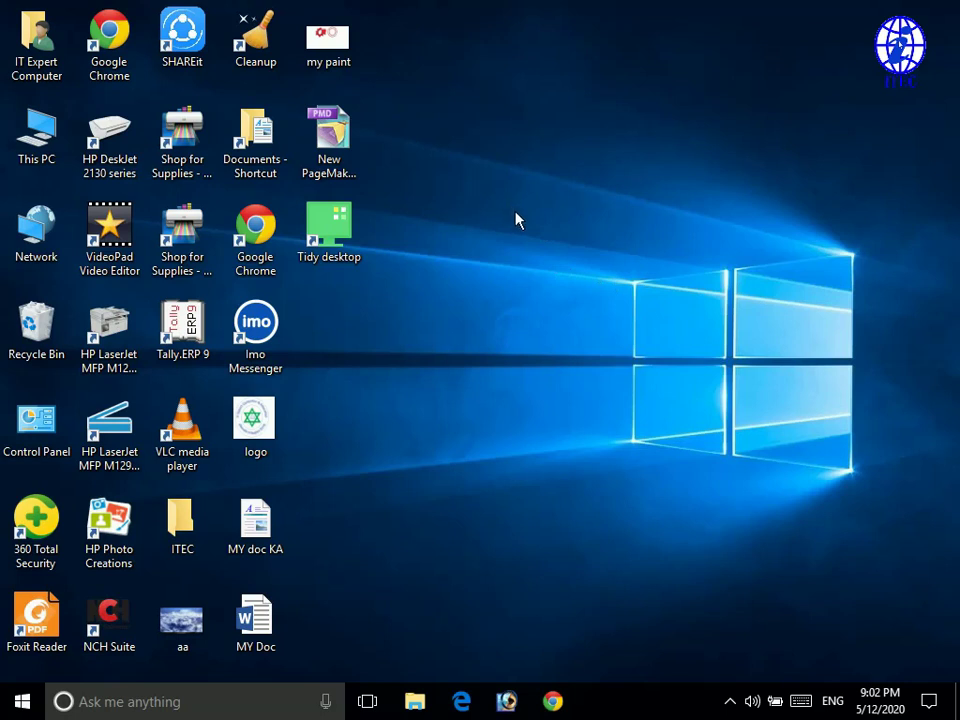
Refresh the desktop
right_click(508, 205)
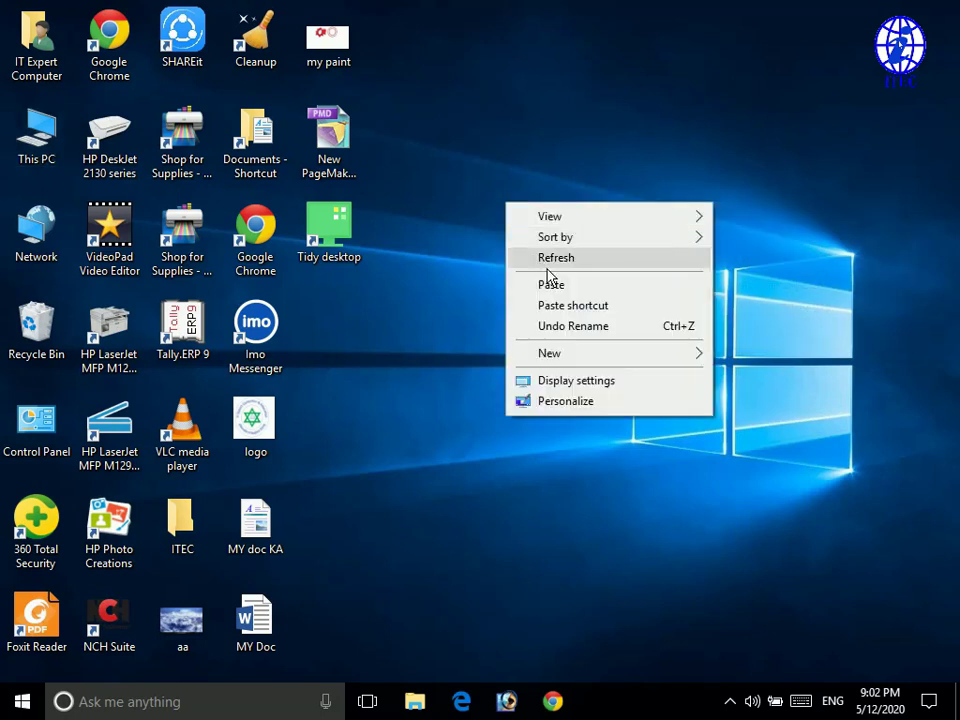
click(549, 262)
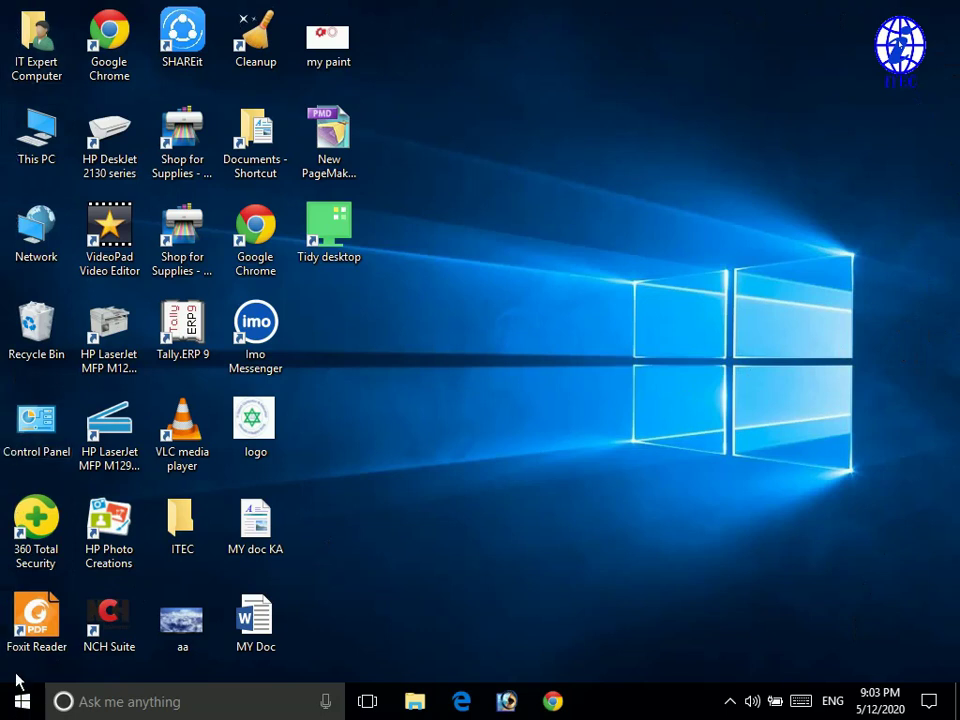
Open Control Panel from the Windows System group in the list of installed apps
click(24, 705)
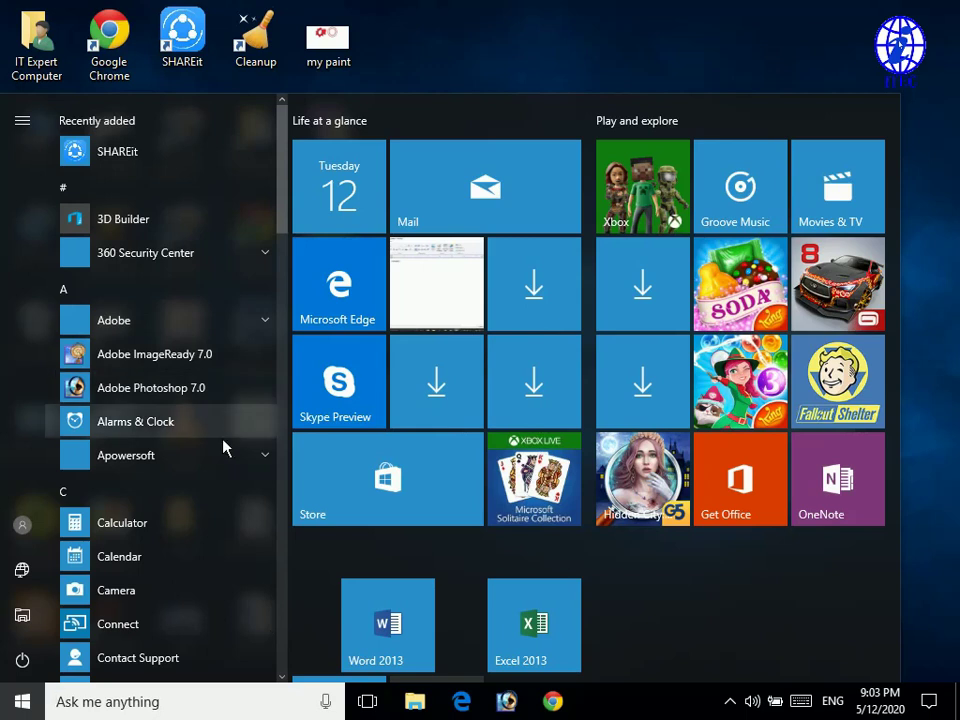
scroll(216, 460, down, 3)
scroll(205, 478, down, 4)
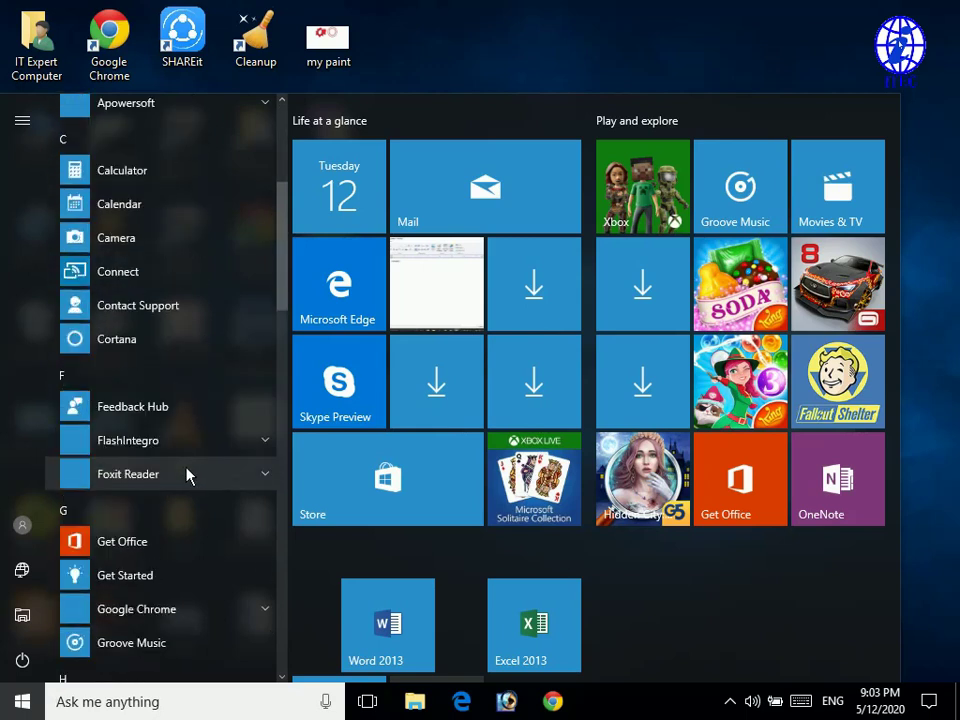
scroll(170, 464, down, 2)
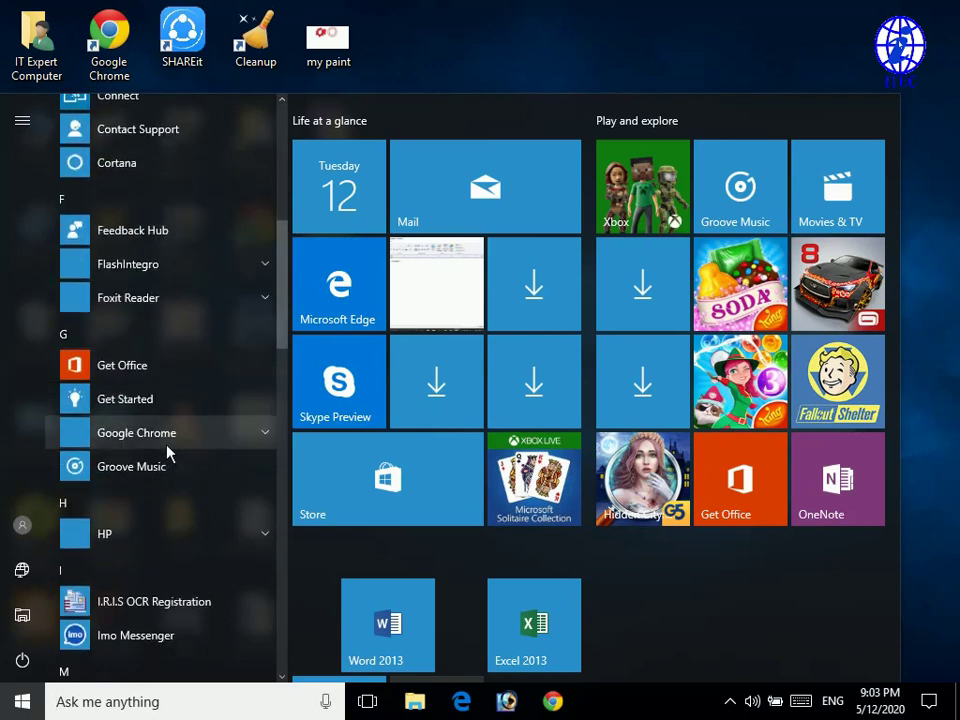
scroll(162, 460, down, 3)
scroll(160, 470, down, 3)
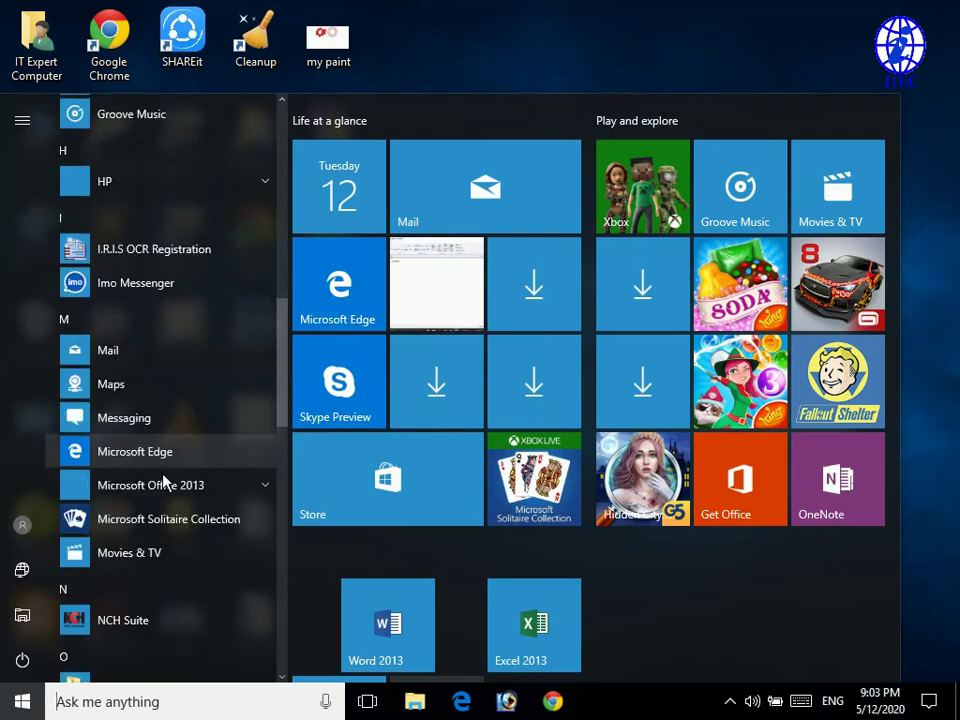
scroll(166, 489, down, 5)
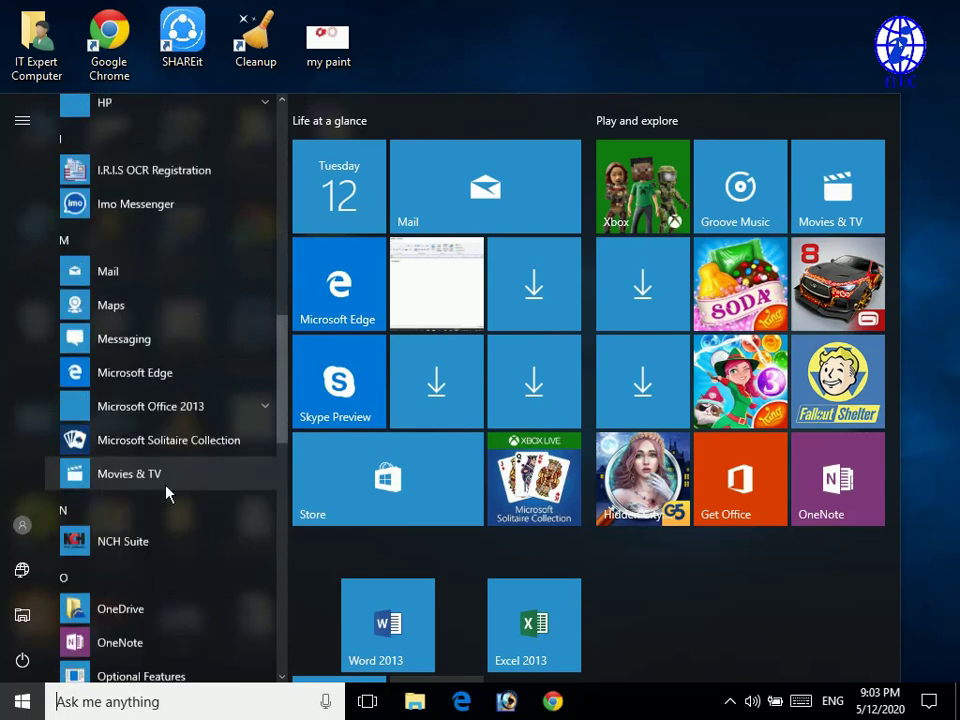
scroll(166, 489, down, 6)
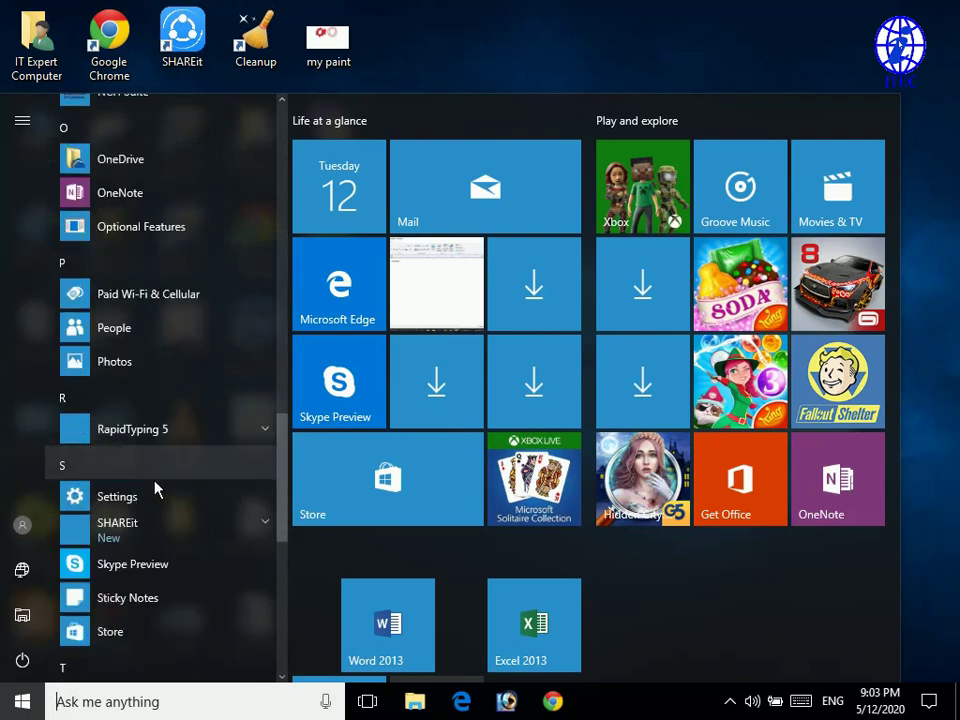
scroll(157, 478, down, 9)
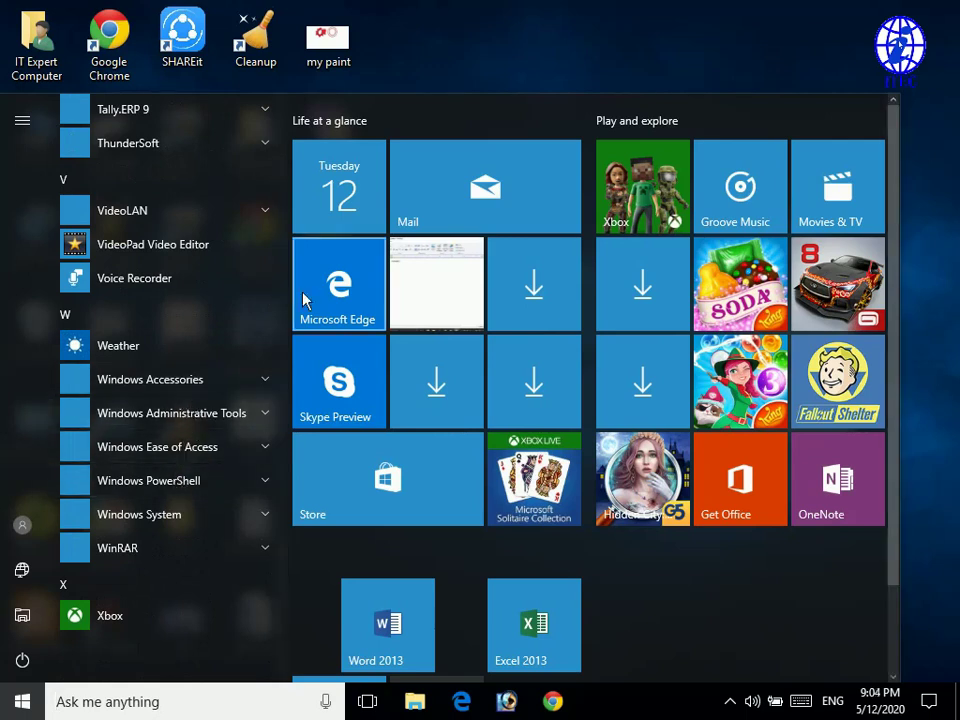
click(199, 528)
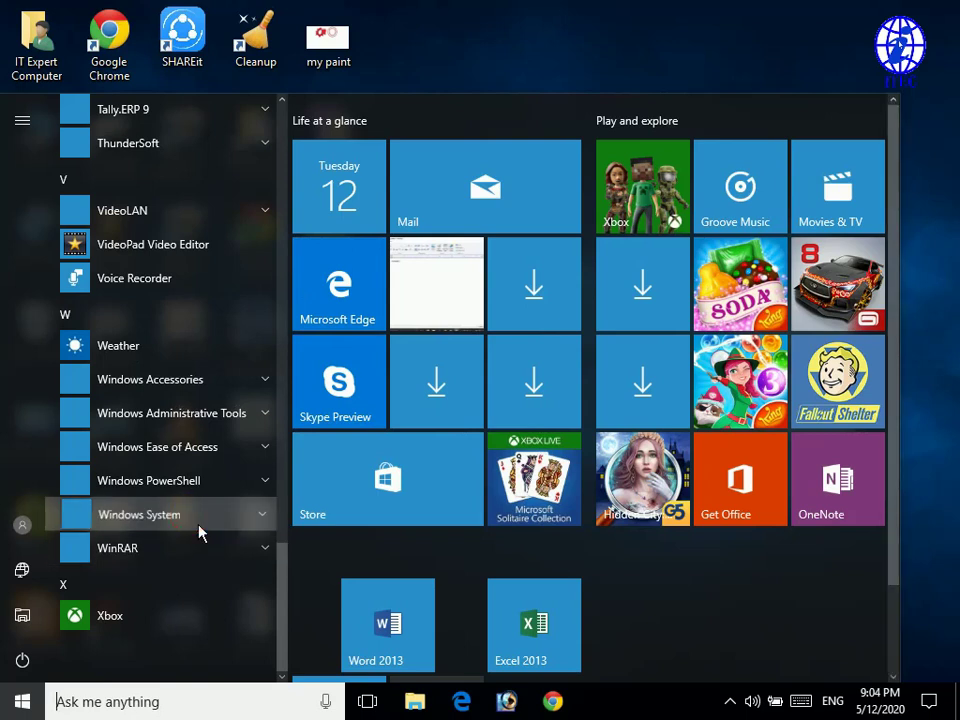
scroll(188, 540, down, 1)
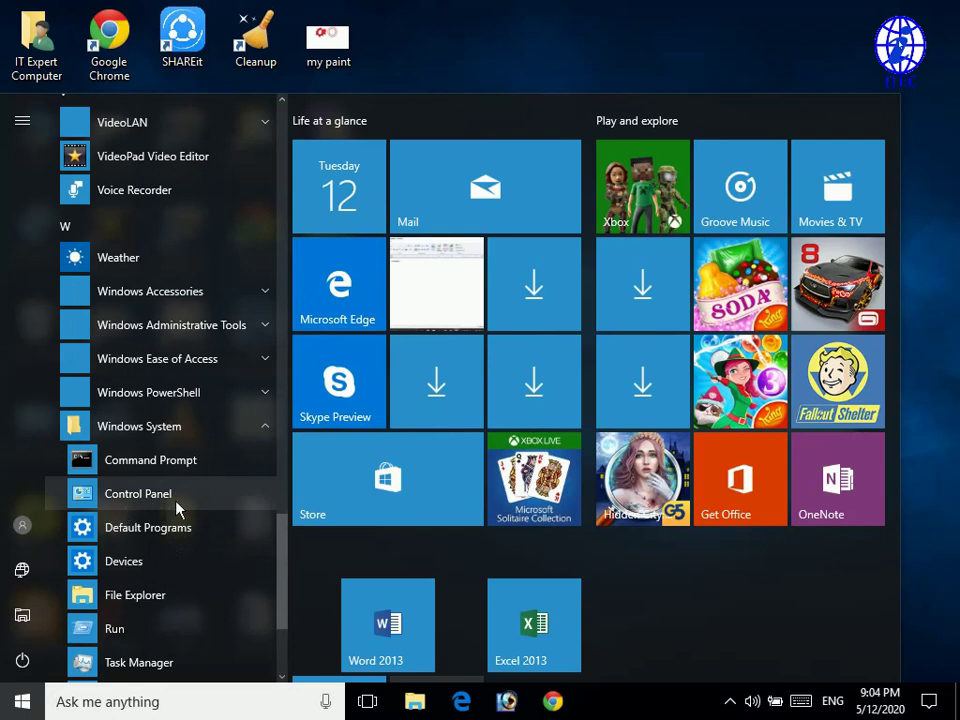
click(141, 505)
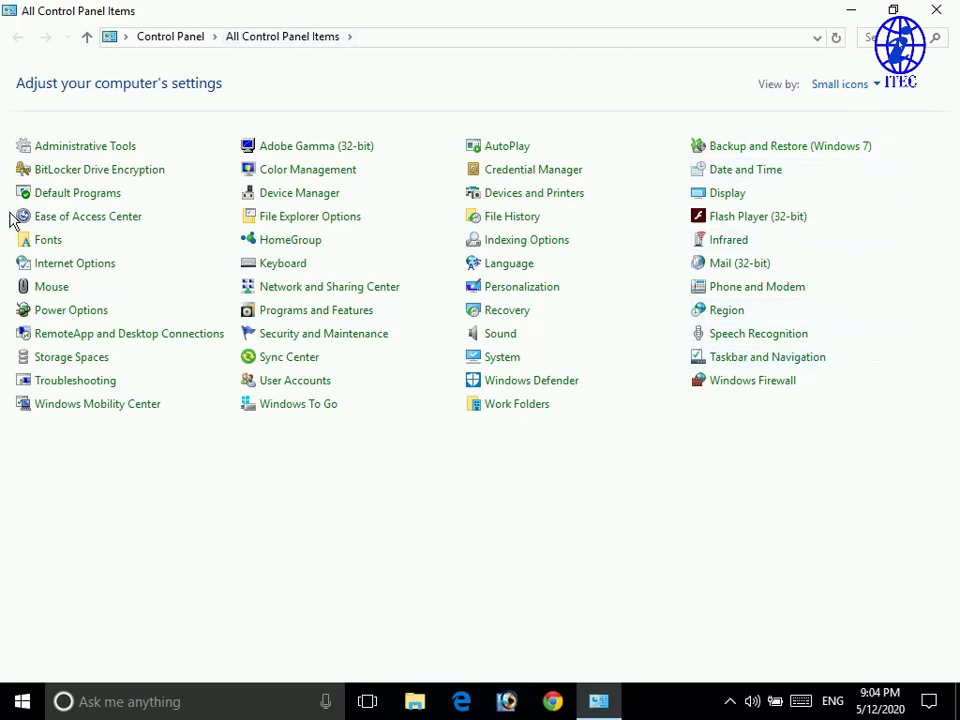
Switch the Control Panel view to Category and from there to Large icons
click(842, 84)
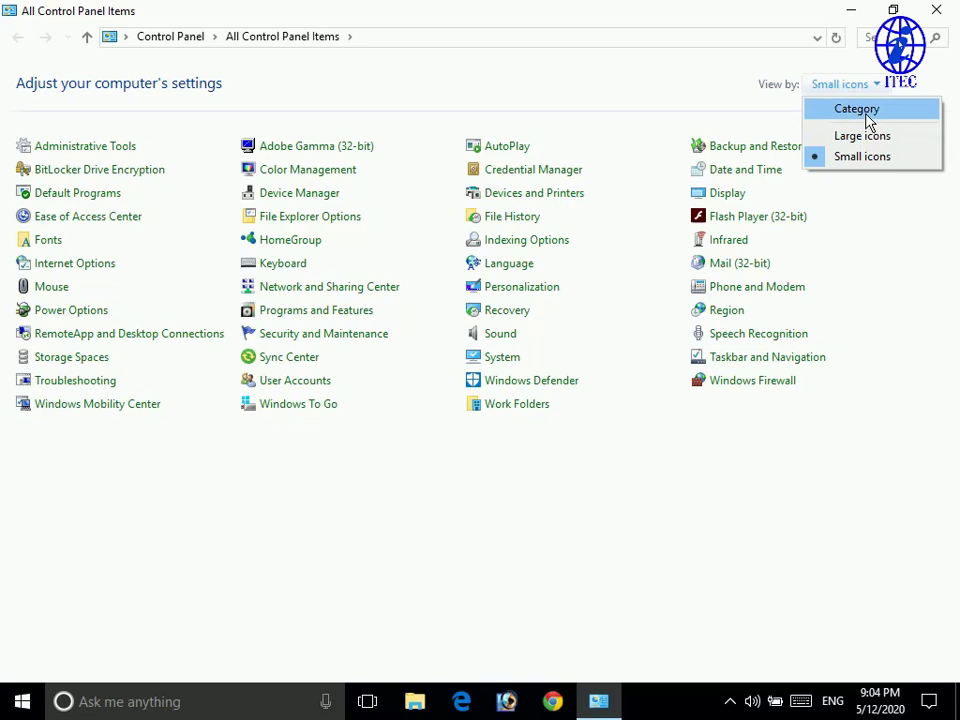
click(858, 110)
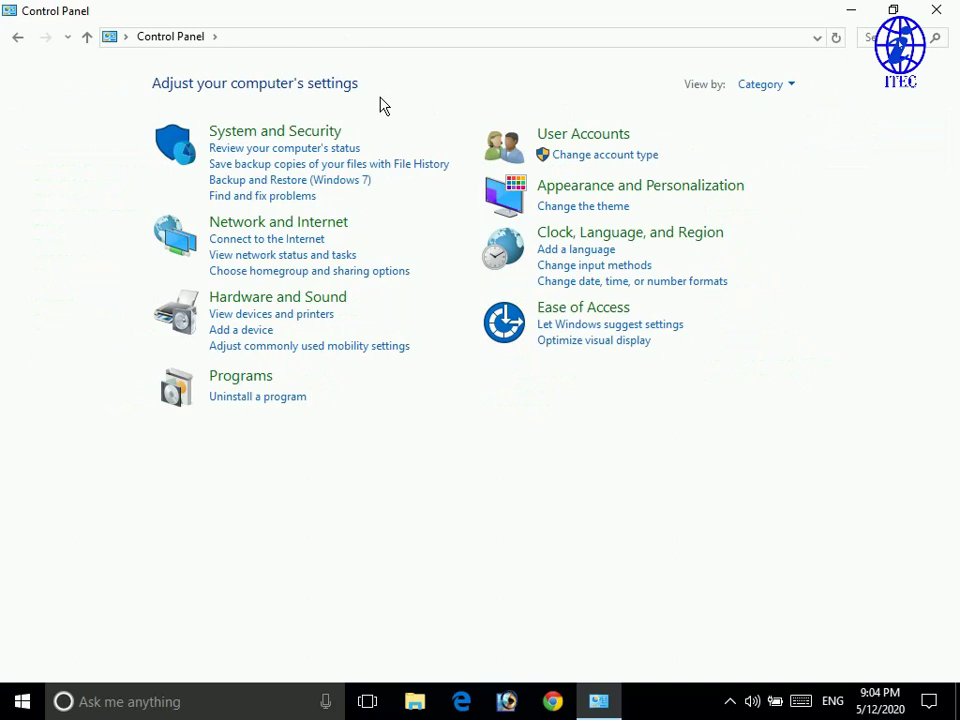
click(768, 95)
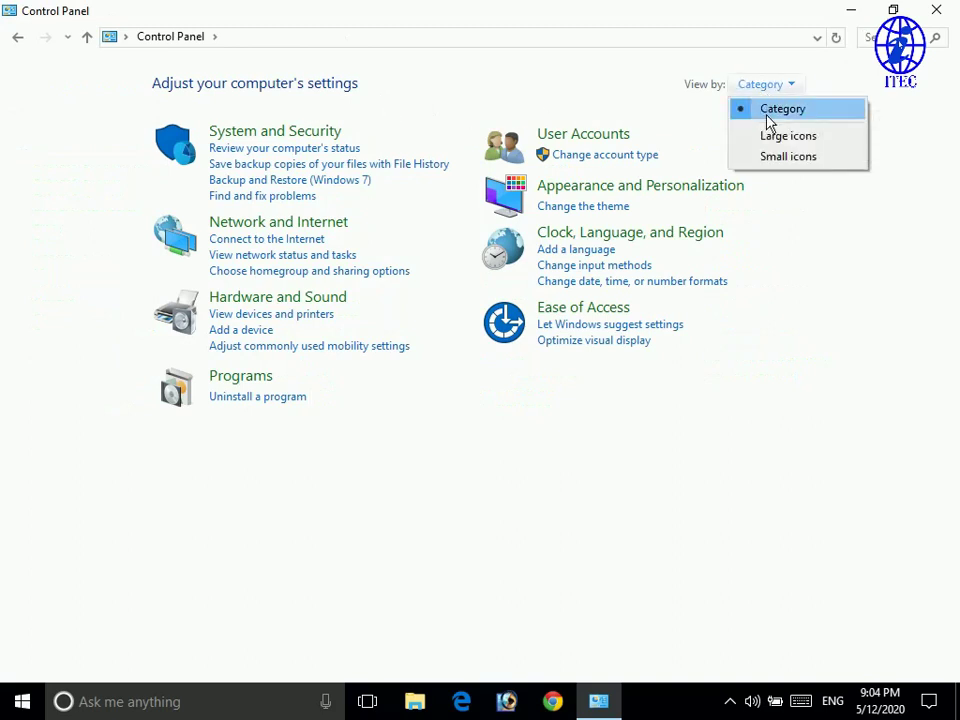
click(766, 140)
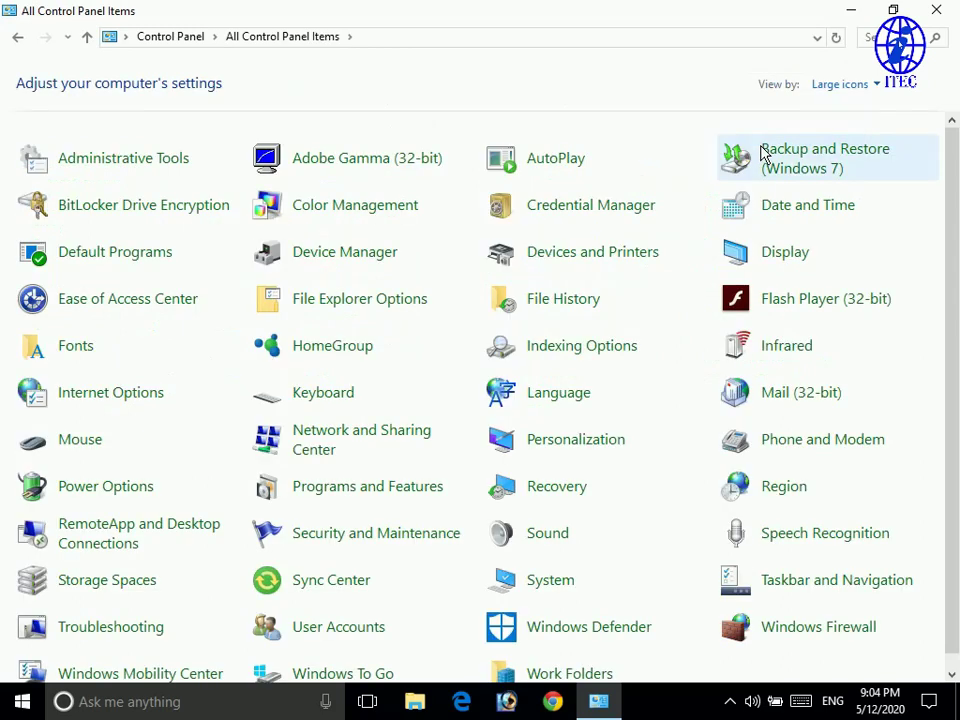
Set the Control Panel view back to Small icons and close the window
scroll(784, 165, up, 1)
click(842, 88)
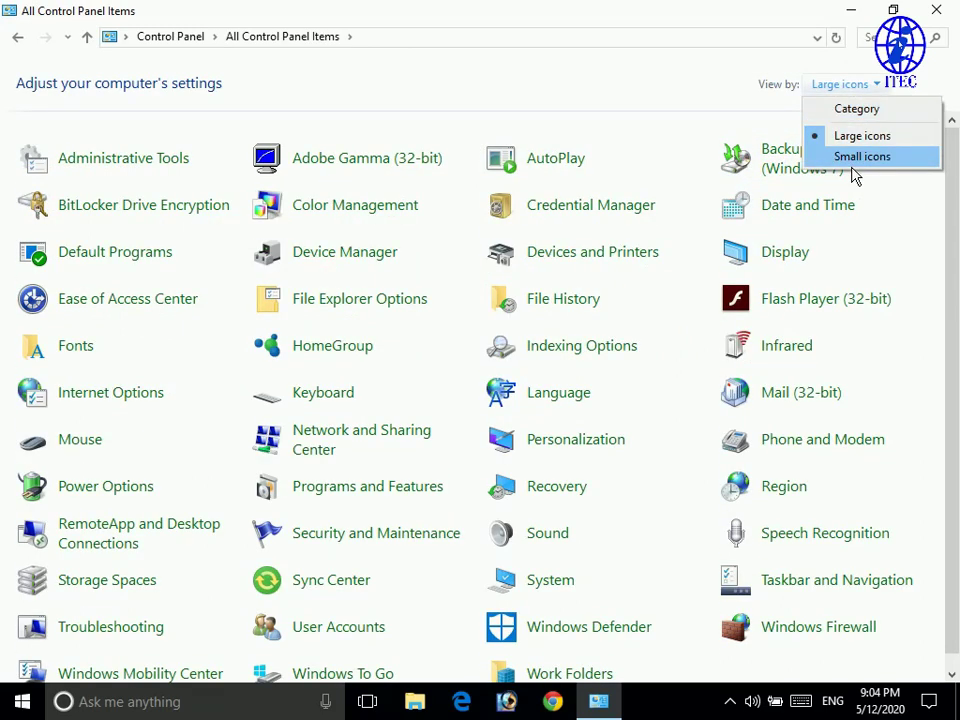
click(853, 160)
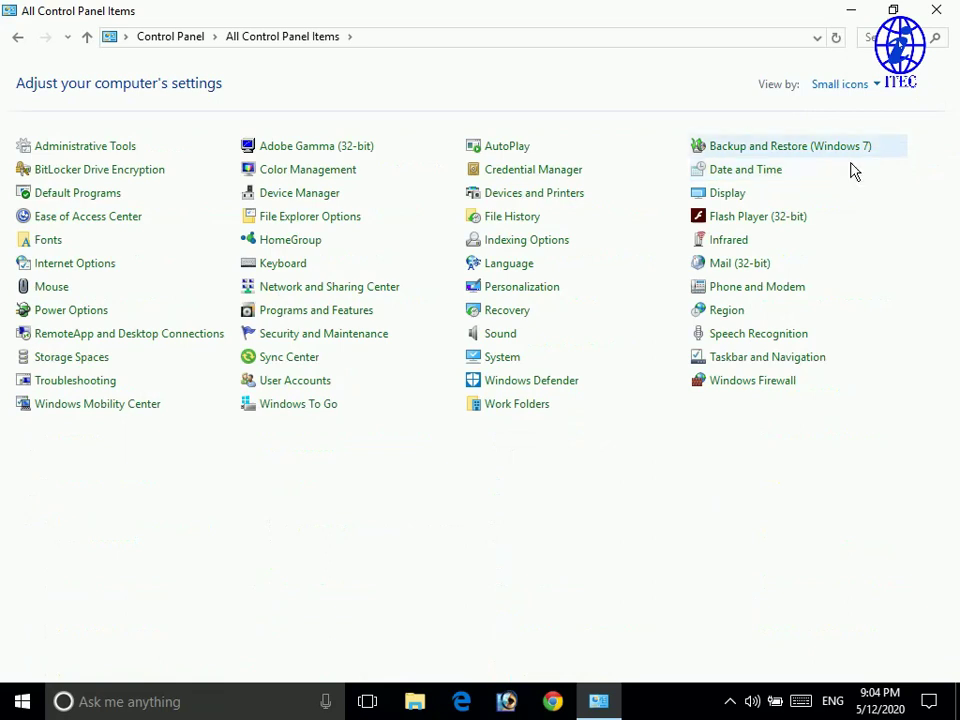
click(937, 12)
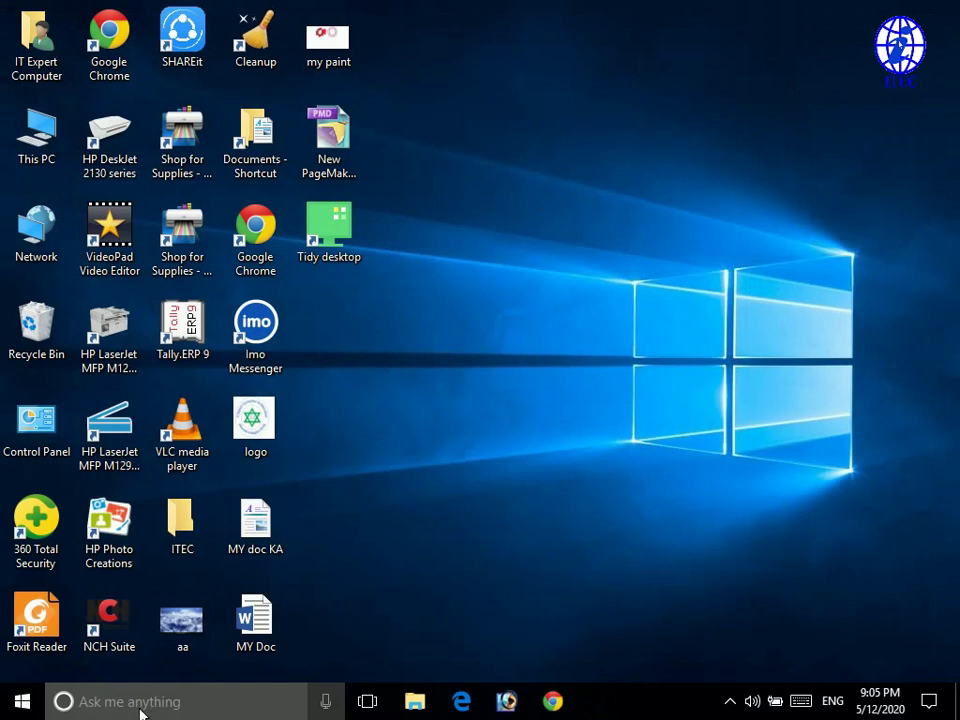
Search Windows for "contorl panel" and open the Control Panel desktop app from the results
click(31, 712)
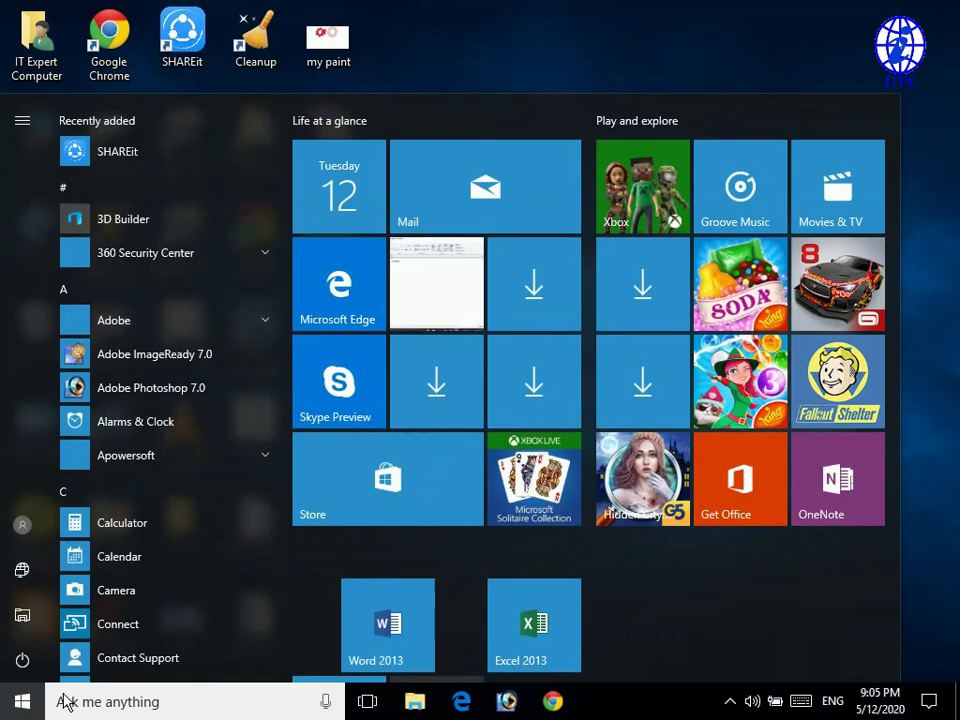
click(80, 701)
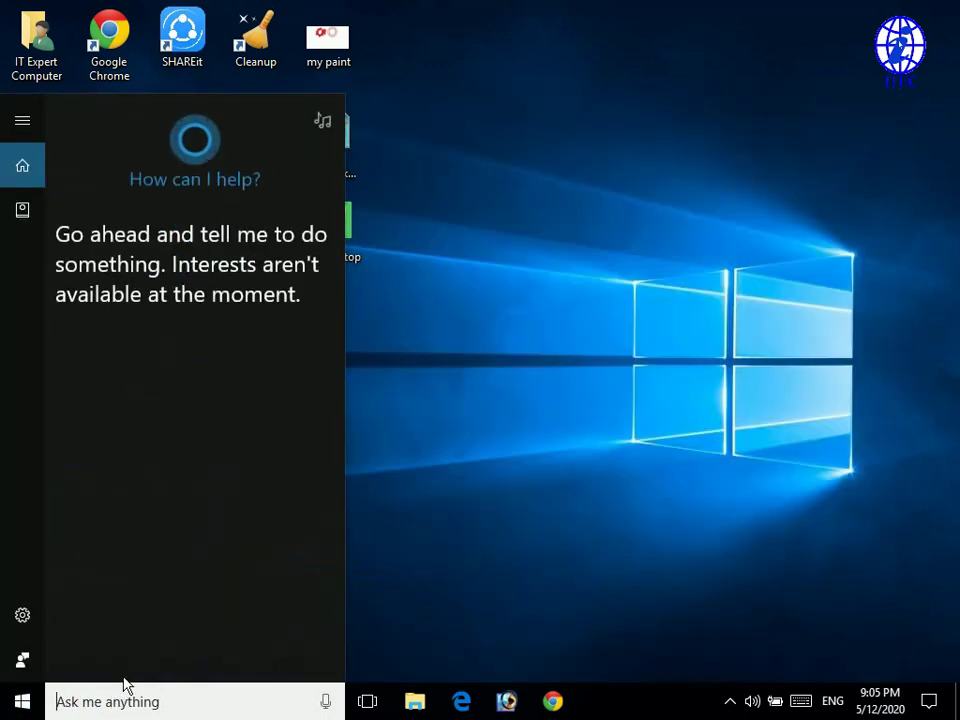
text(c)
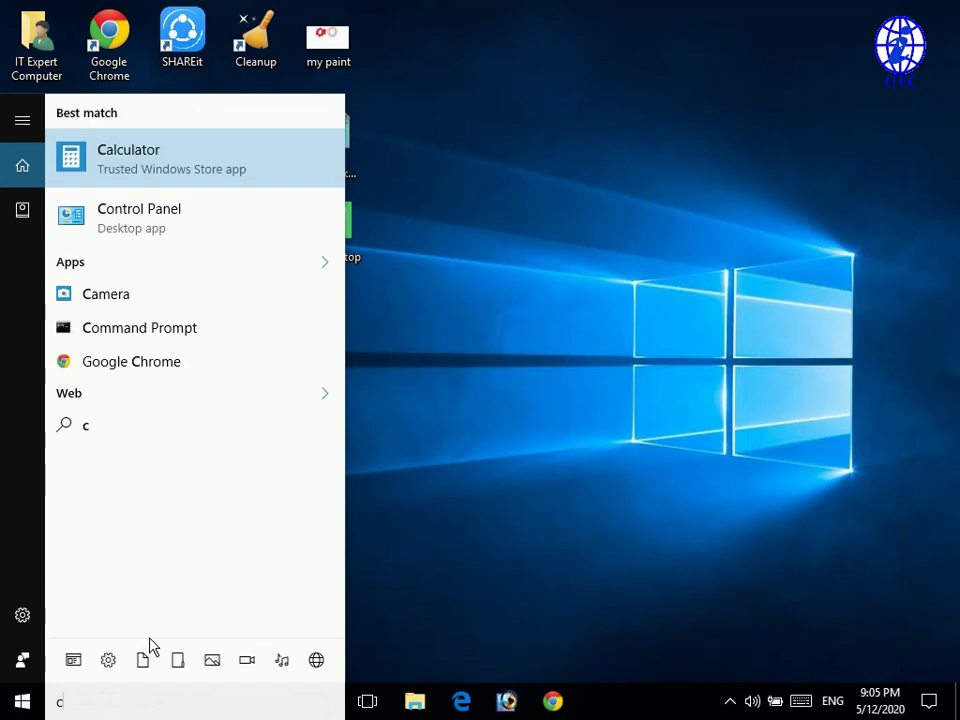
text(ontorl panel)
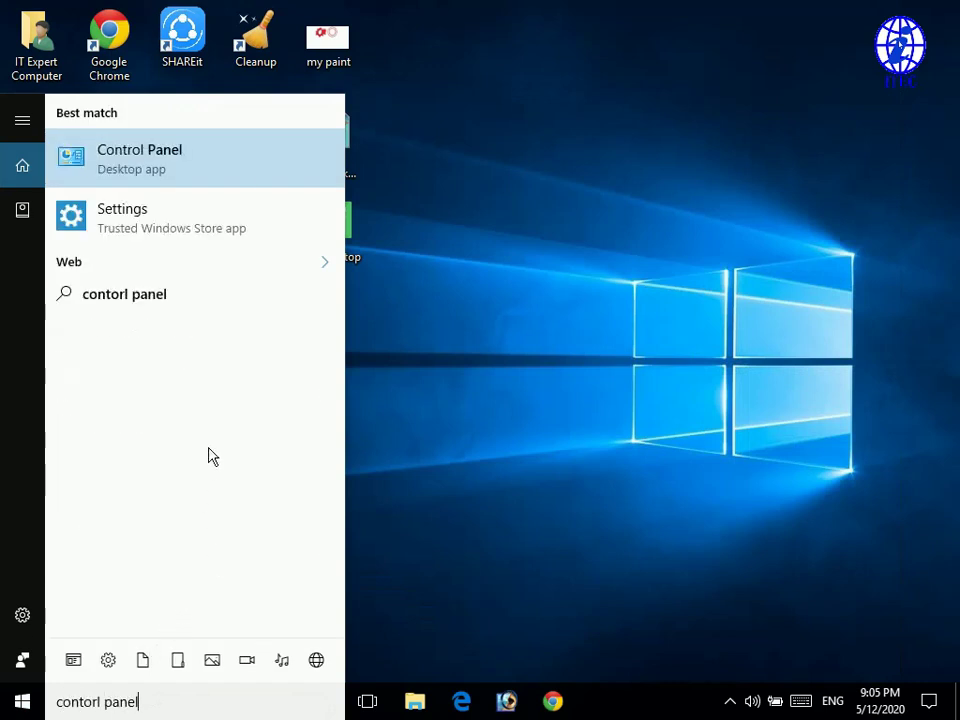
click(167, 180)
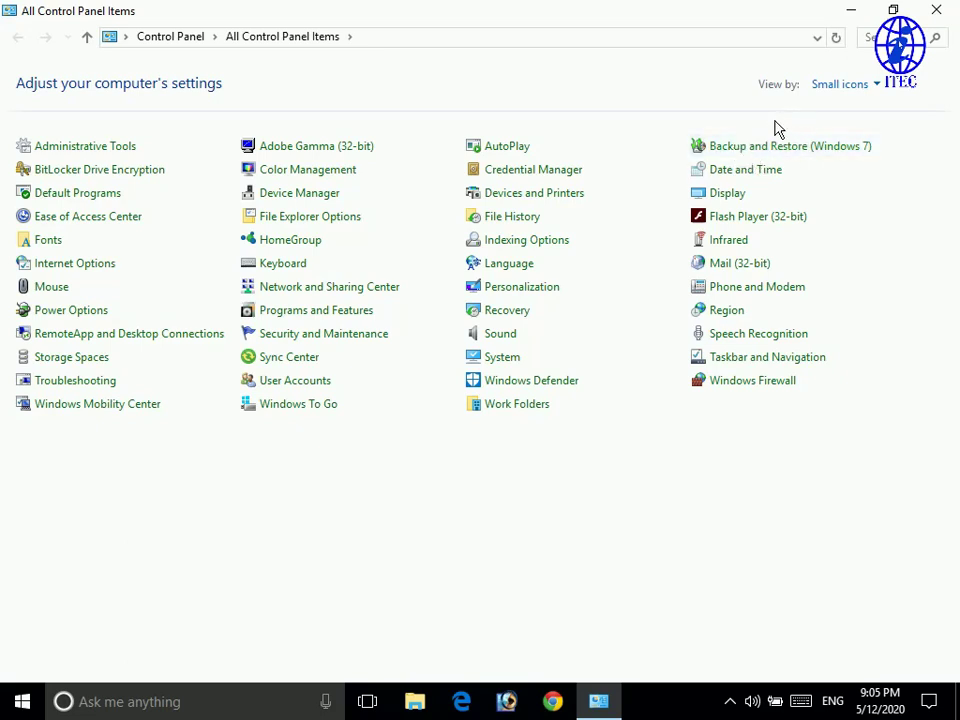
Show the Control Panel items as Large icons and open the Personalization settings
click(842, 88)
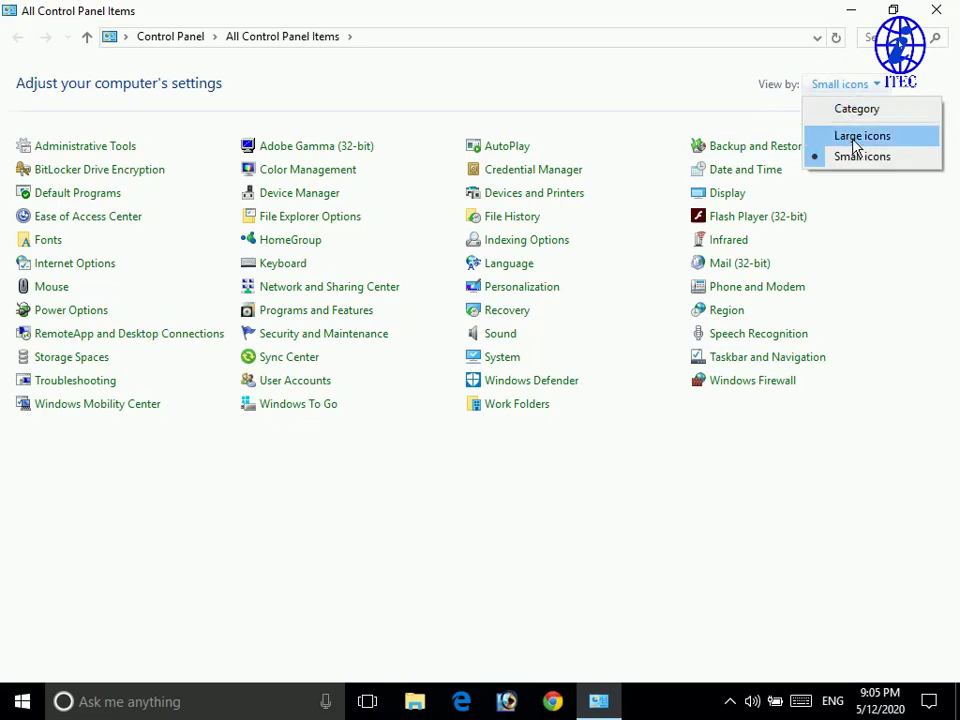
click(853, 143)
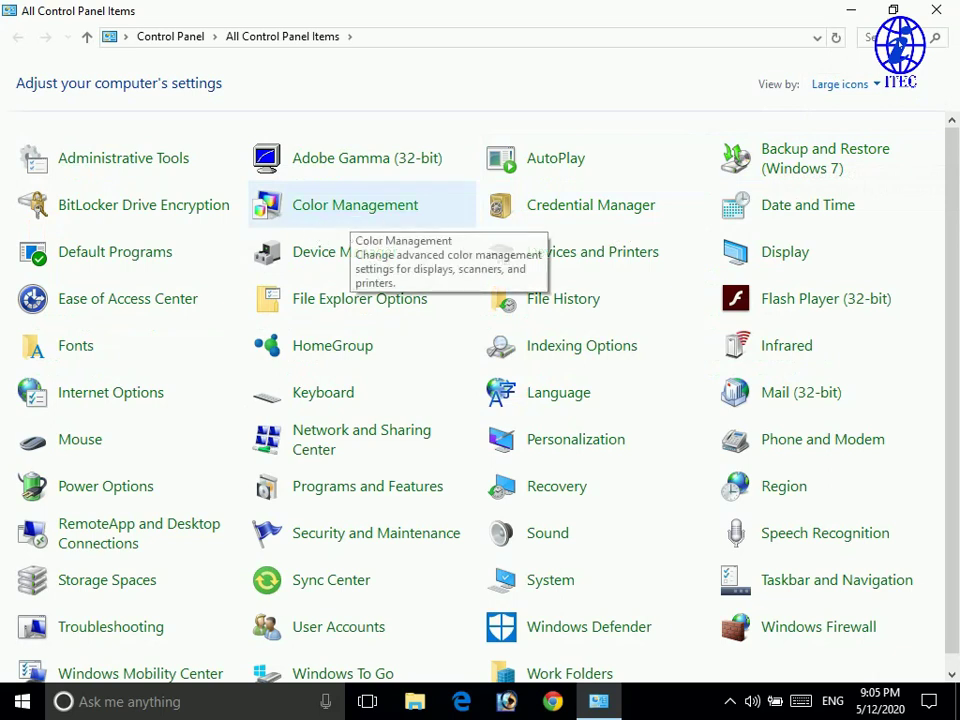
scroll(356, 219, down, 1)
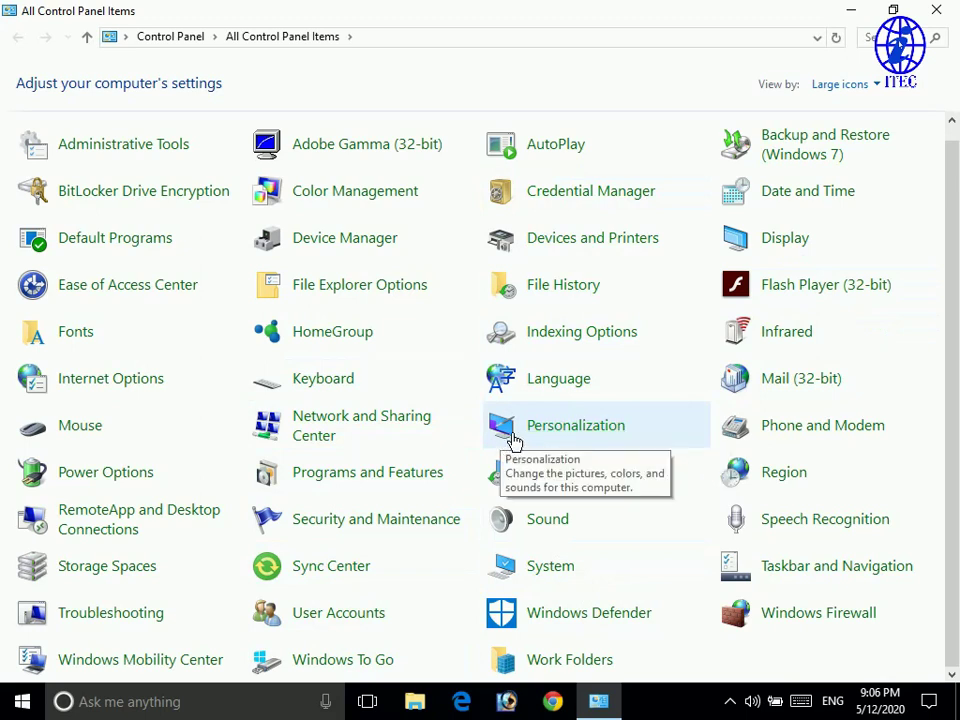
click(573, 440)
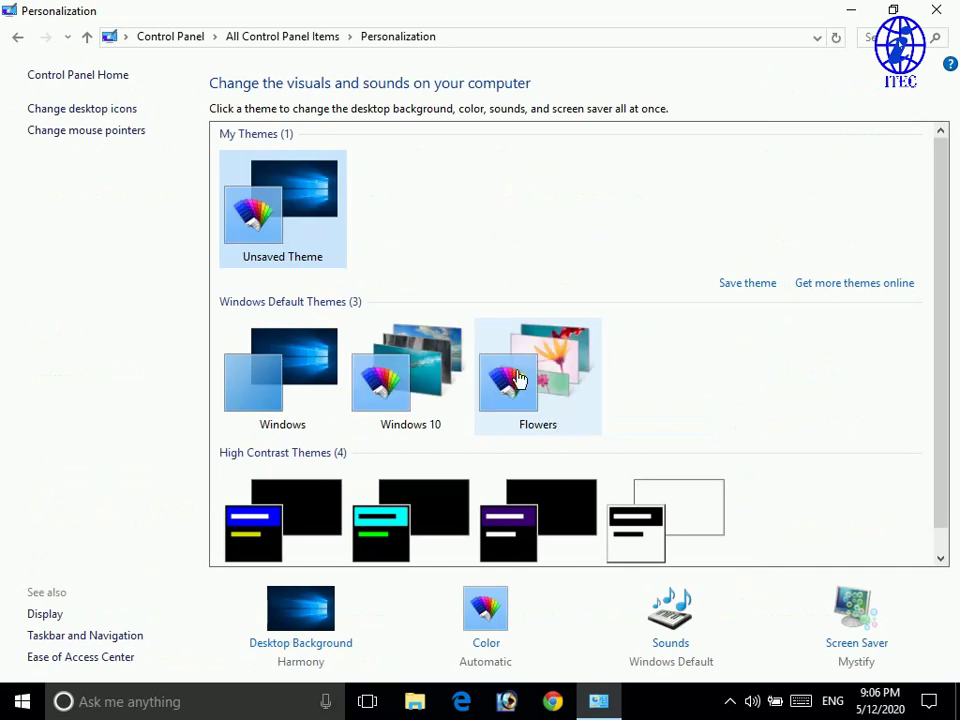
Apply the Windows 10 default theme and minimize the Personalization window to view the desktop
scroll(306, 266, down, 1)
scroll(686, 348, up, 1)
scroll(357, 423, down, 1)
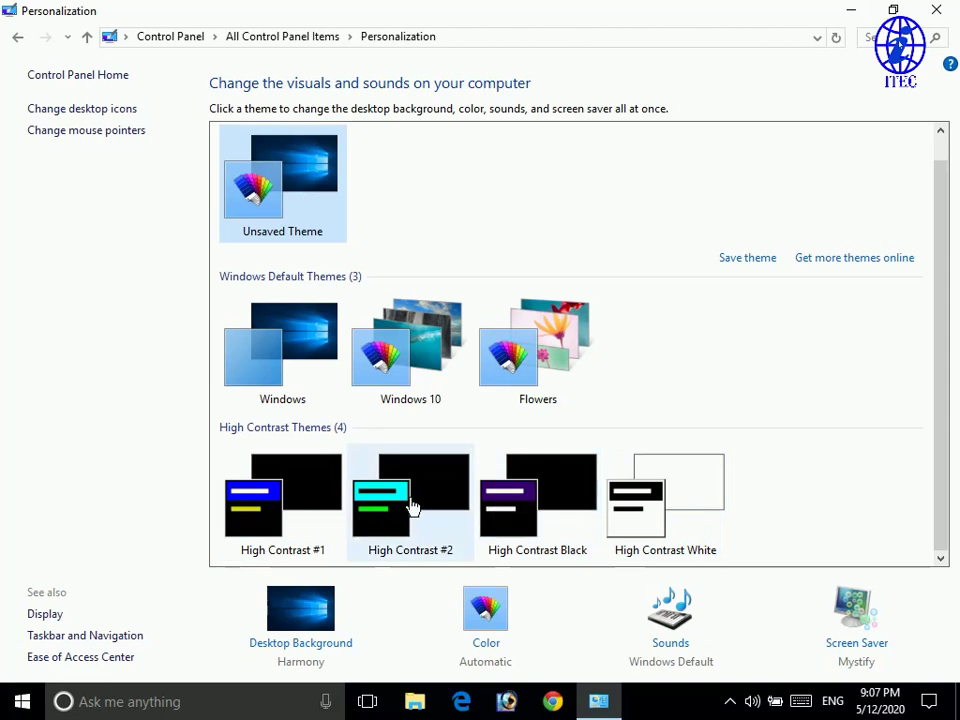
click(416, 360)
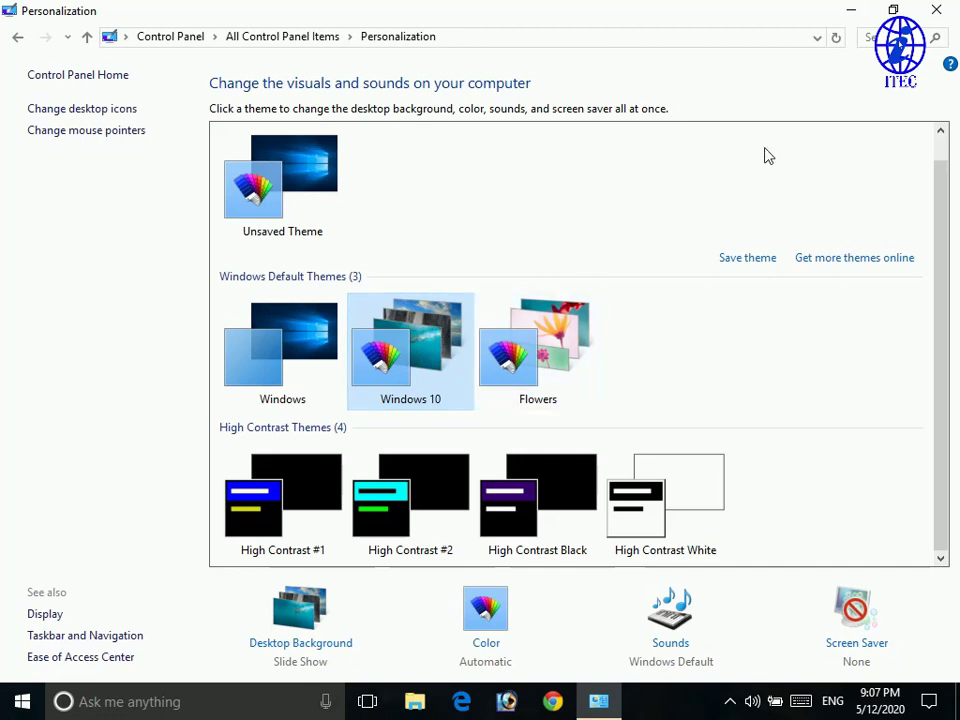
click(846, 12)
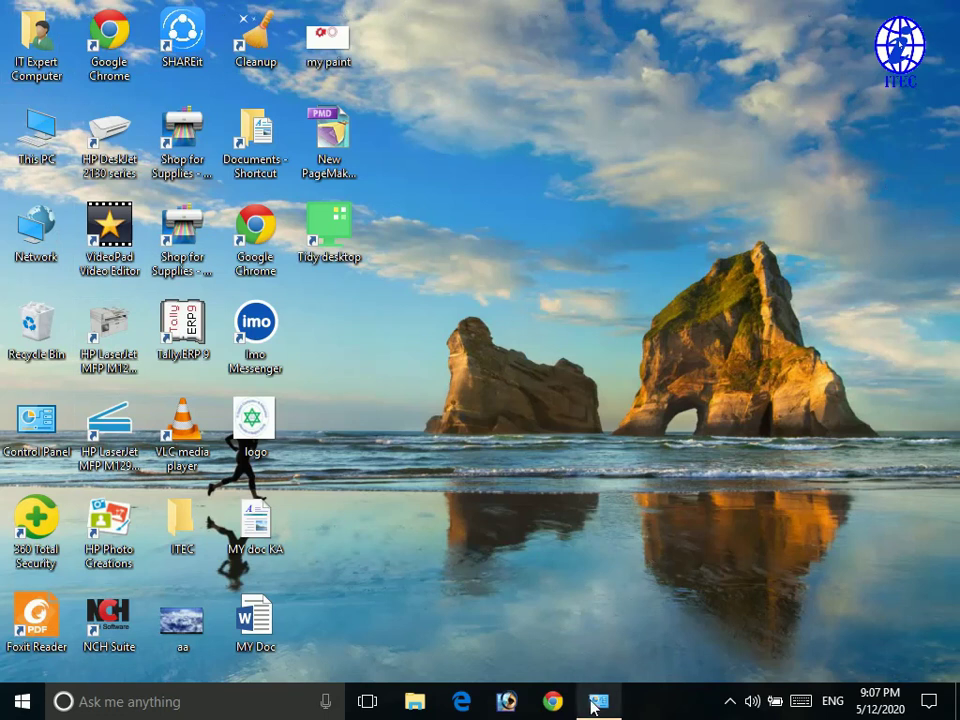
Restore the Personalization window, apply the Flowers default theme, and minimize the window to view the desktop
mouse_move(600, 700)
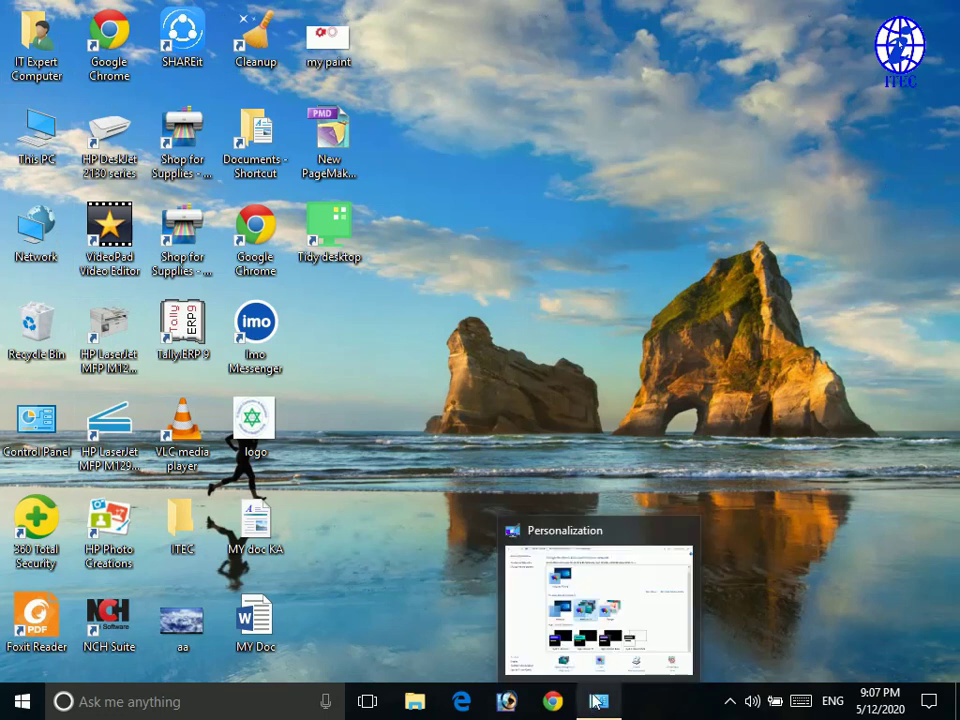
click(615, 612)
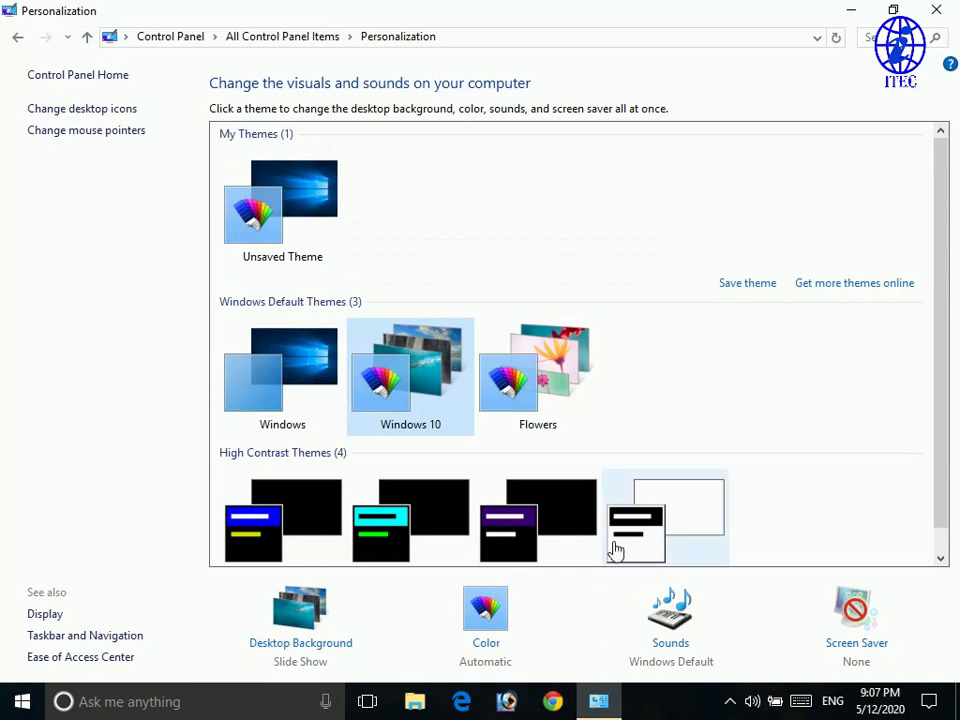
click(553, 408)
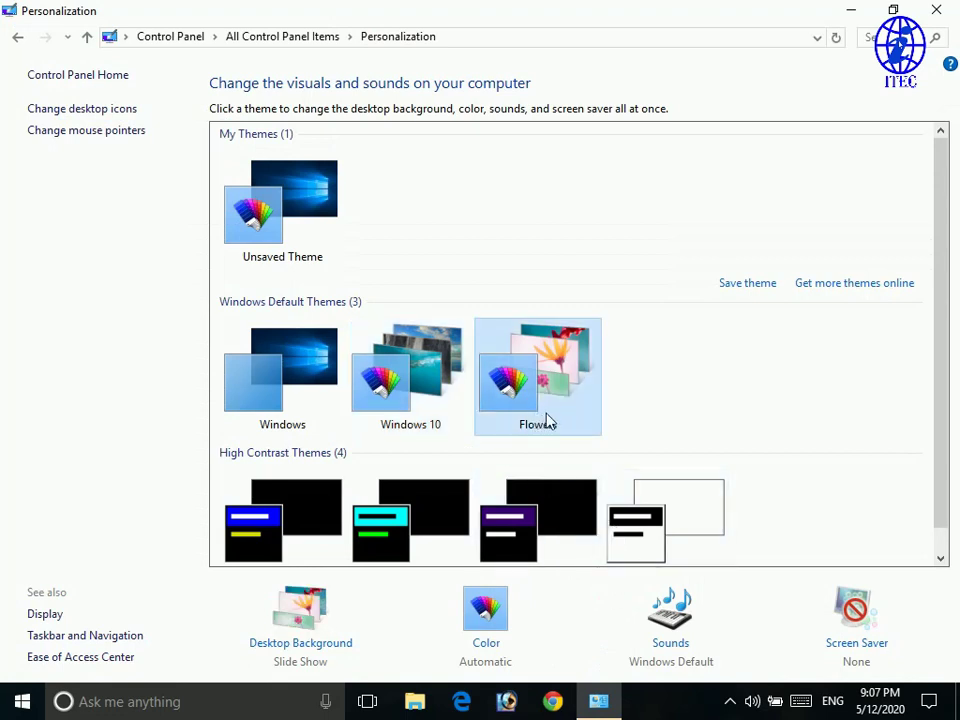
click(854, 12)
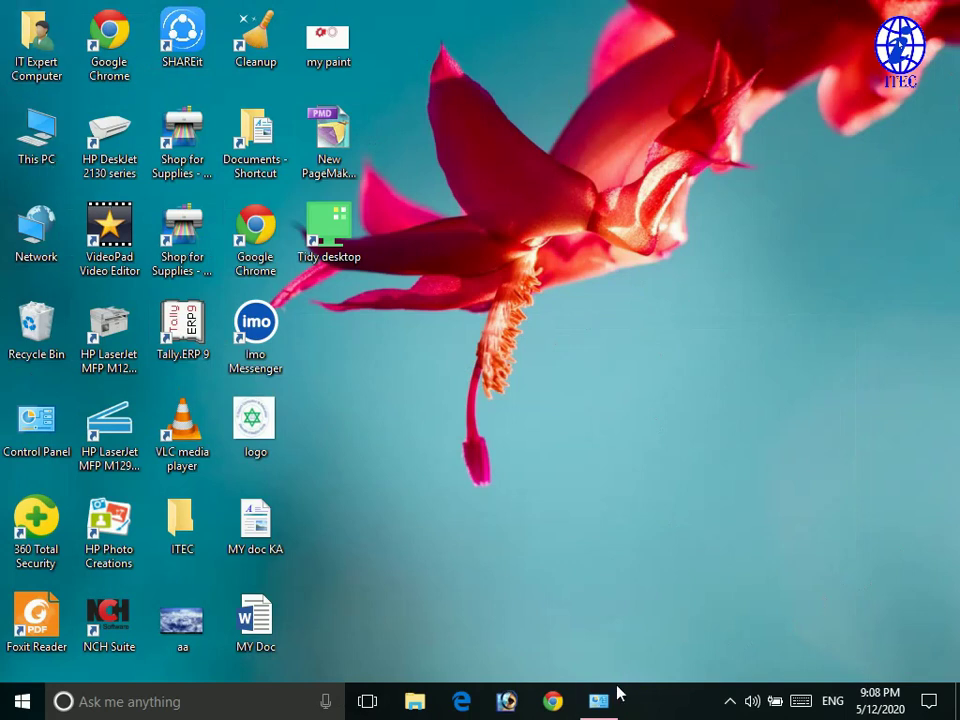
Restore the Personalization window, apply the High Contrast #1 theme, and minimize the window to view the desktop
mouse_move(600, 700)
click(563, 601)
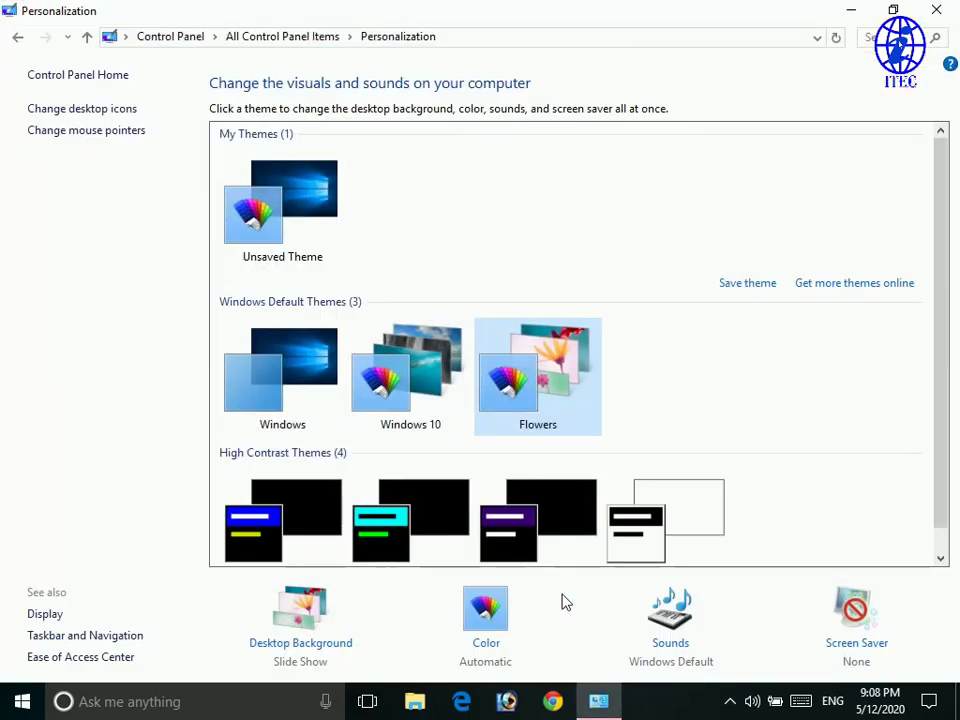
scroll(410, 500, down, 1)
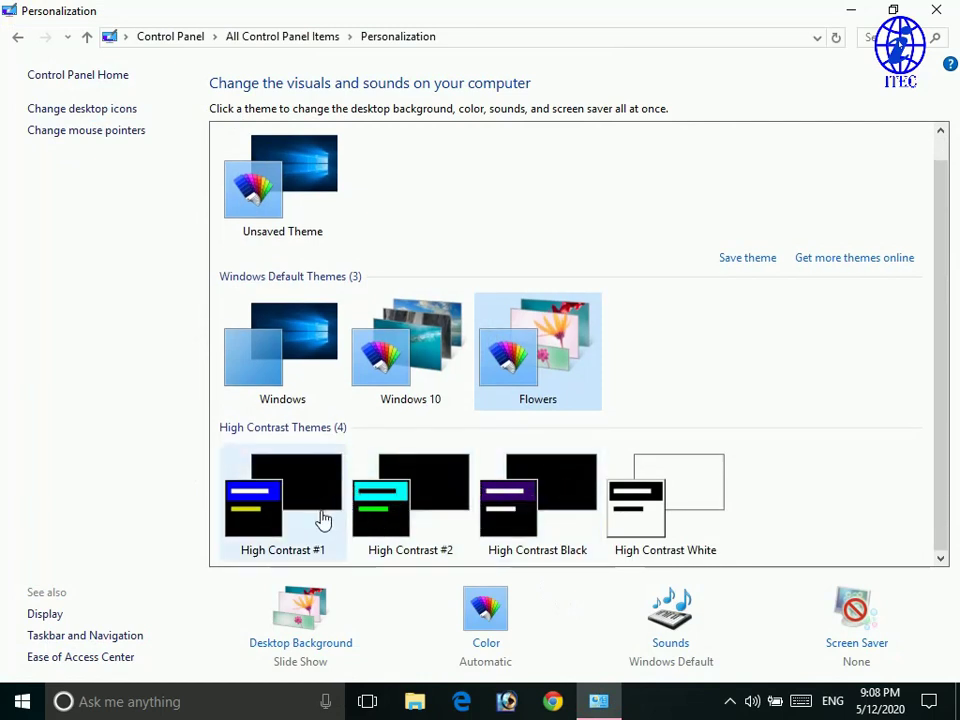
click(293, 503)
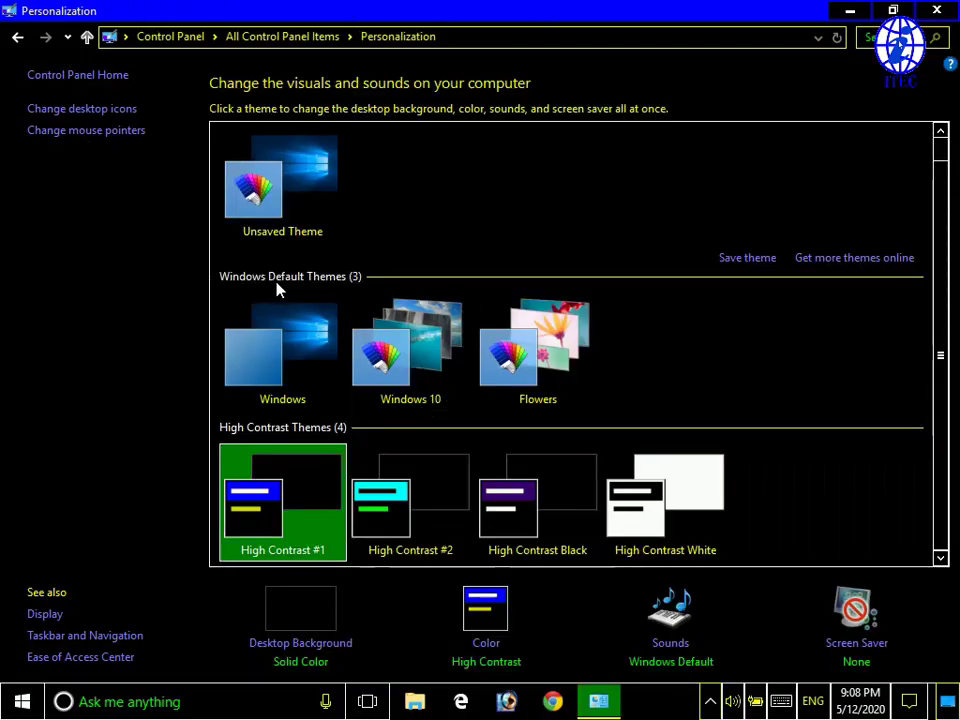
click(852, 11)
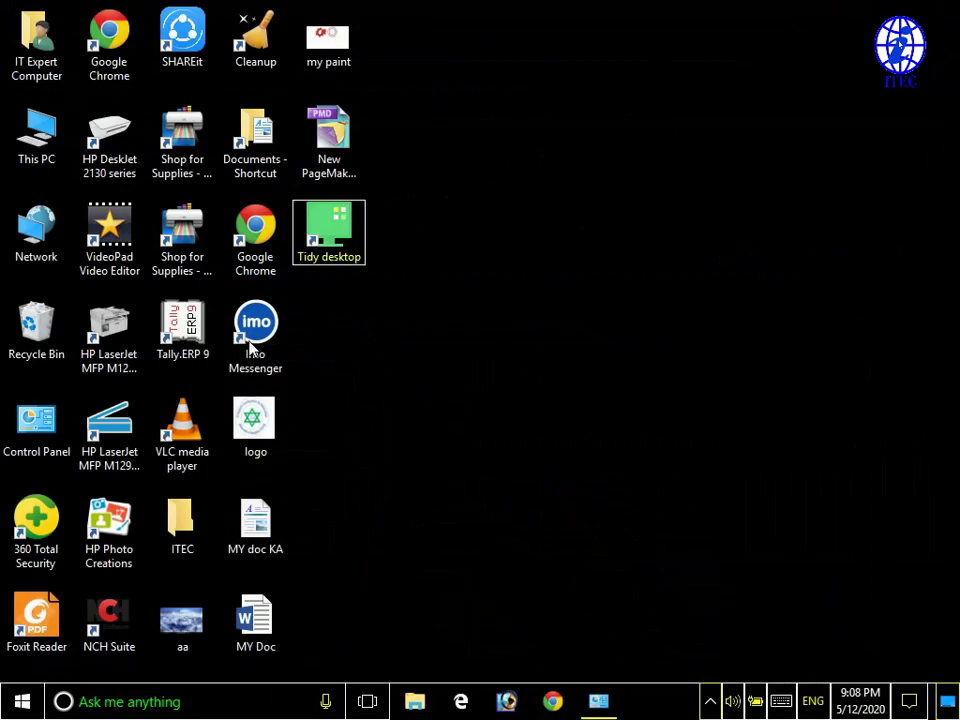
Examine how the Start menu and the This PC window look under the current high contrast theme
click(22, 701)
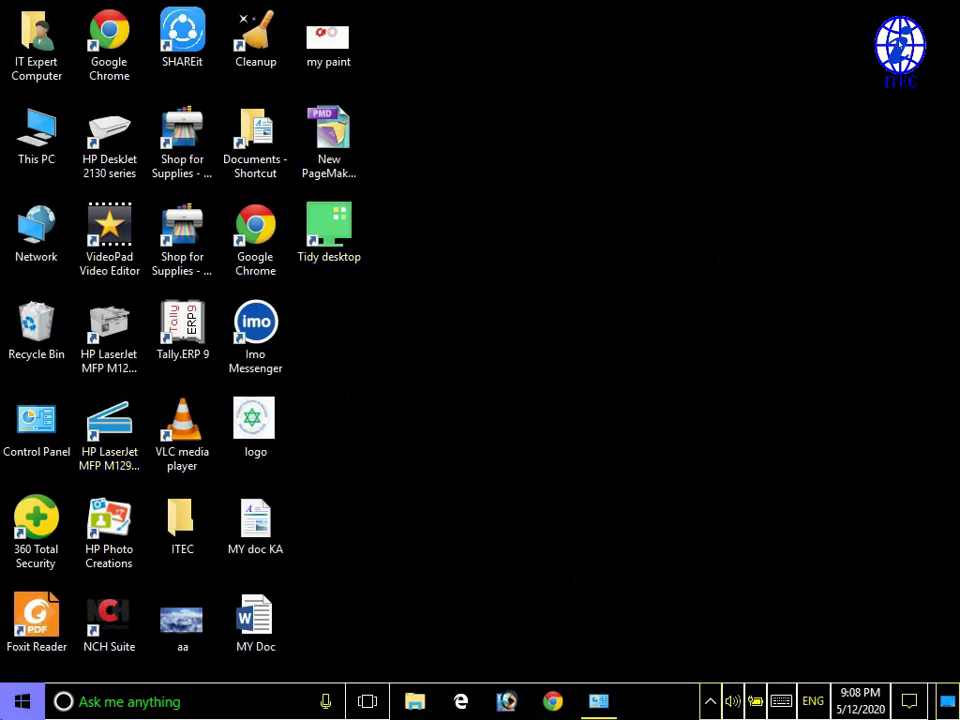
click(22, 701)
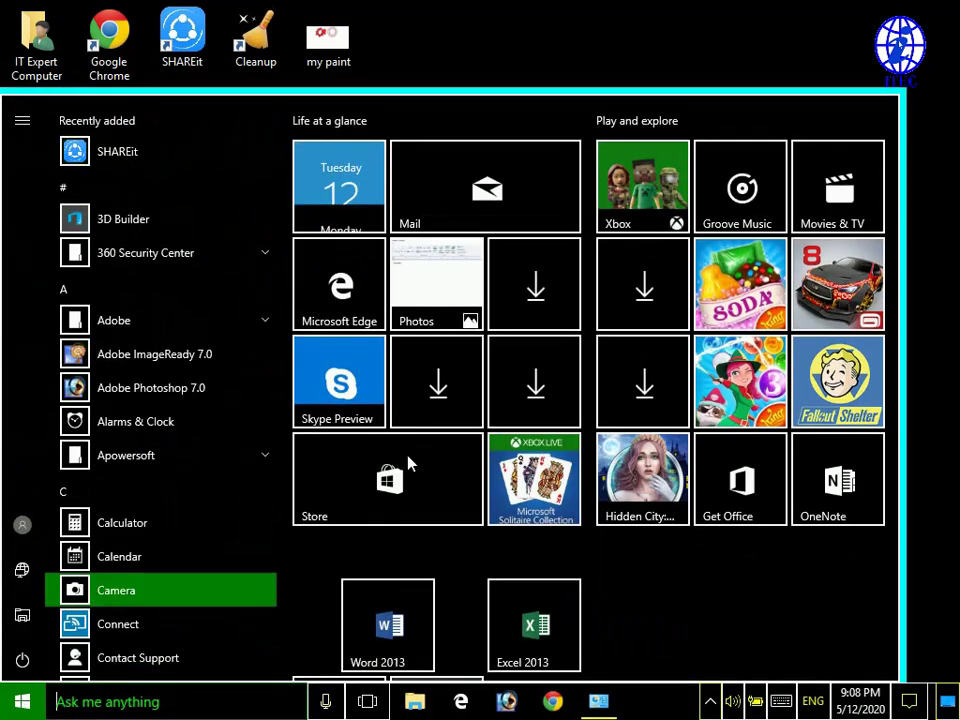
scroll(175, 440, down, 5)
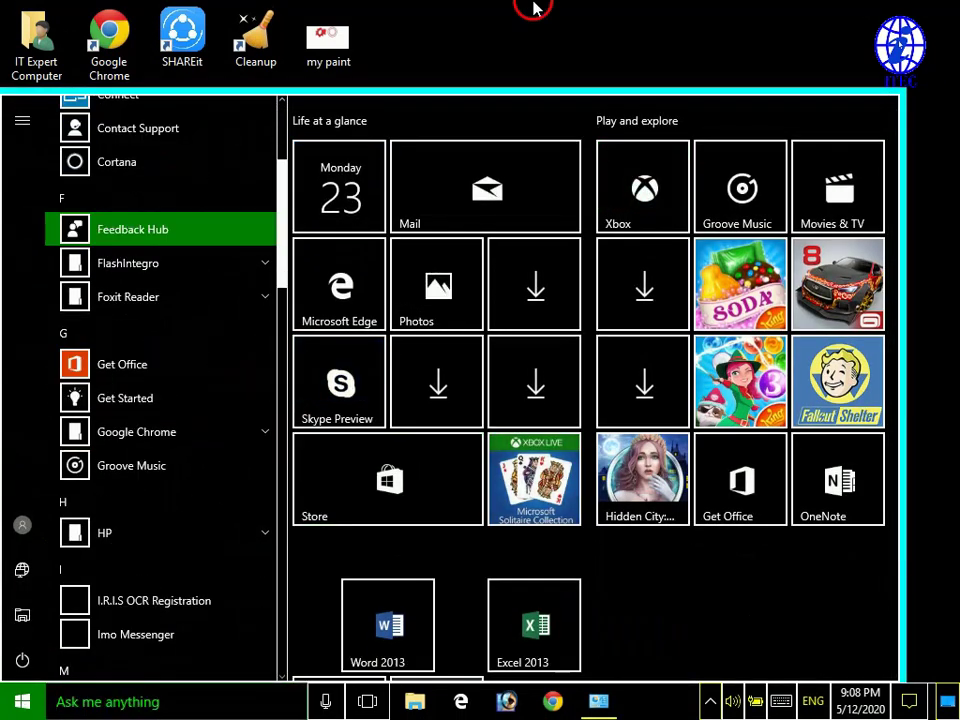
click(533, 8)
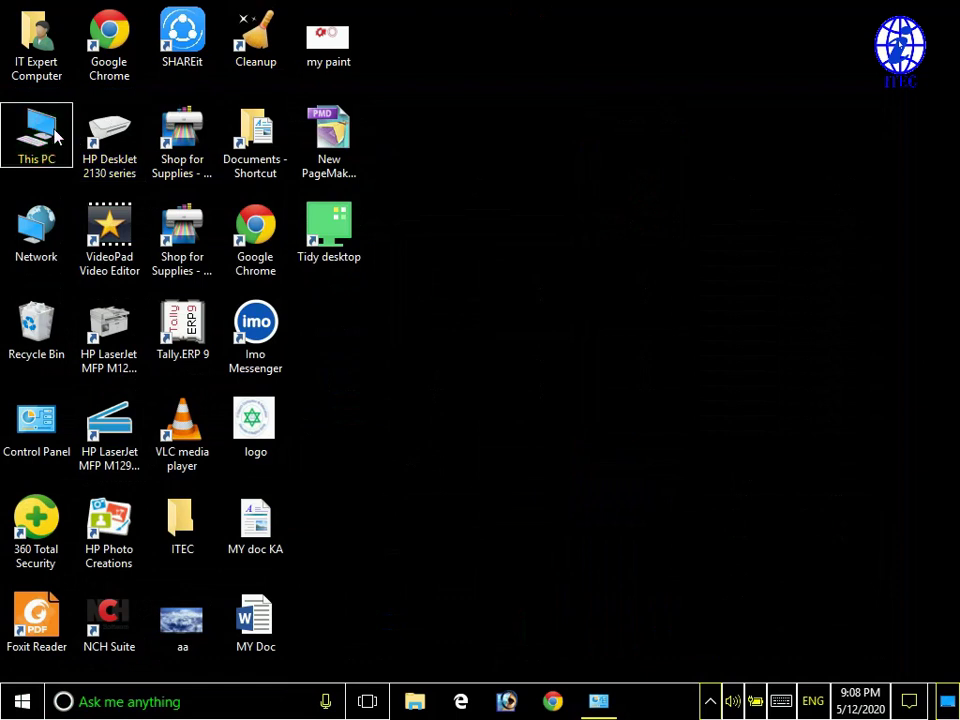
double_click(55, 134)
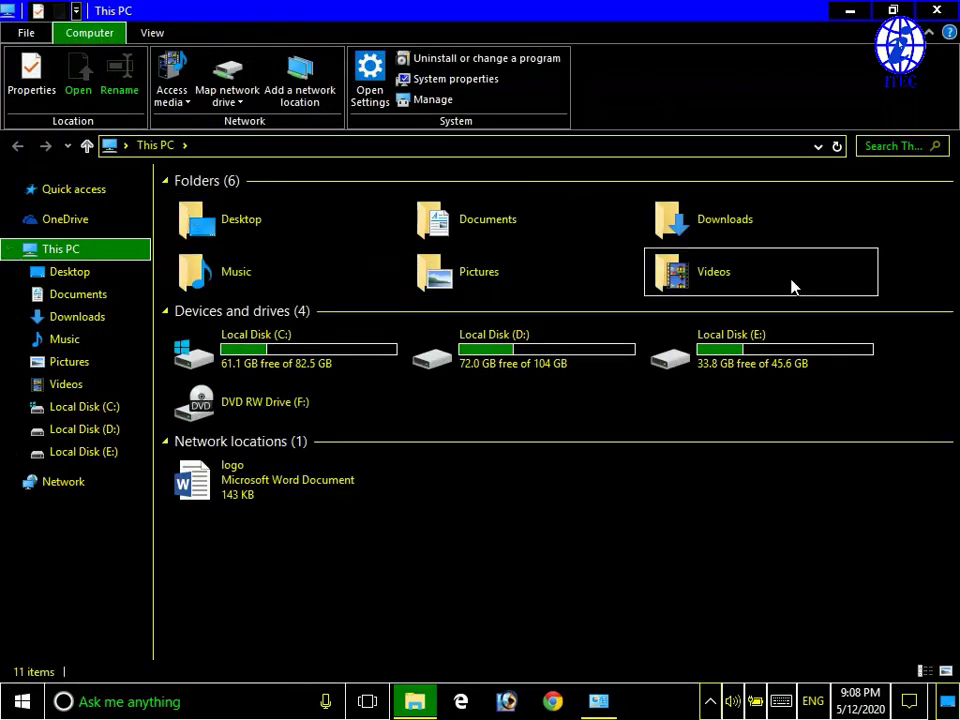
Return to Personalization, apply High Contrast #2 and High Contrast Black in turn, and check the Start menu's look
click(599, 700)
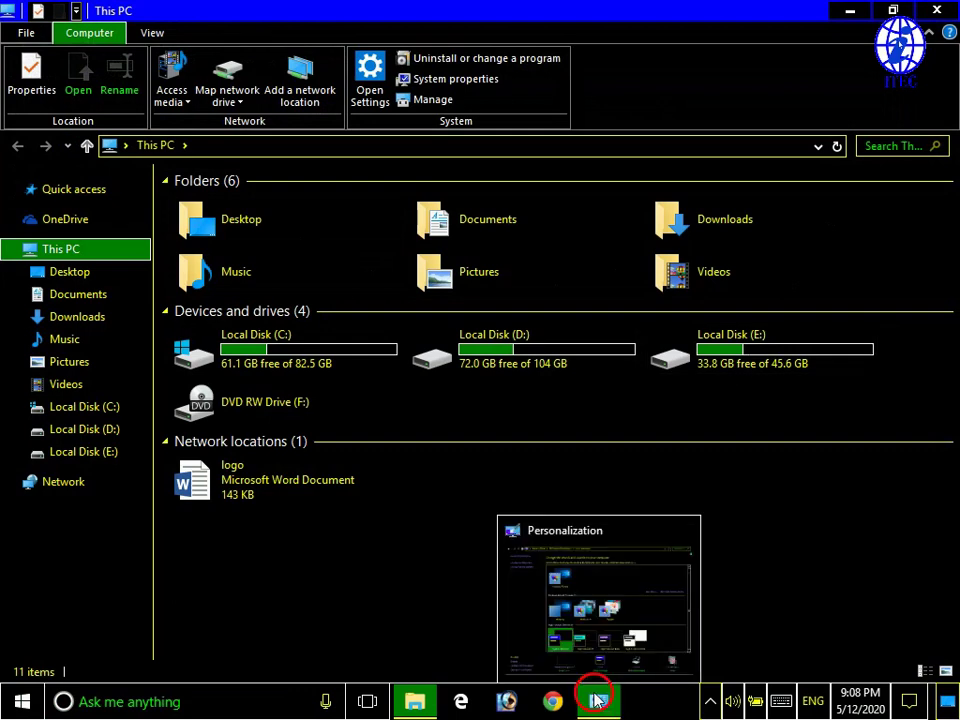
scroll(455, 530, down, 1)
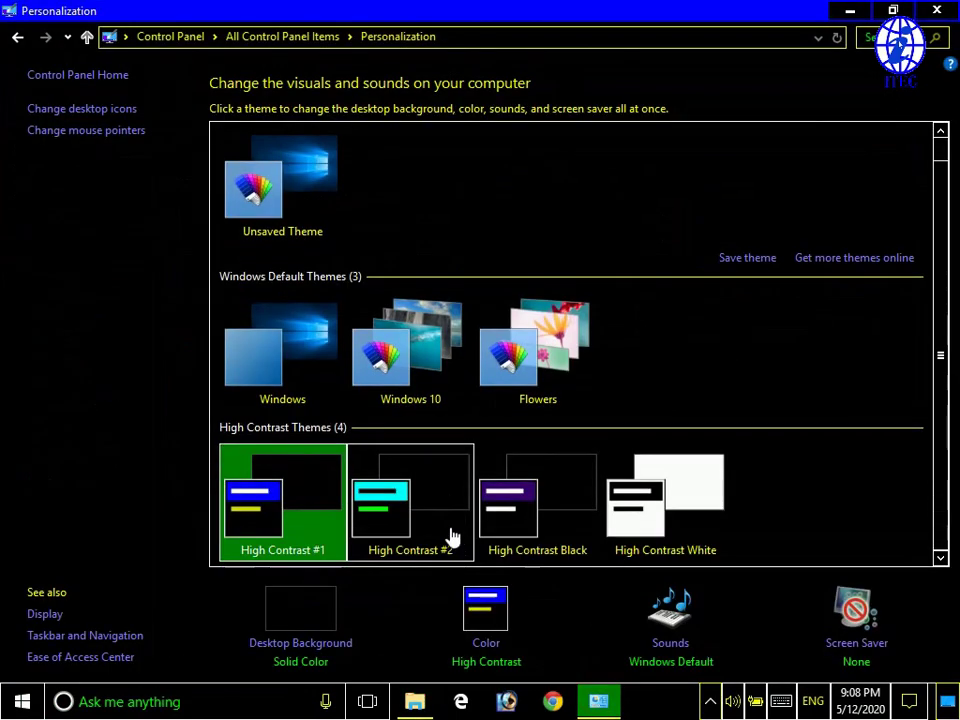
click(438, 525)
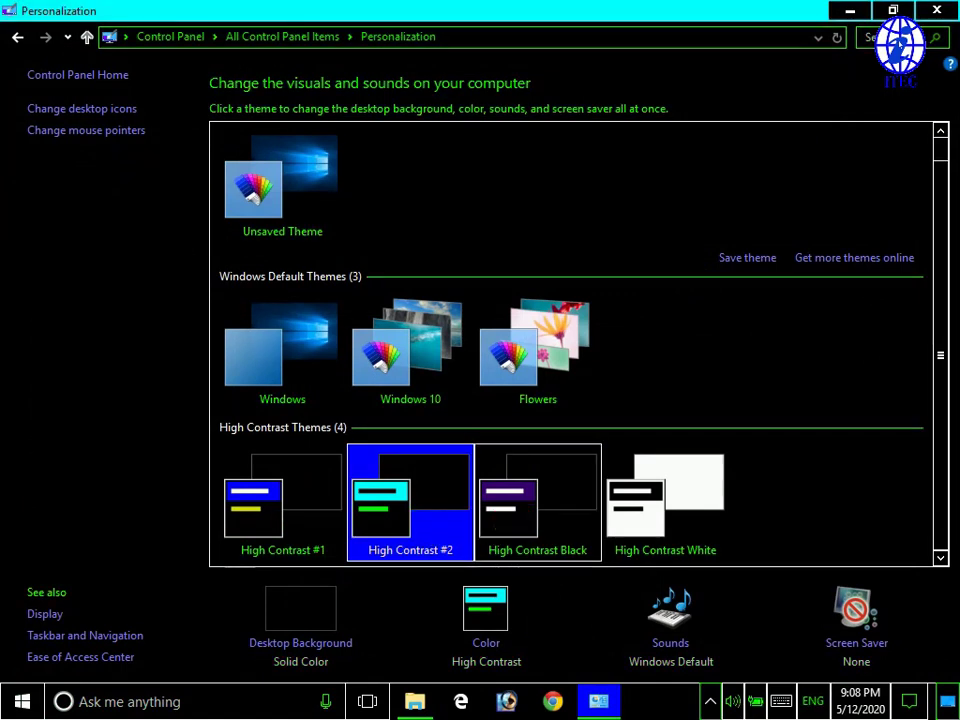
click(510, 540)
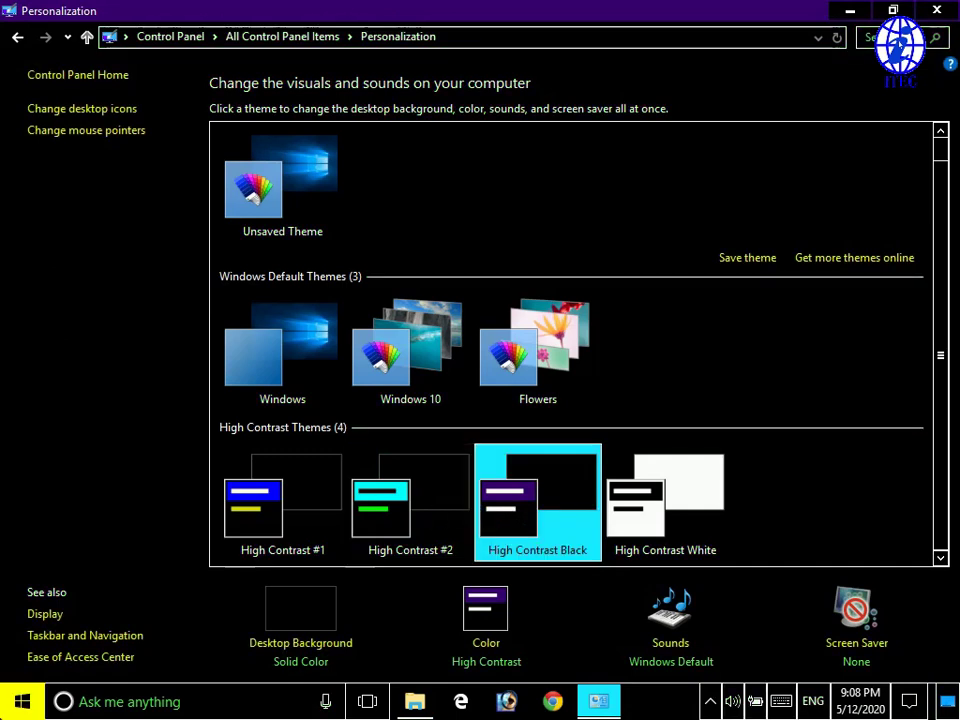
click(28, 700)
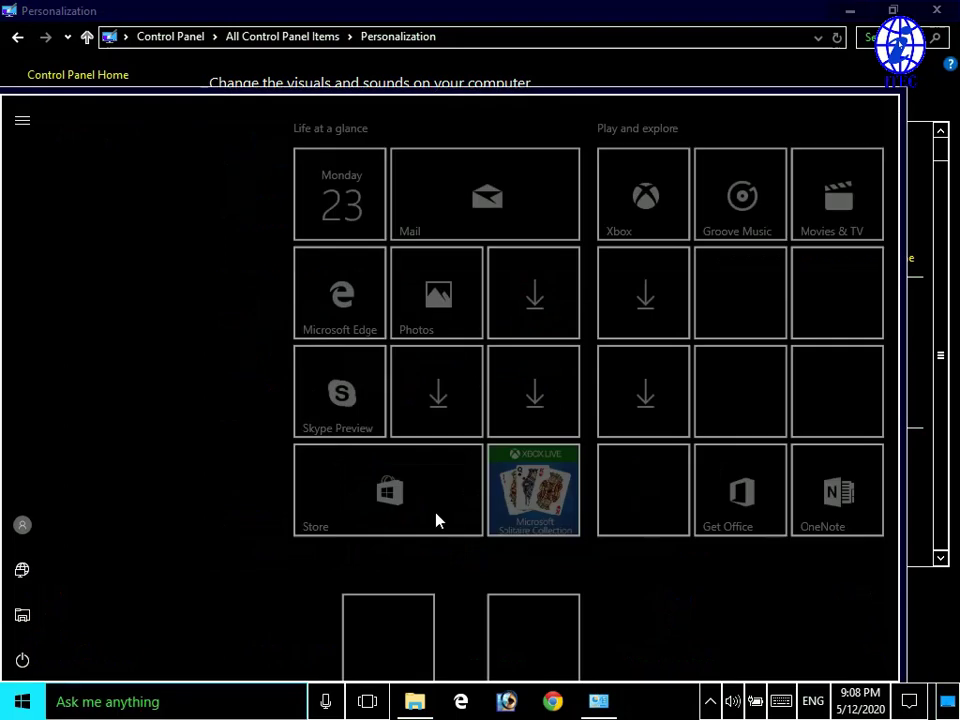
click(22, 702)
Apply the High Contrast White theme, switch to the Windows default theme, and minimize the open windows to view the desktop
click(694, 538)
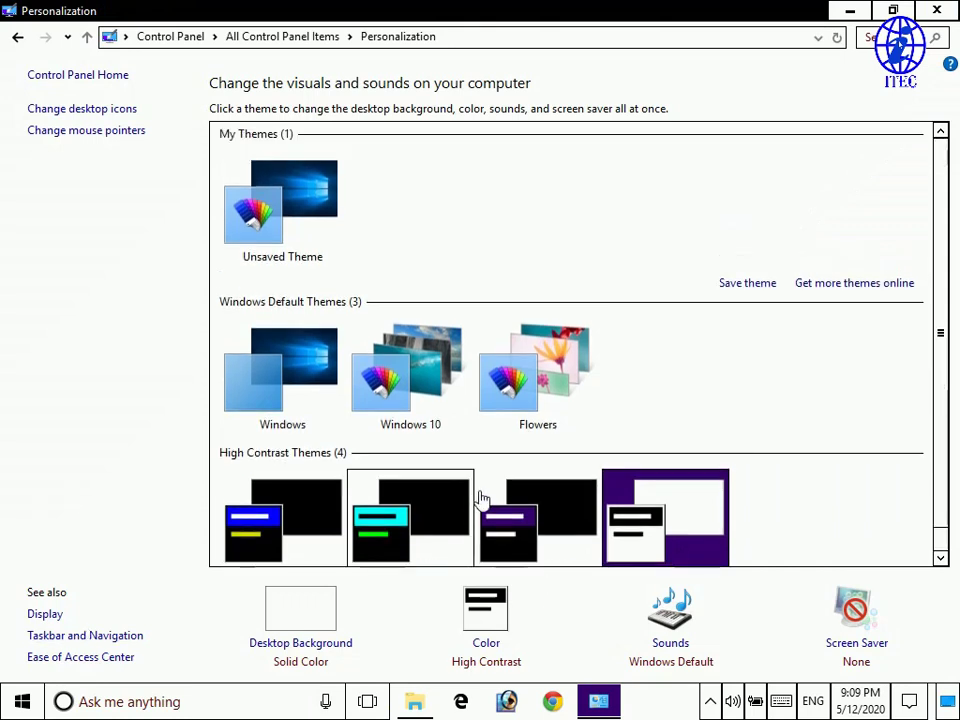
click(325, 403)
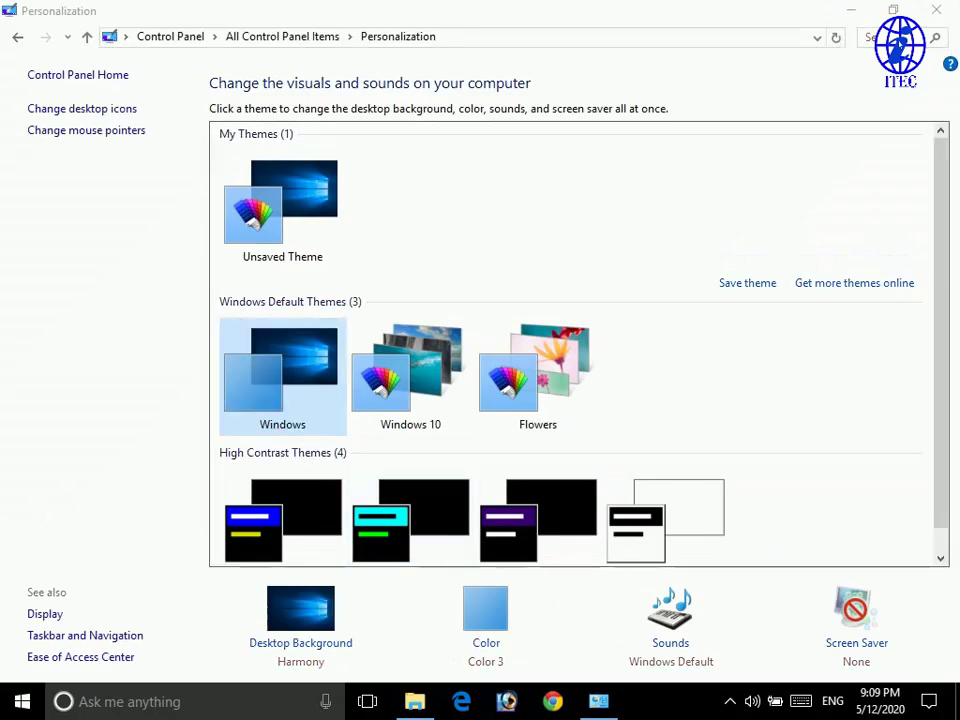
click(852, 11)
click(852, 10)
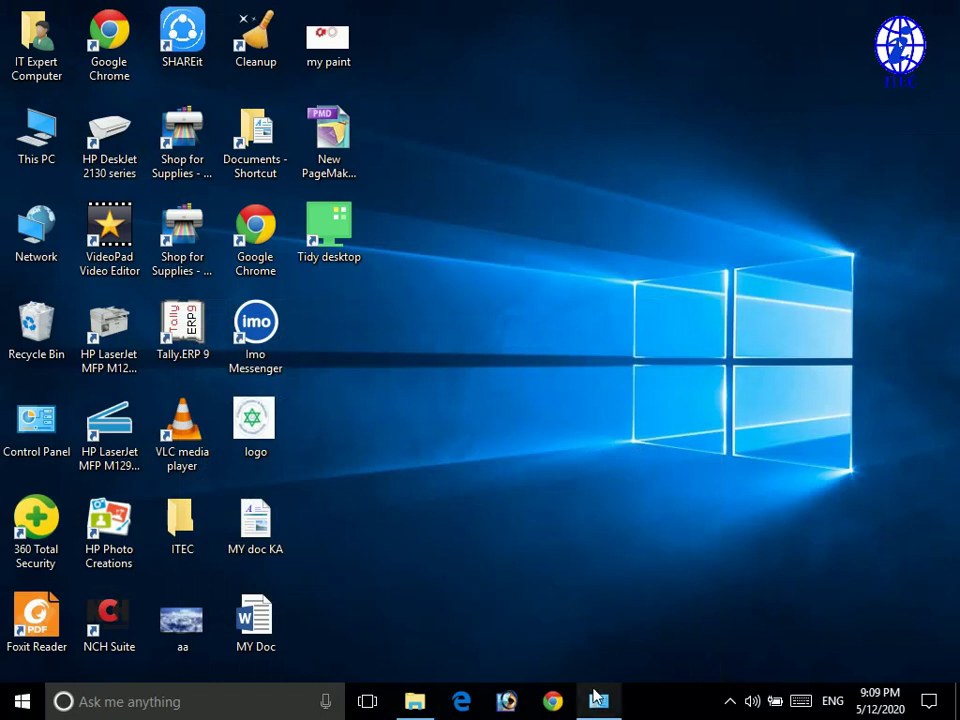
Restore the Personalization window and open the Desktop Background settings
mouse_move(596, 700)
click(608, 635)
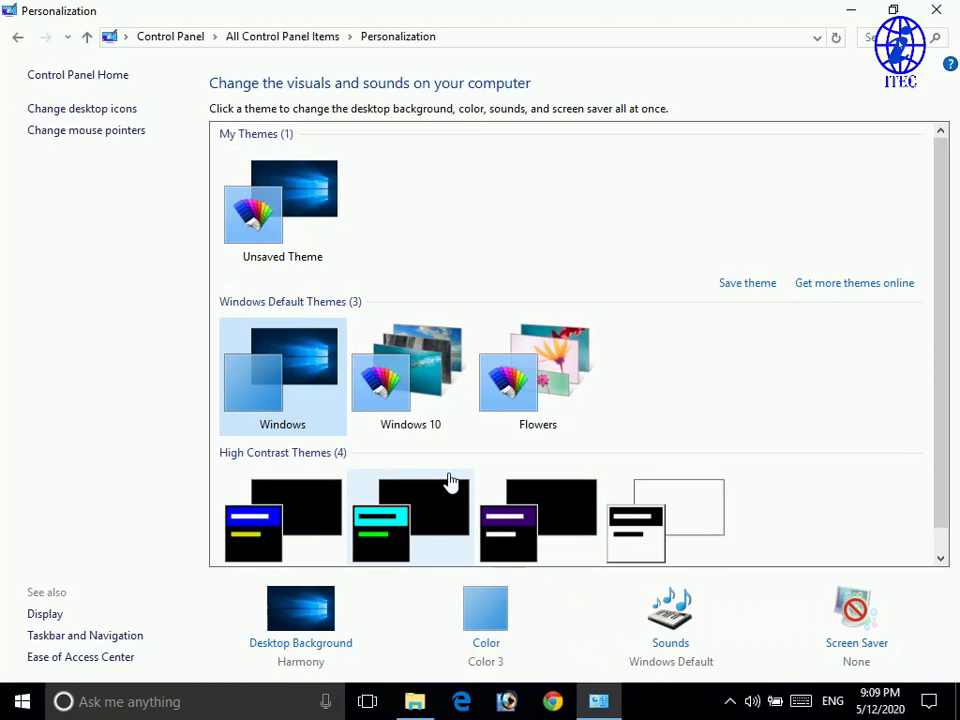
scroll(400, 510, down, 1)
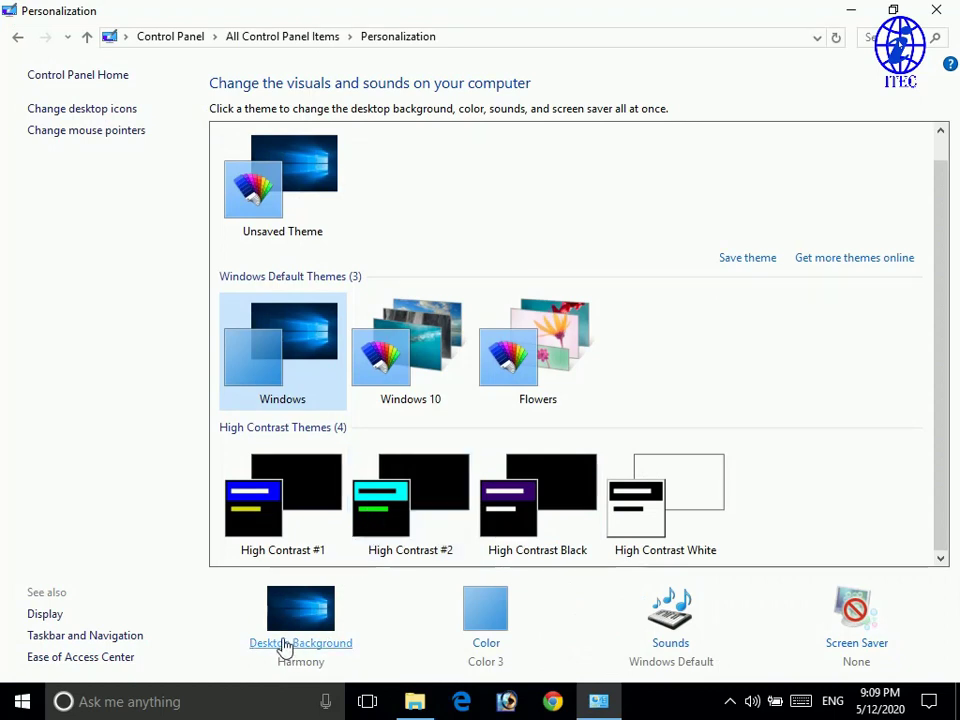
click(293, 652)
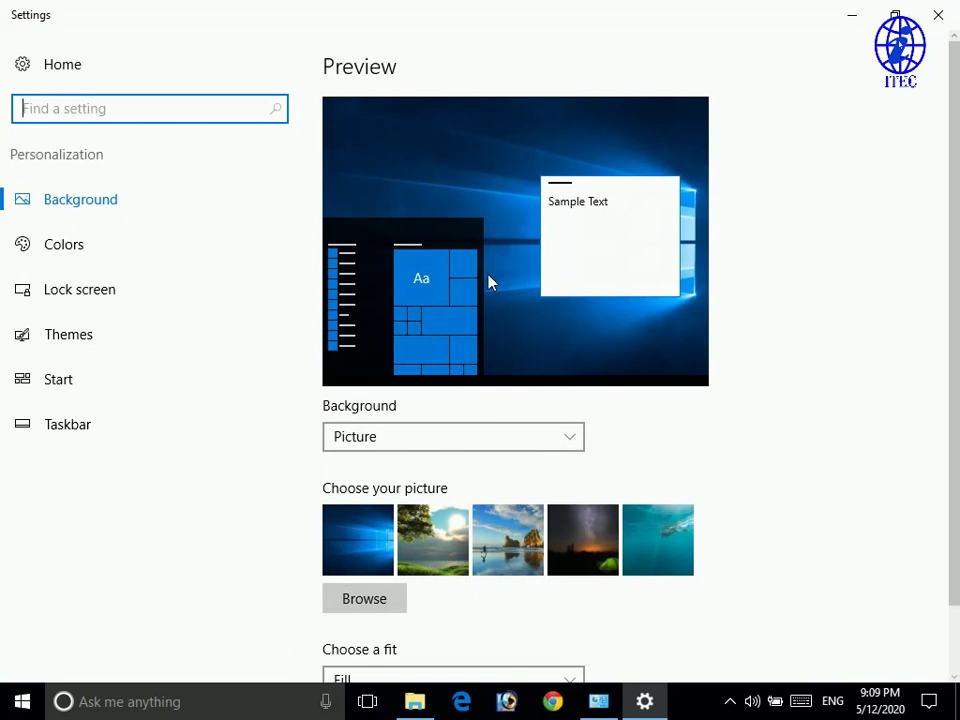
Try the tree, beach and night-sky tent pictures as desktop background, and minimize the open windows to view the desktop
scroll(486, 300, down, 2)
scroll(491, 330, up, 2)
scroll(508, 340, down, 2)
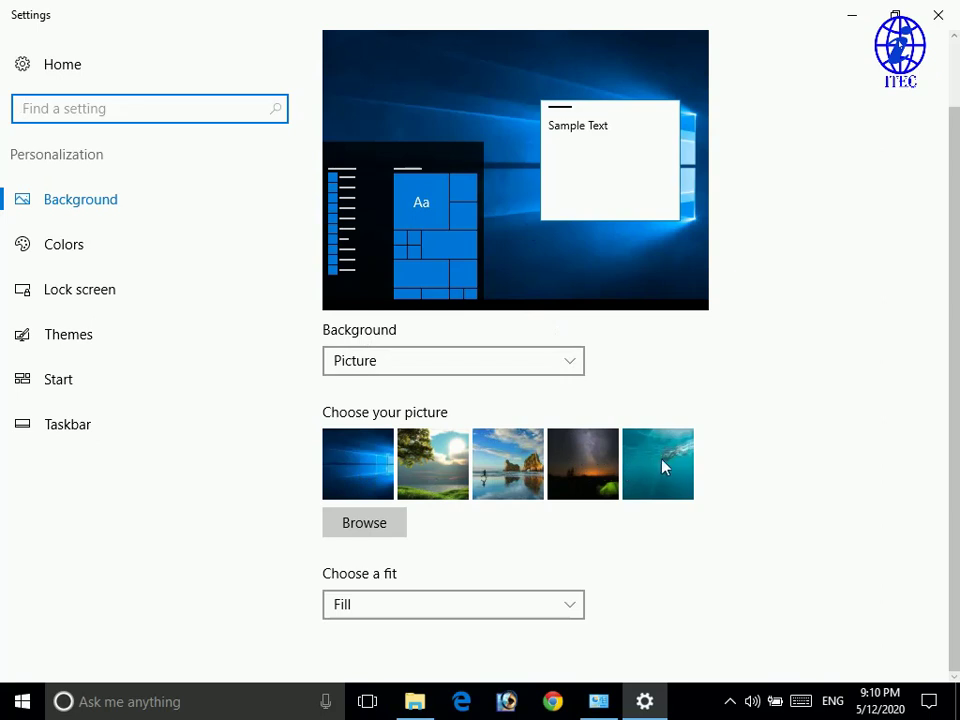
click(433, 470)
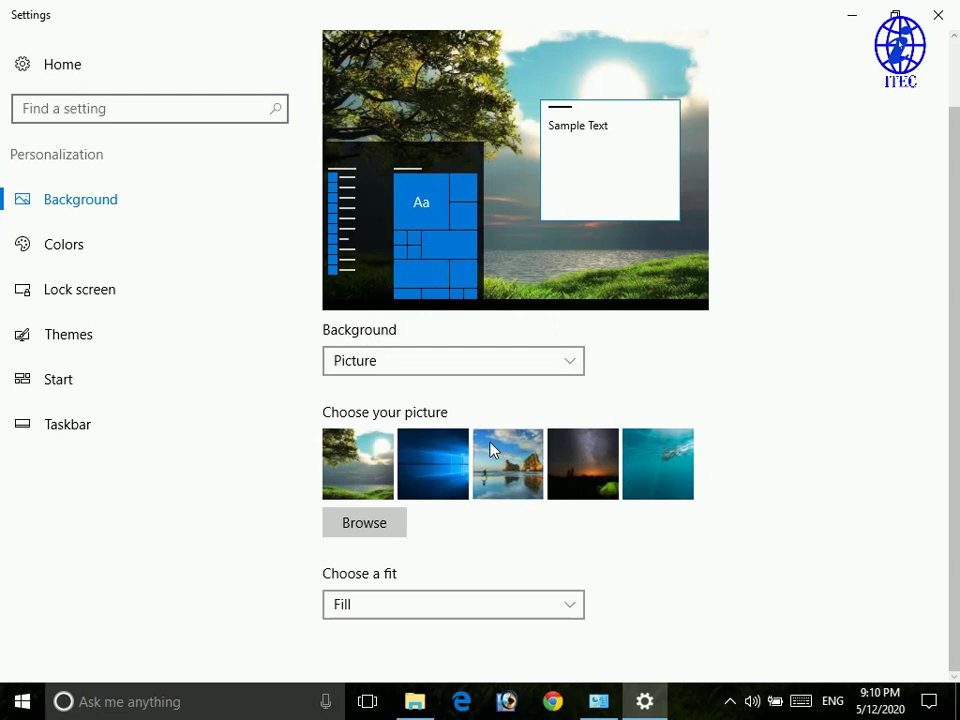
click(540, 477)
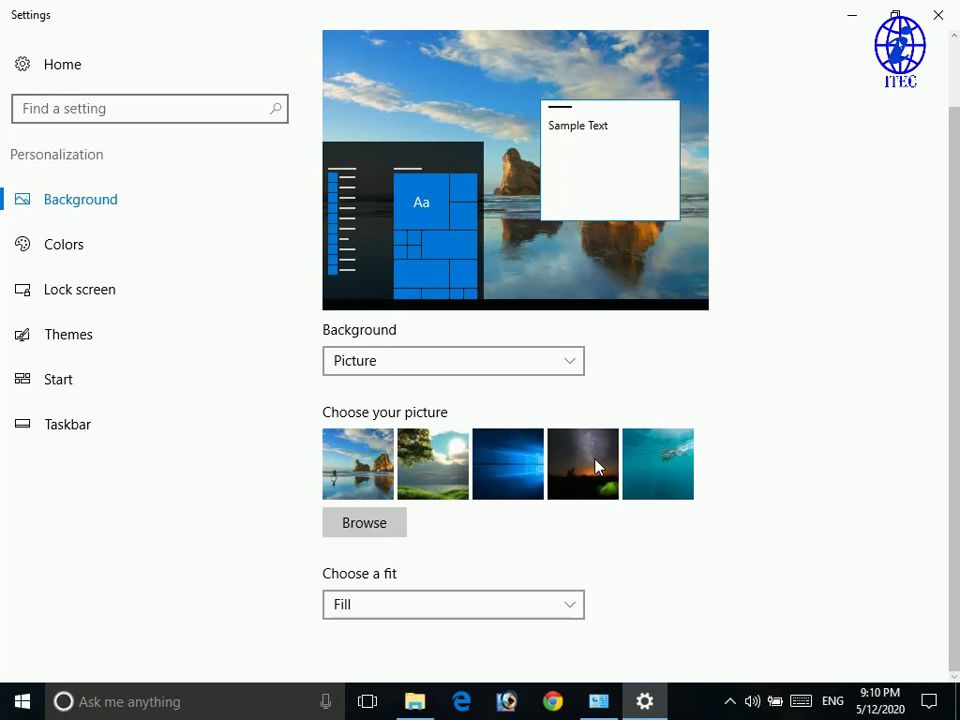
click(597, 465)
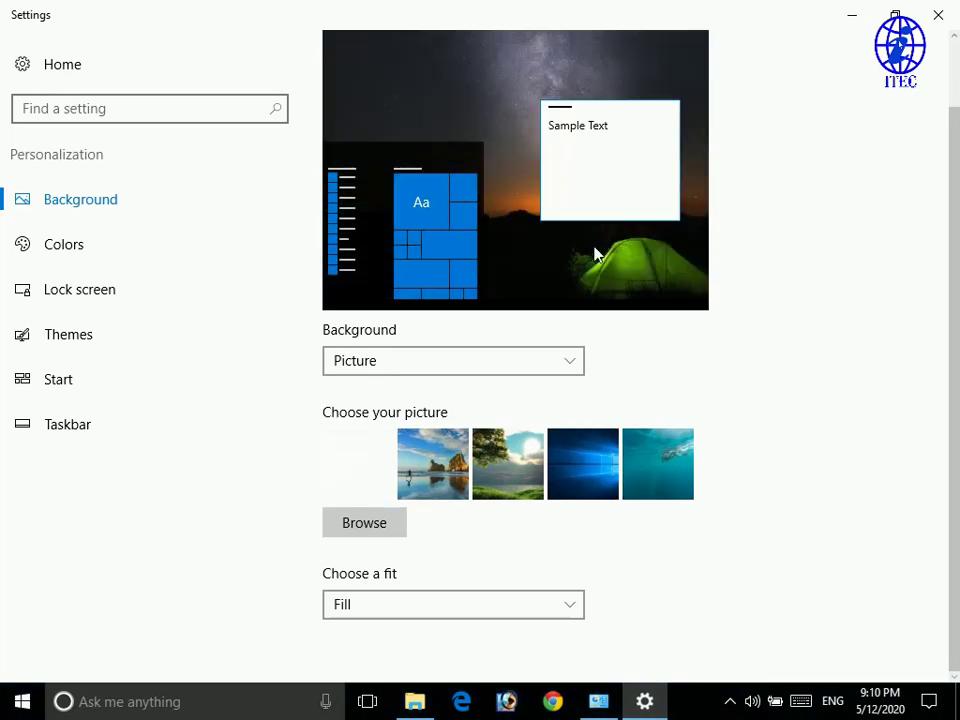
click(862, 19)
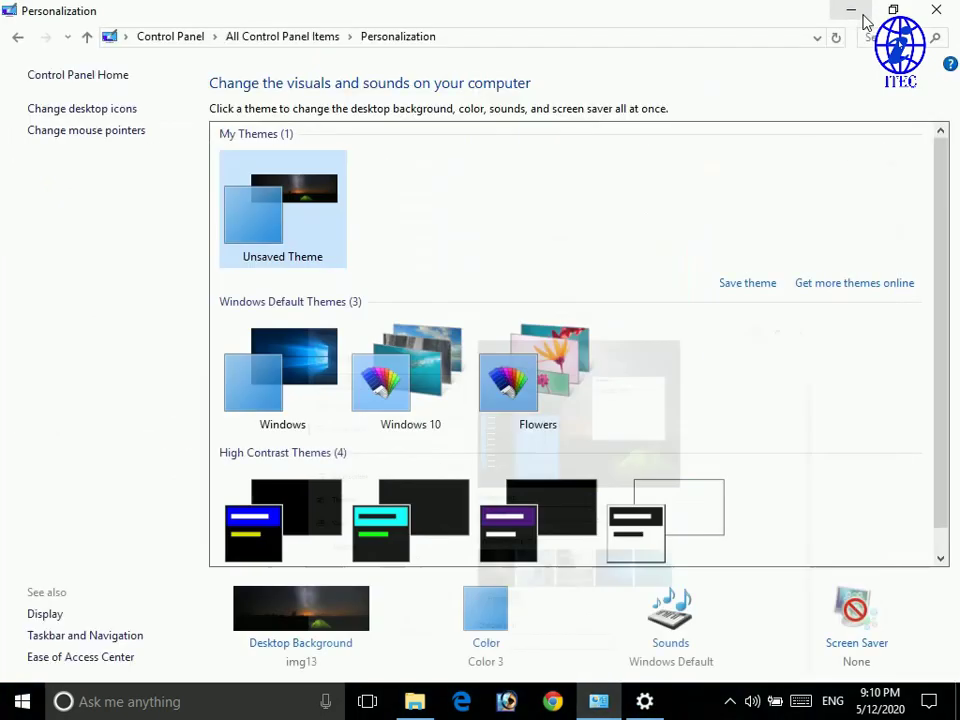
click(864, 18)
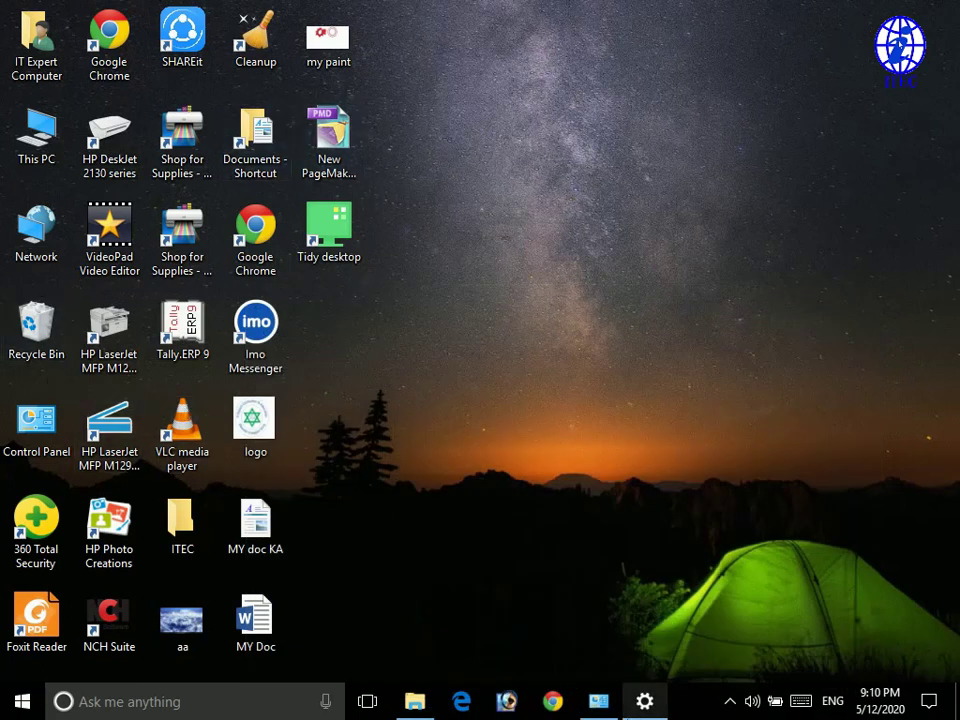
Restore Settings, set the mt-everest picture from the Saved Pictures folder as desktop background, and close the remaining file dialog
mouse_move(645, 701)
click(637, 621)
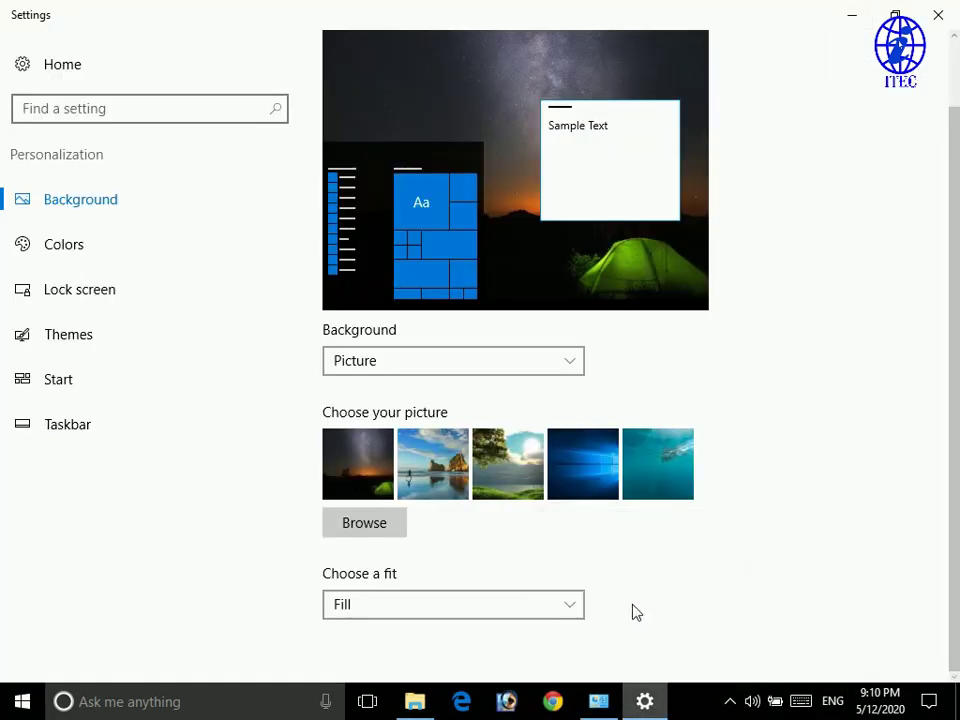
click(388, 528)
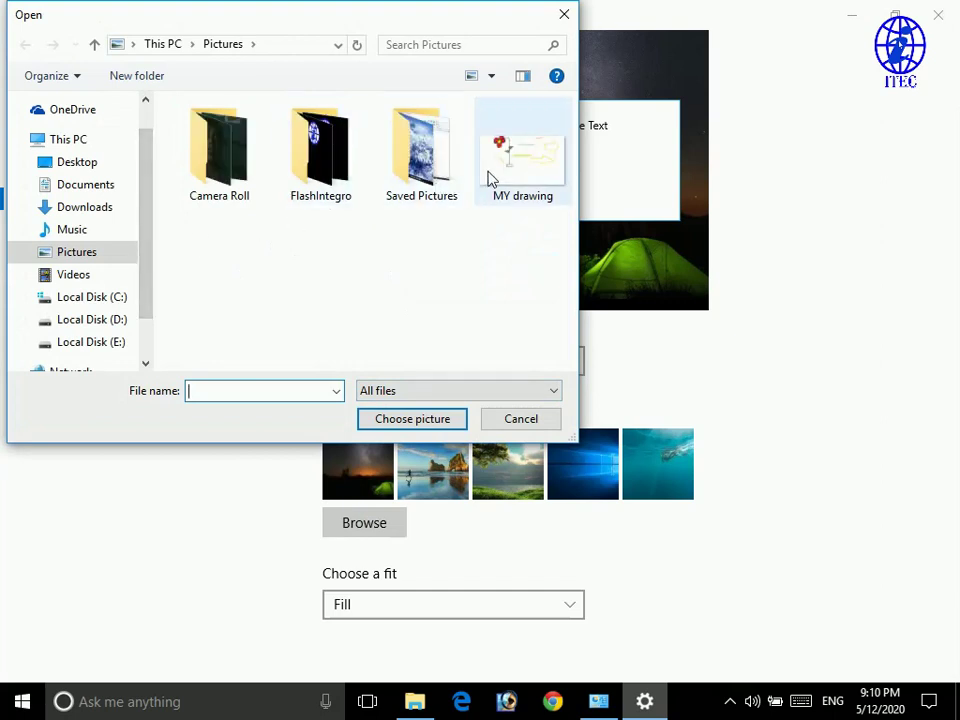
double_click(446, 177)
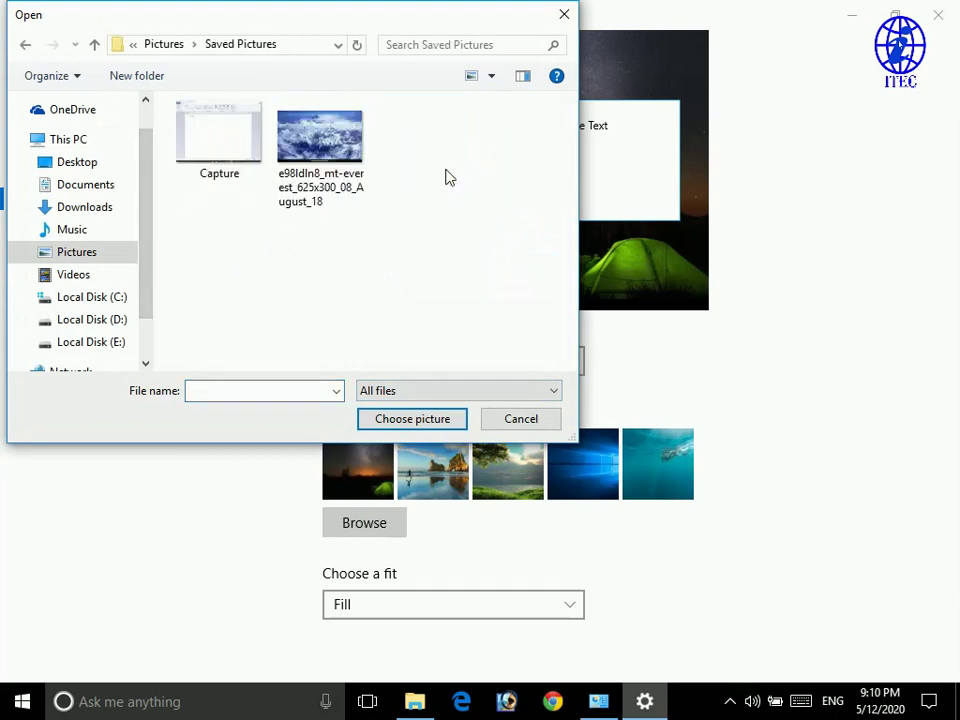
click(332, 171)
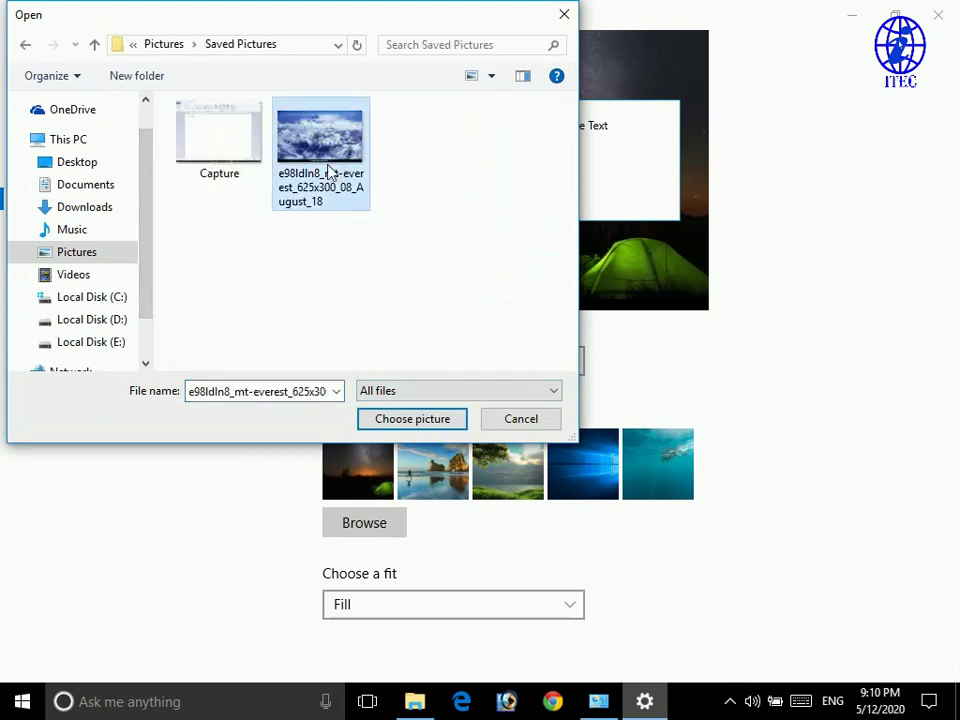
click(390, 421)
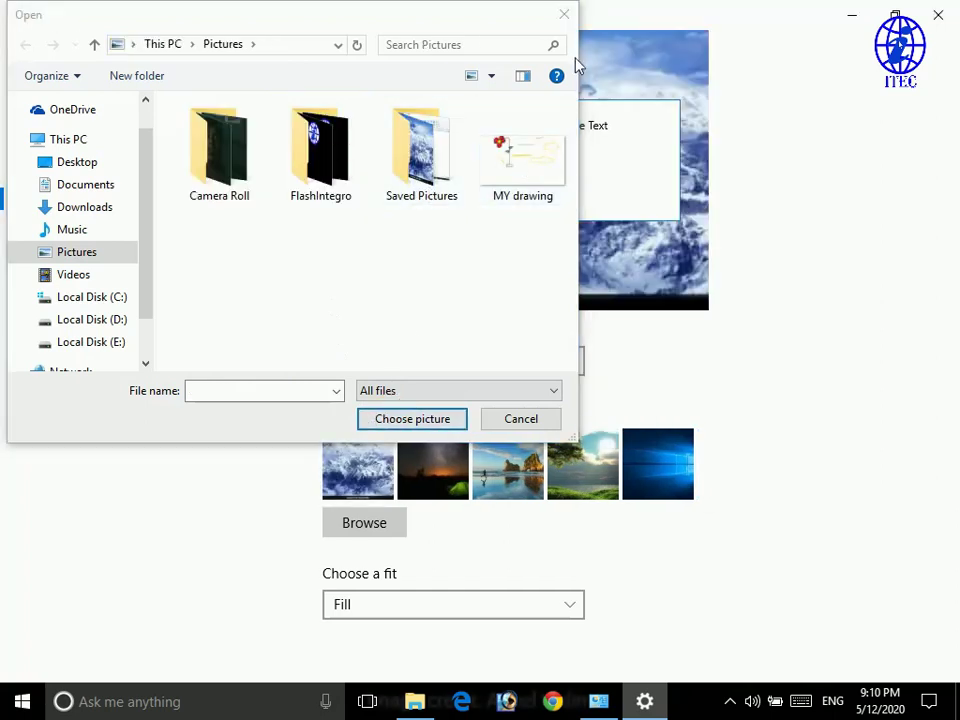
click(564, 15)
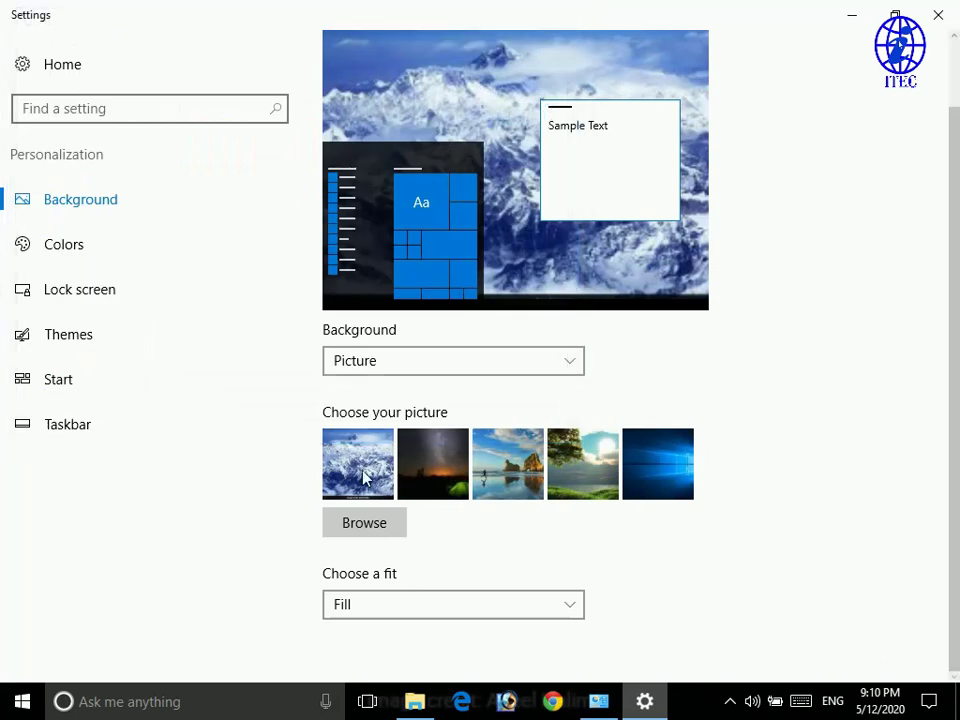
Minimize Settings to view the new desktop background, and restore the Settings window
click(853, 13)
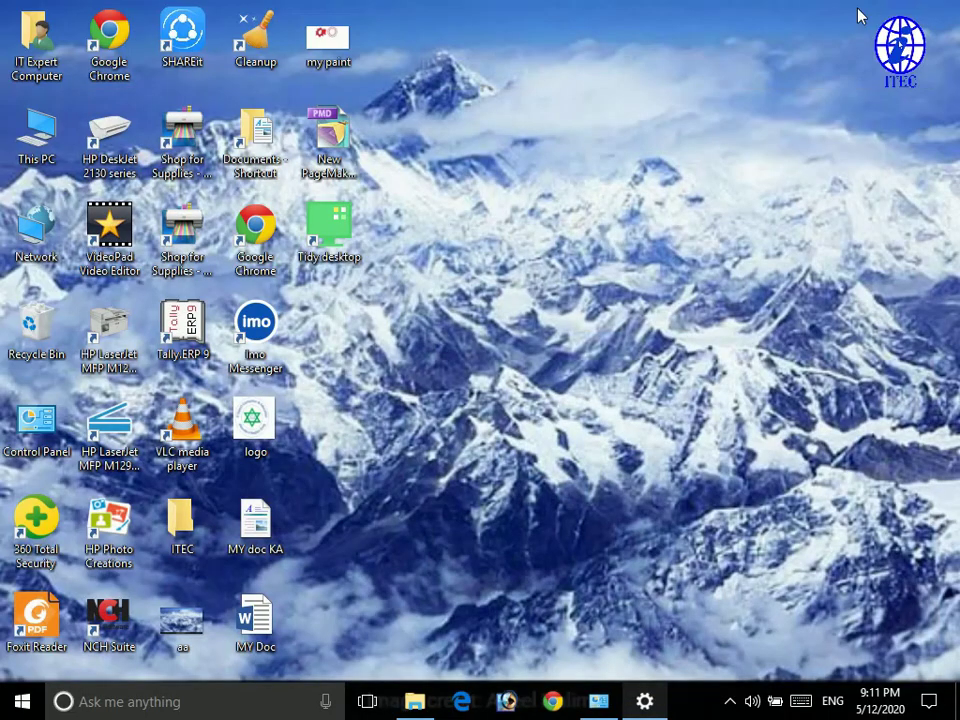
mouse_move(643, 700)
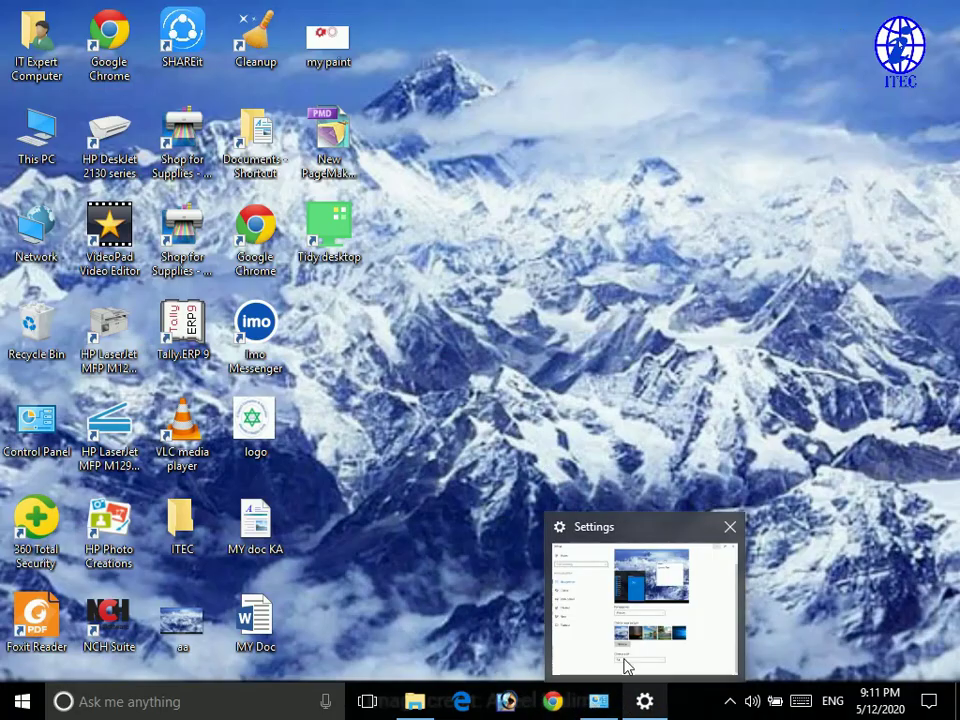
click(626, 667)
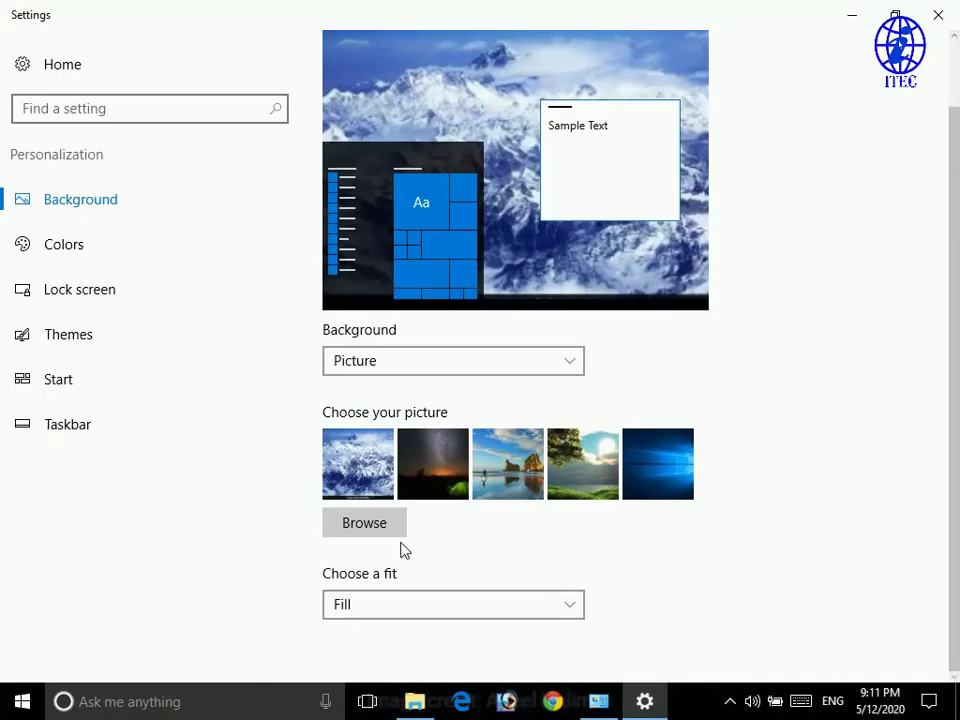
Set the desktop background to a solid dark green, viewing it on the desktop before restoring Settings
click(424, 366)
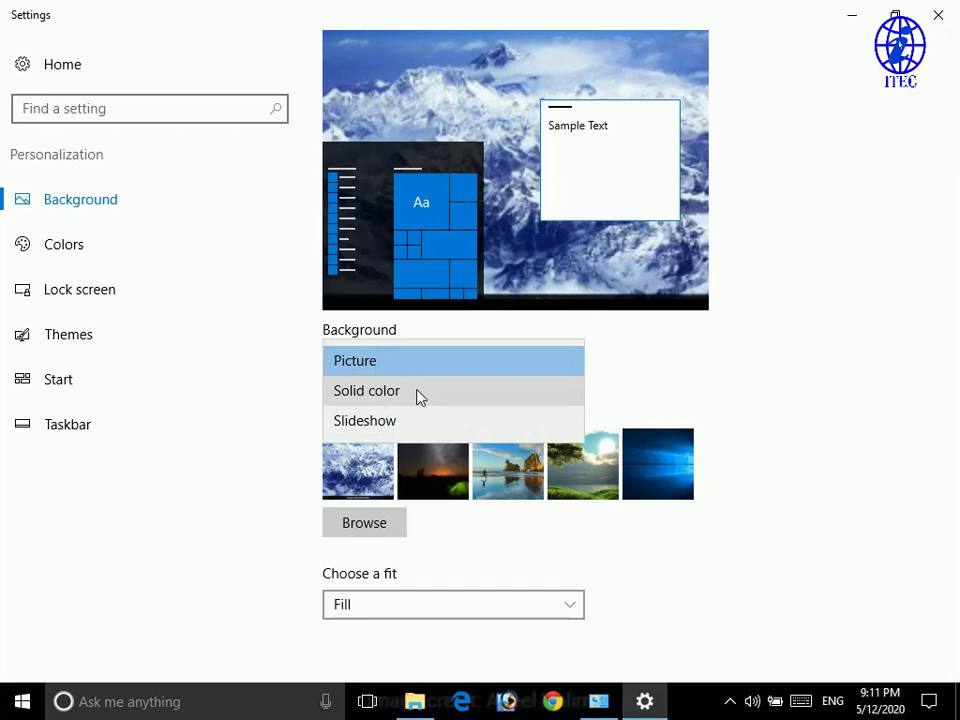
click(419, 397)
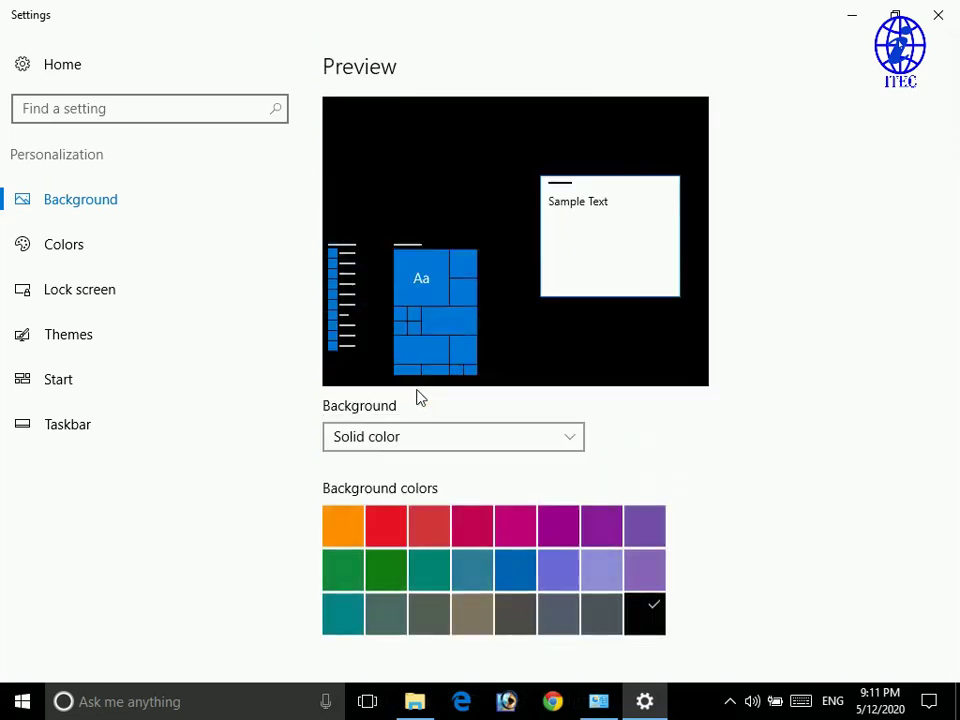
click(385, 585)
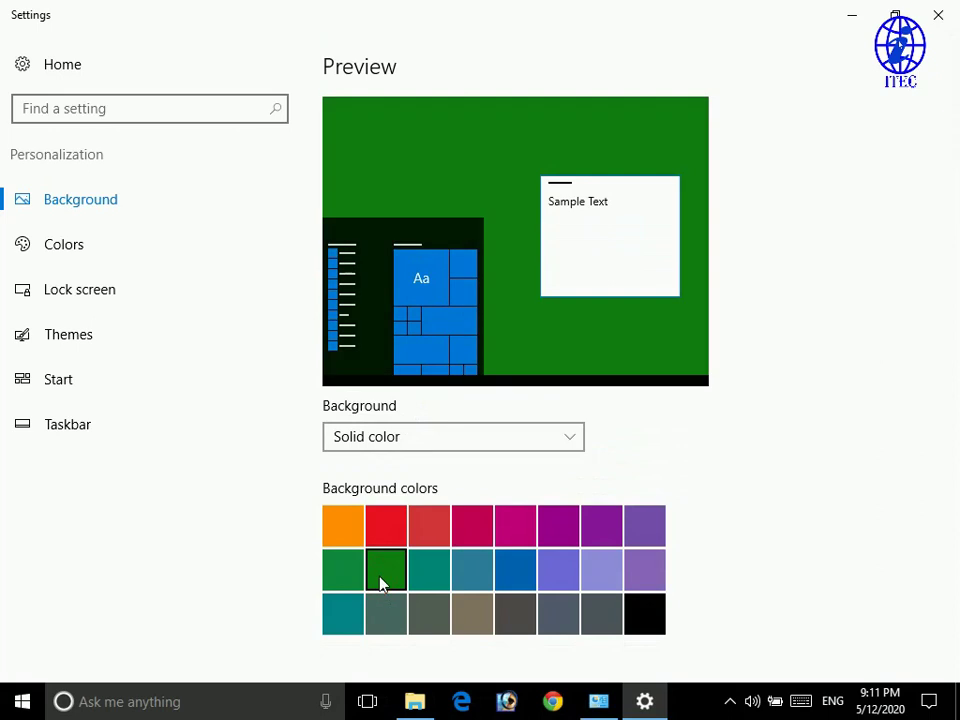
click(852, 18)
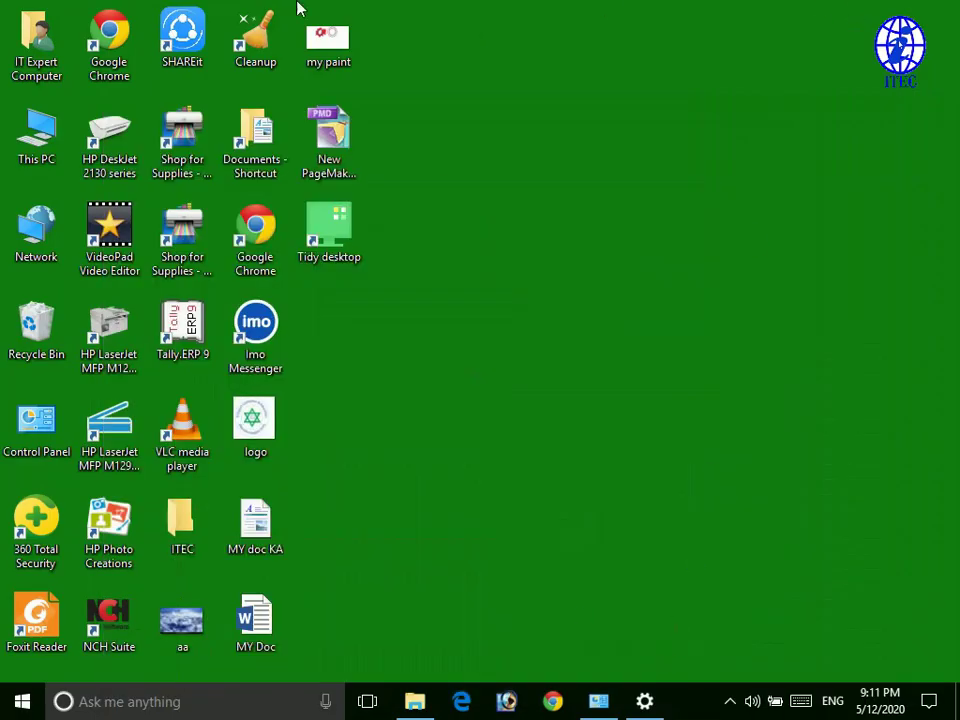
mouse_move(634, 708)
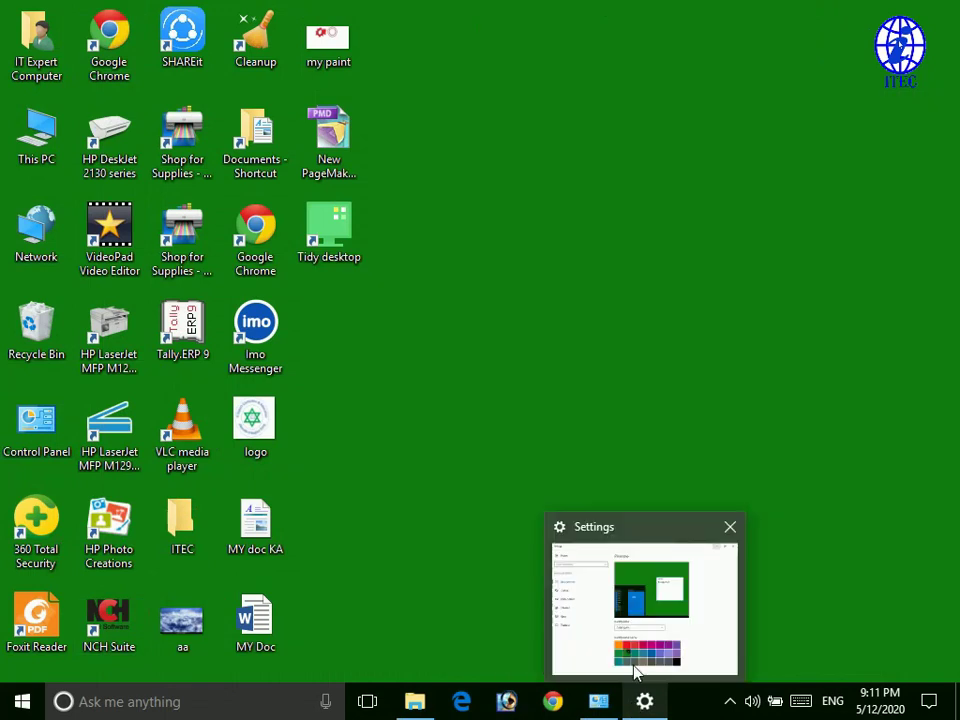
click(638, 600)
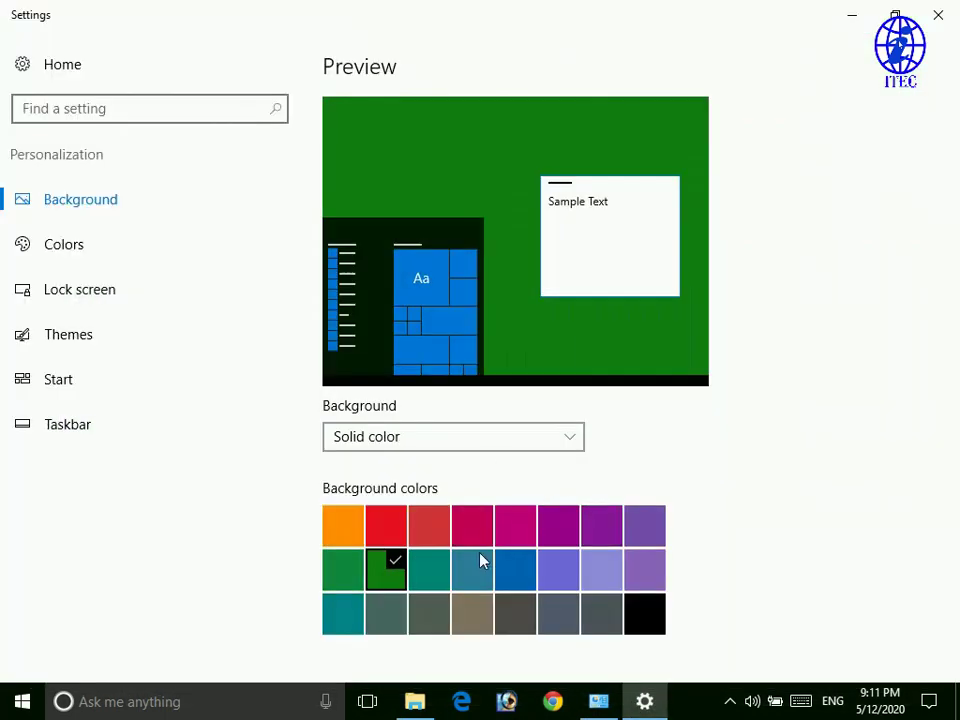
Switch the background type to Slideshow, and open the album folder selection and close it without choosing a folder
click(456, 441)
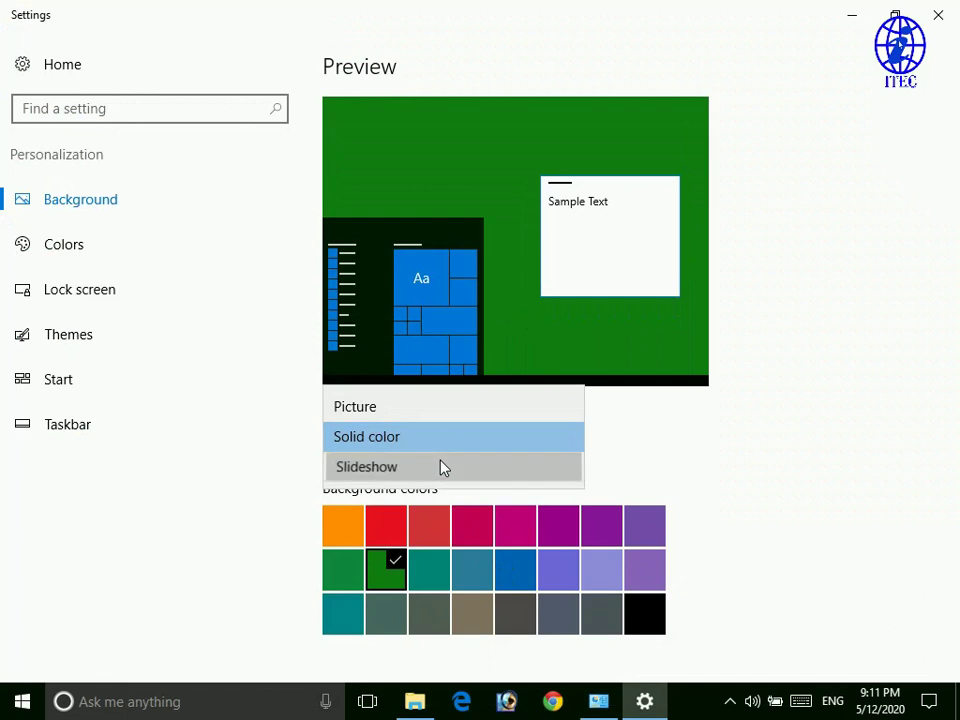
click(442, 467)
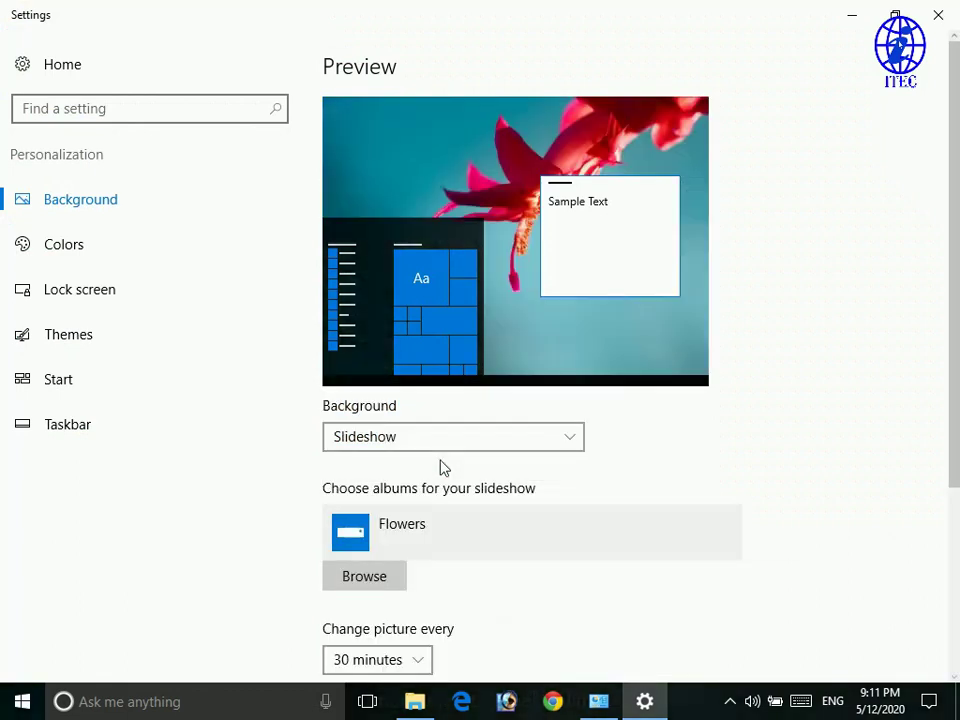
scroll(440, 490, down, 2)
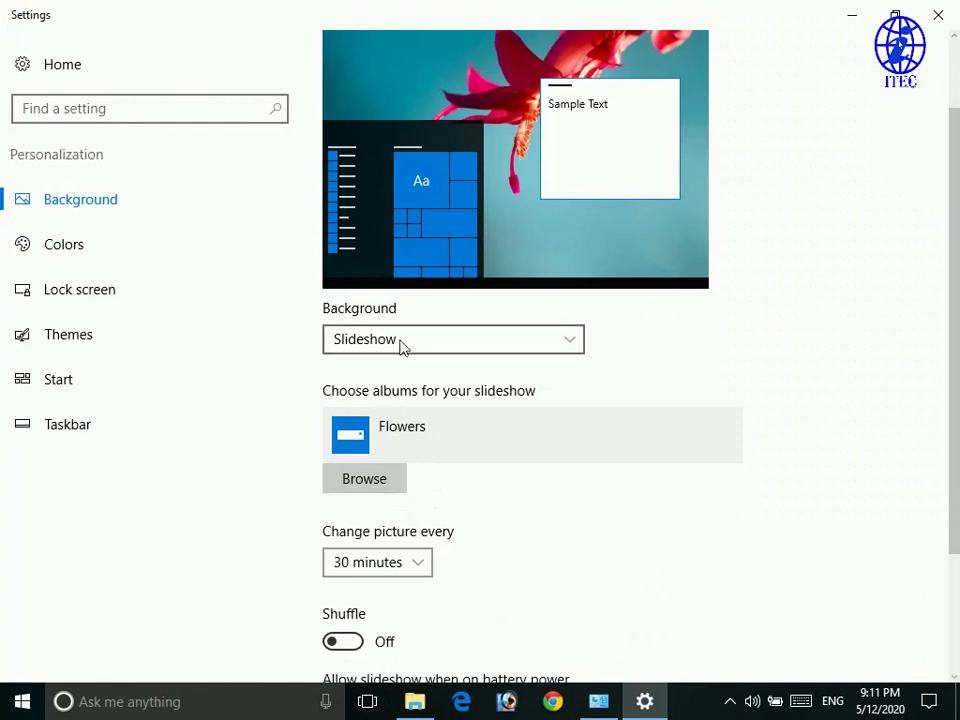
click(401, 342)
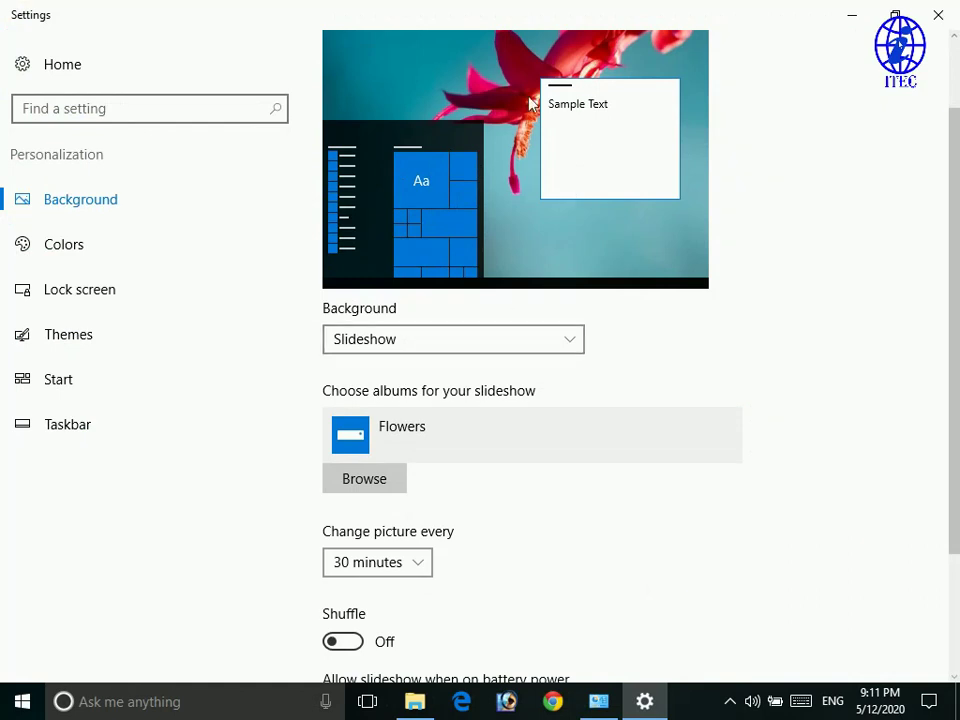
click(378, 474)
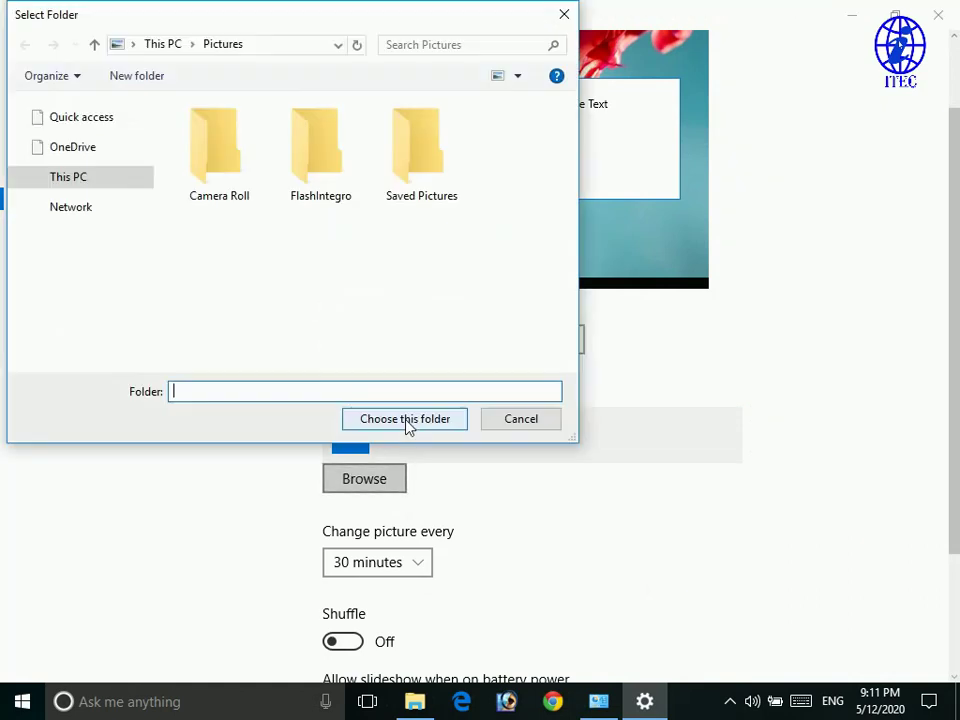
click(556, 24)
Switch the background type through Solid color and Slideshow back to Picture
click(488, 343)
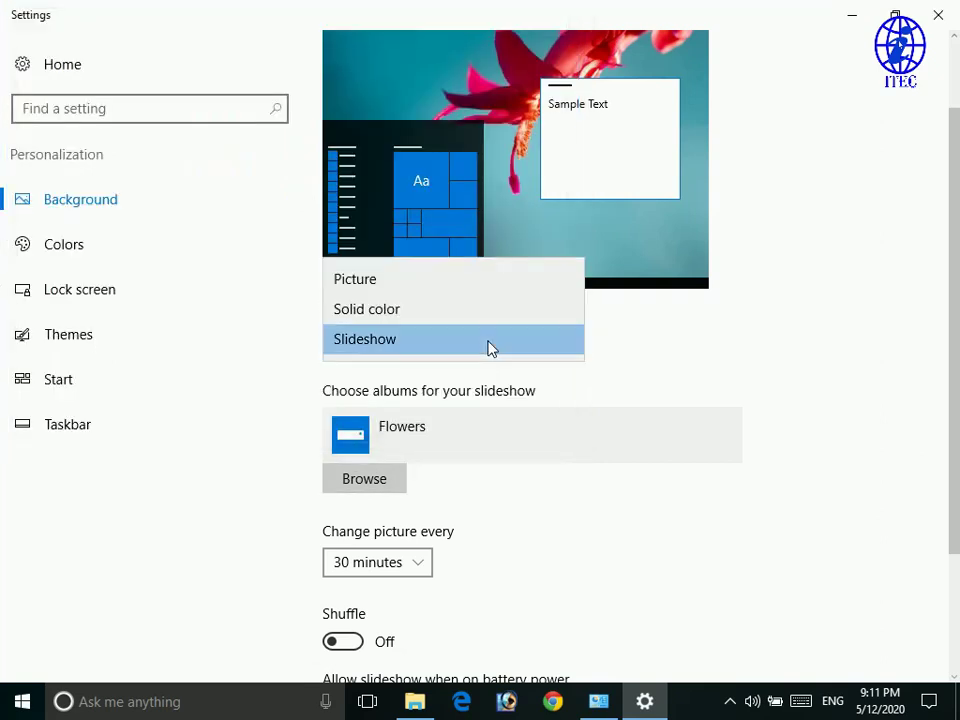
click(450, 284)
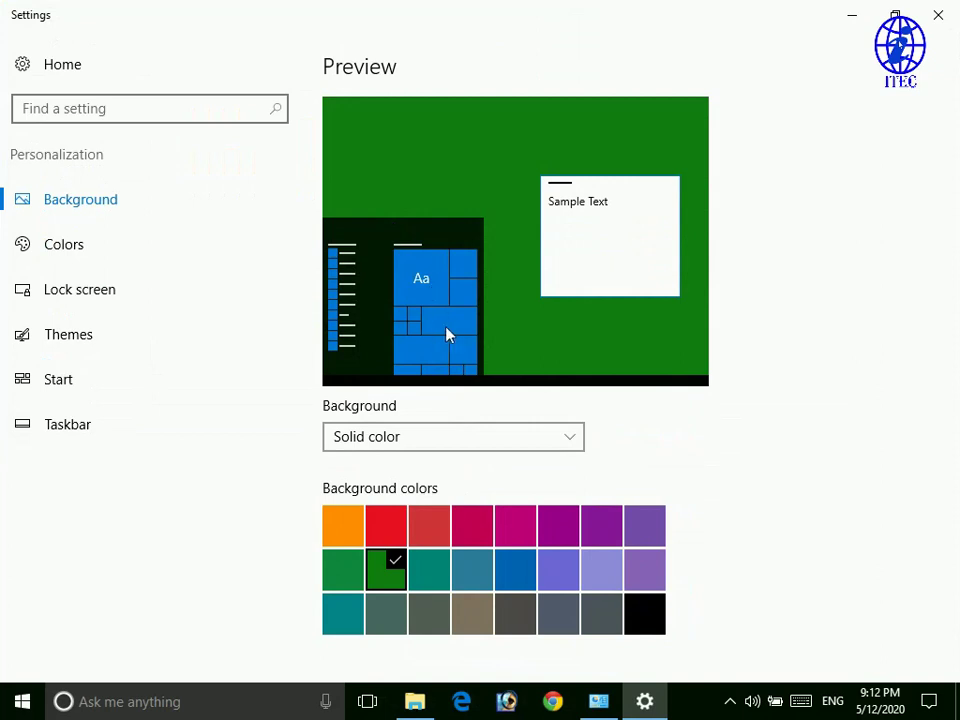
scroll(403, 441, down, 2)
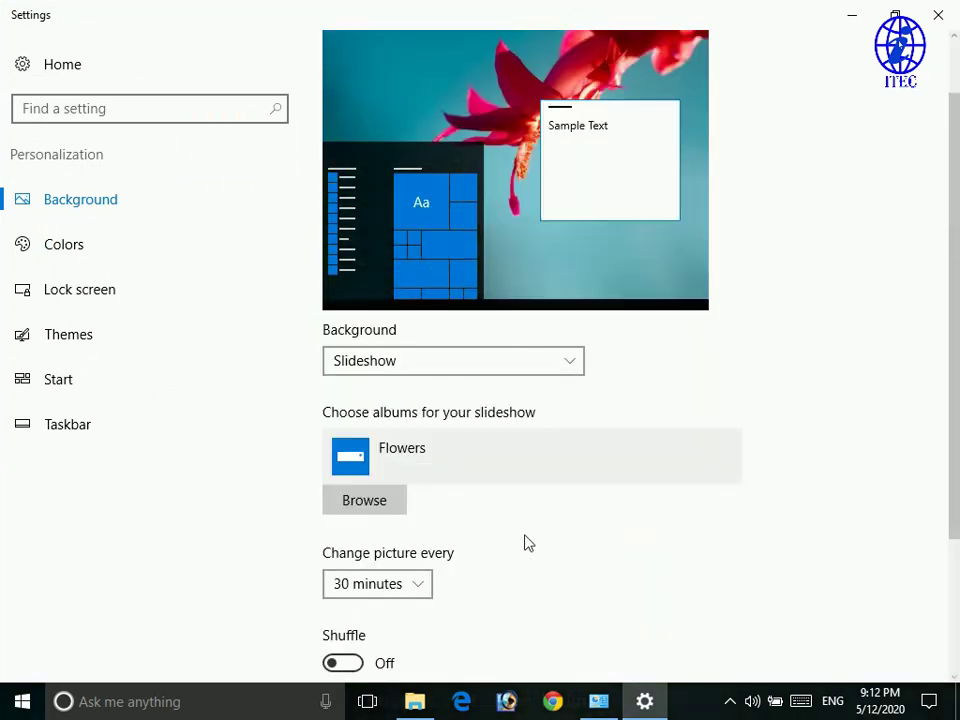
click(406, 368)
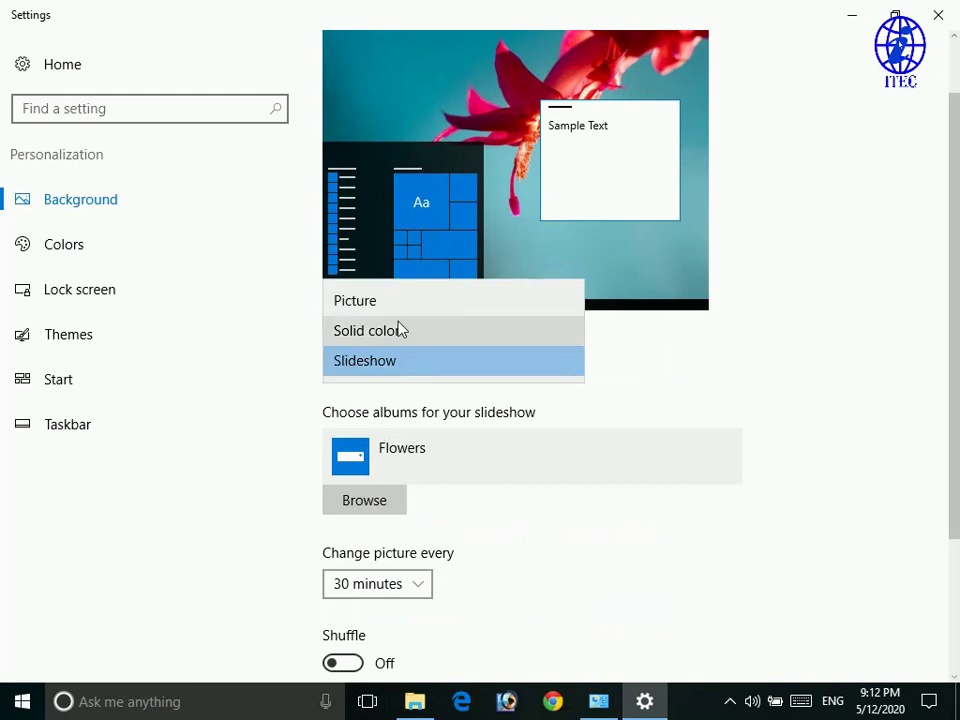
click(399, 303)
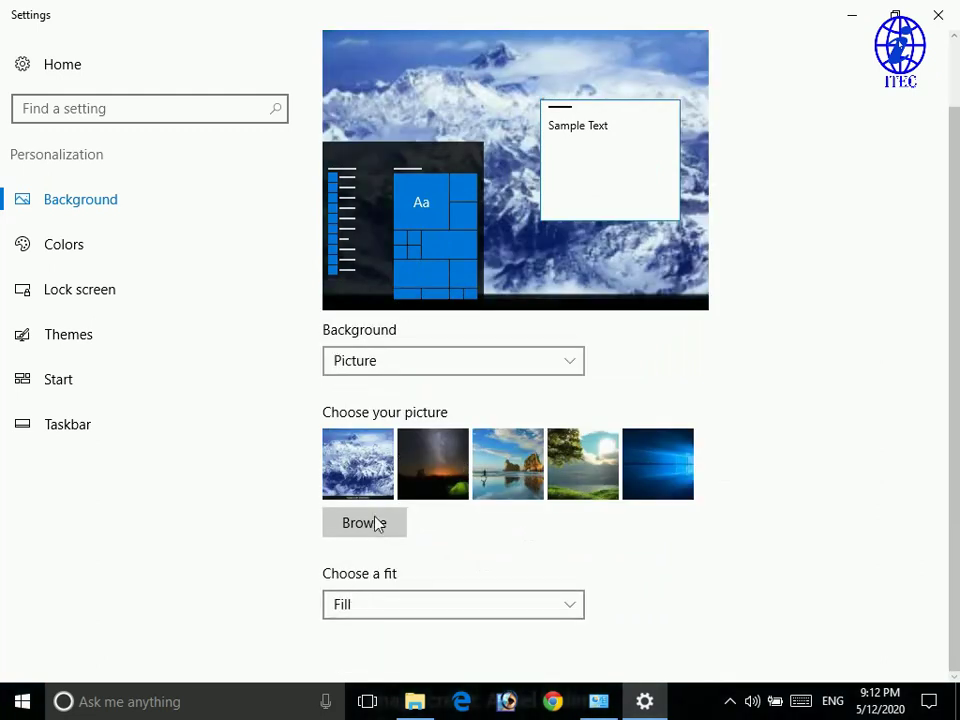
Set the mountain background picture's fit to Center and review the available fit options
click(389, 605)
click(389, 605)
click(389, 605)
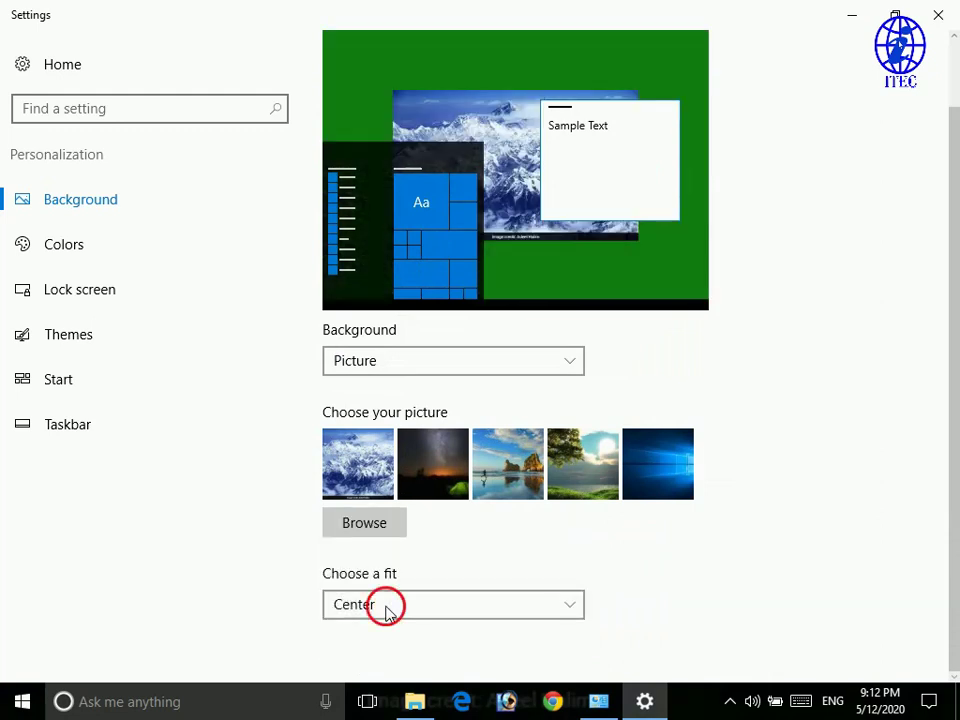
click(386, 606)
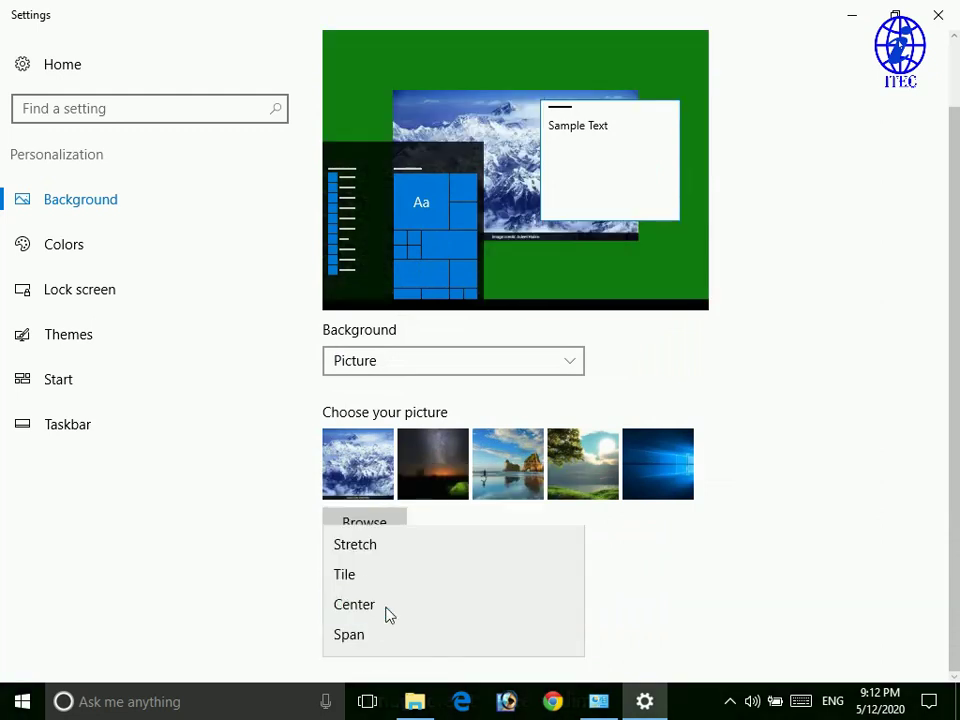
click(371, 489)
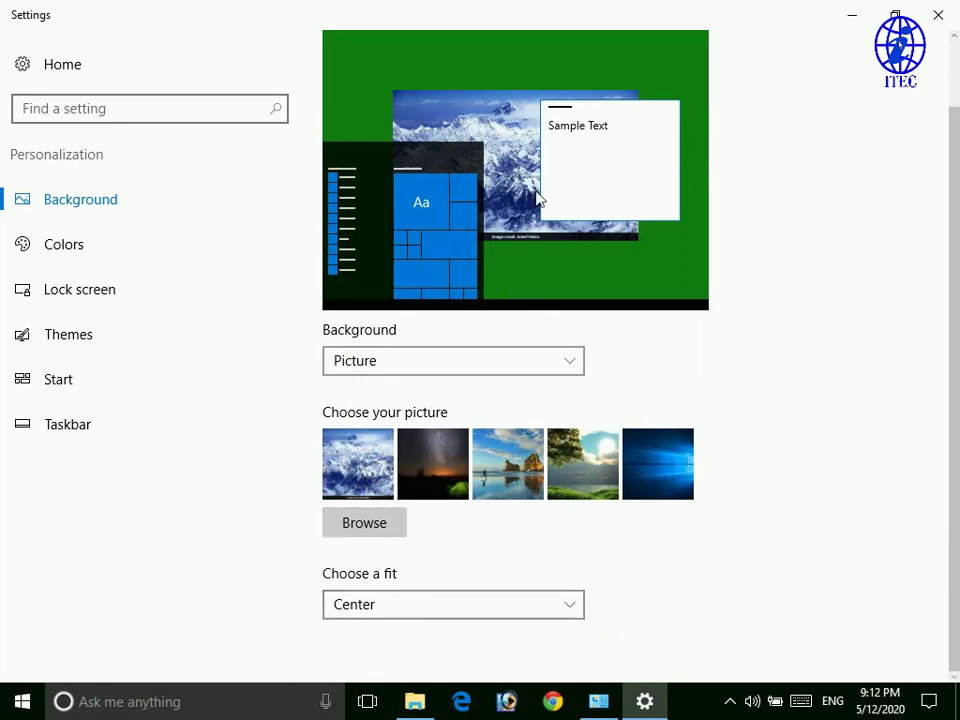
Set the background picture's fit to Fit, view it on the desktop, and restore Settings
click(388, 606)
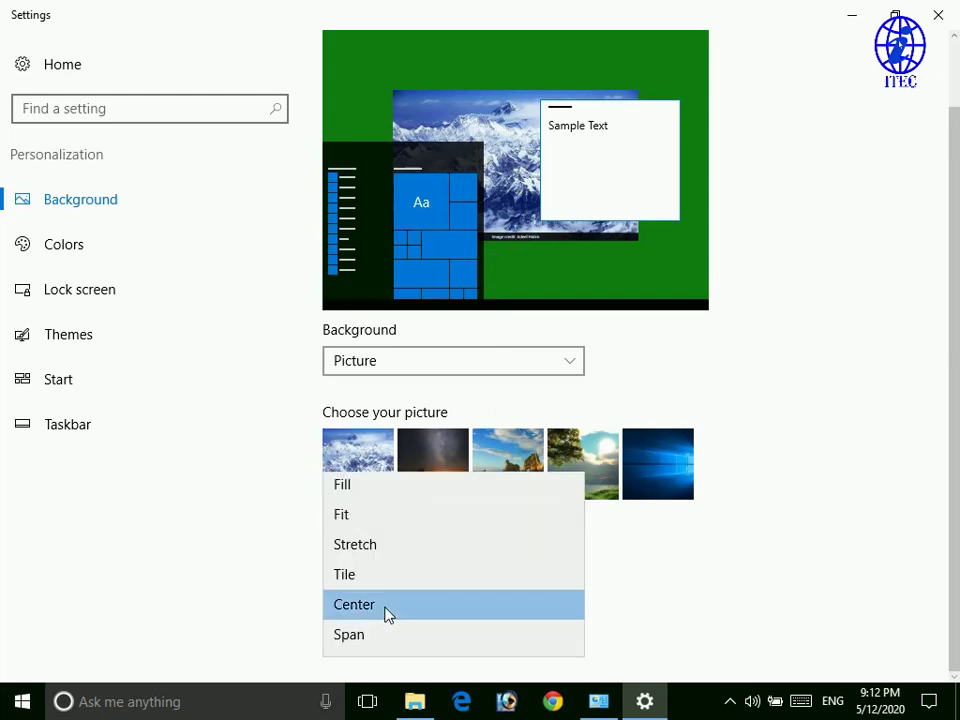
click(372, 516)
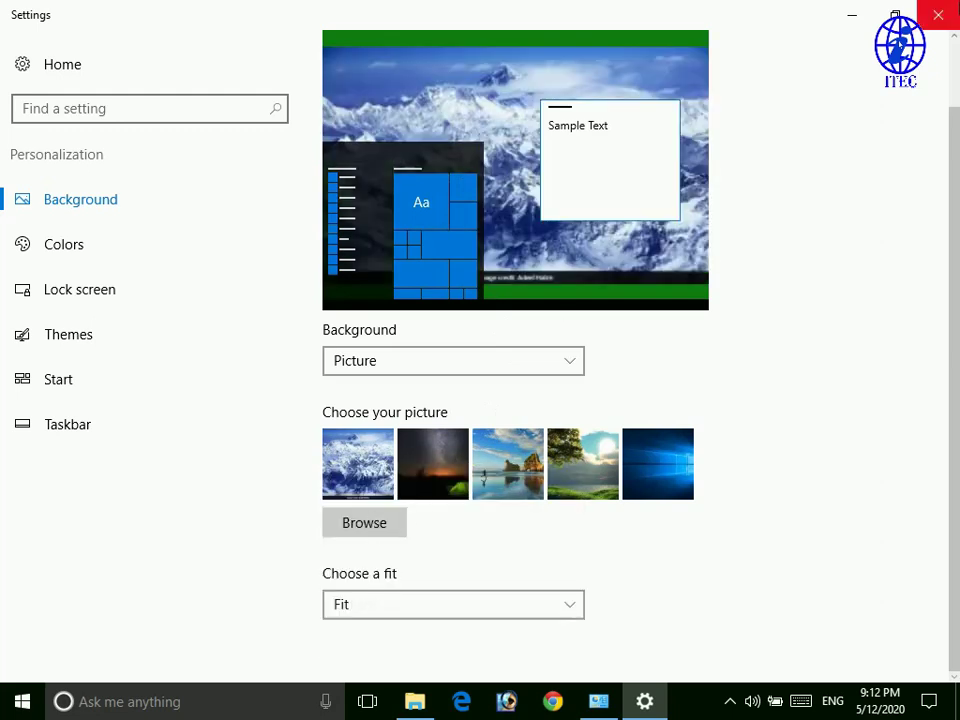
click(856, 16)
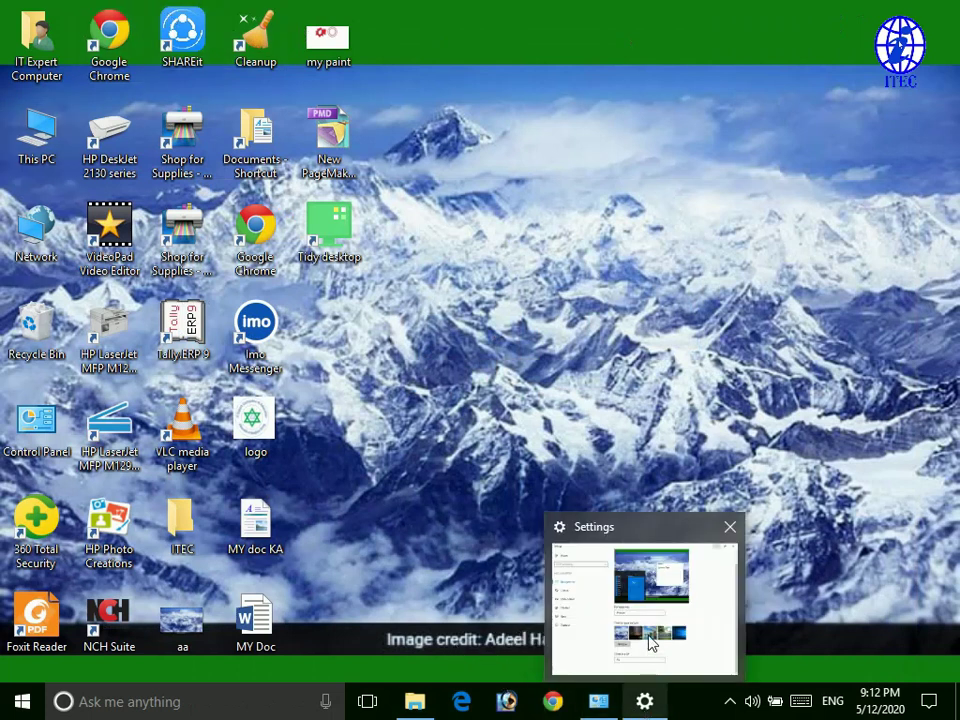
click(645, 701)
Change the background picture's fit back to Center, view it on the desktop, and restore Settings
click(367, 606)
click(360, 604)
click(367, 606)
click(368, 605)
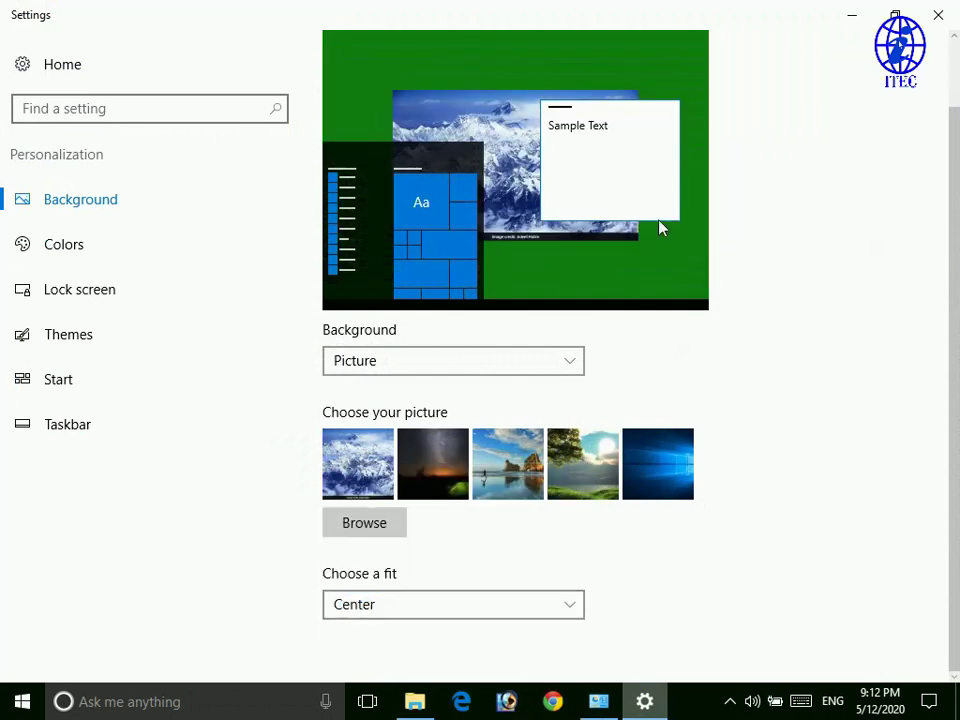
click(848, 13)
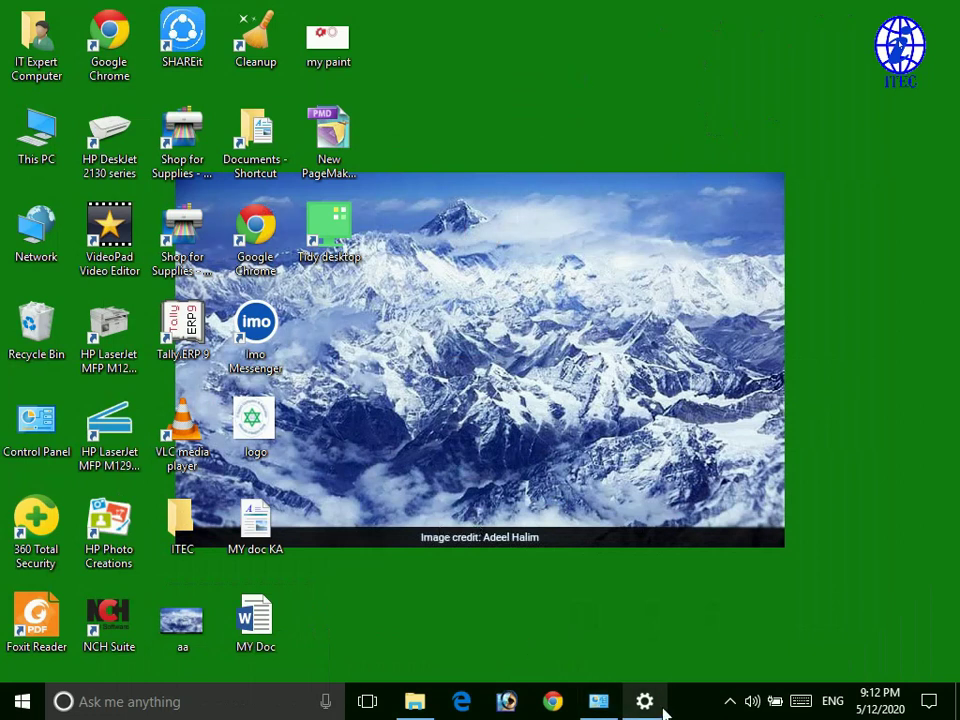
mouse_move(663, 707)
click(664, 649)
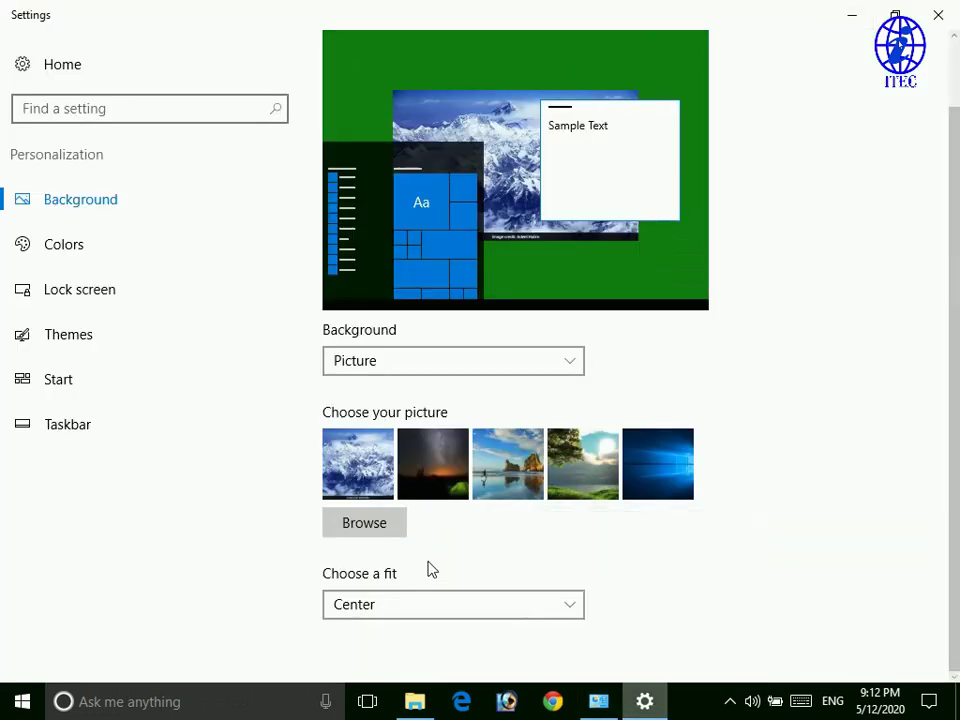
Try the Span and Tile fits for the mountain background picture
click(430, 604)
click(435, 610)
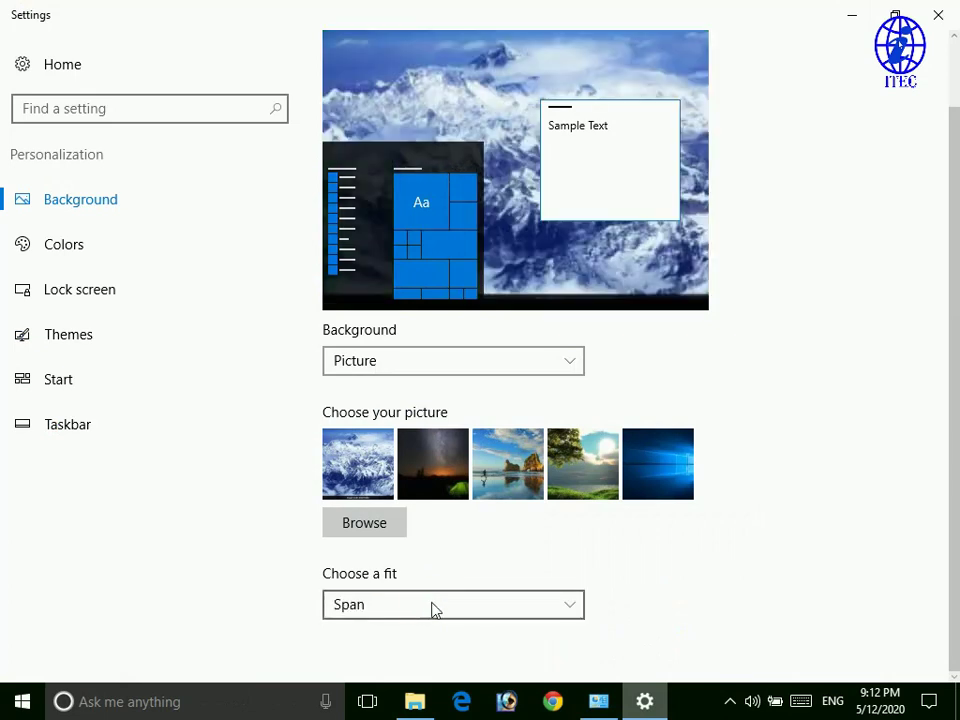
click(435, 610)
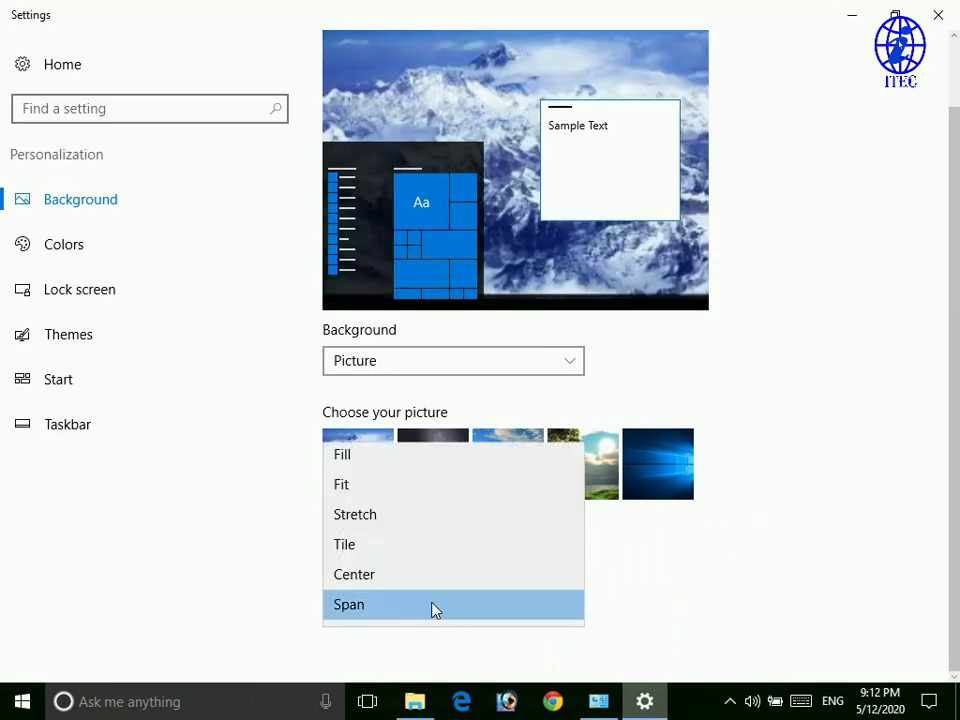
click(384, 550)
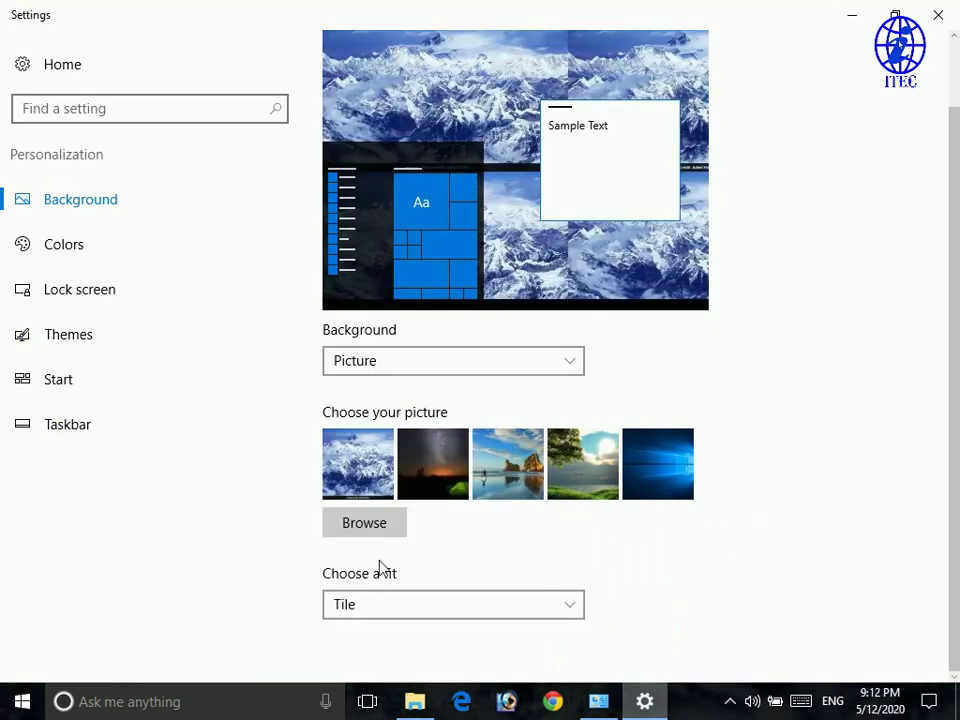
click(373, 610)
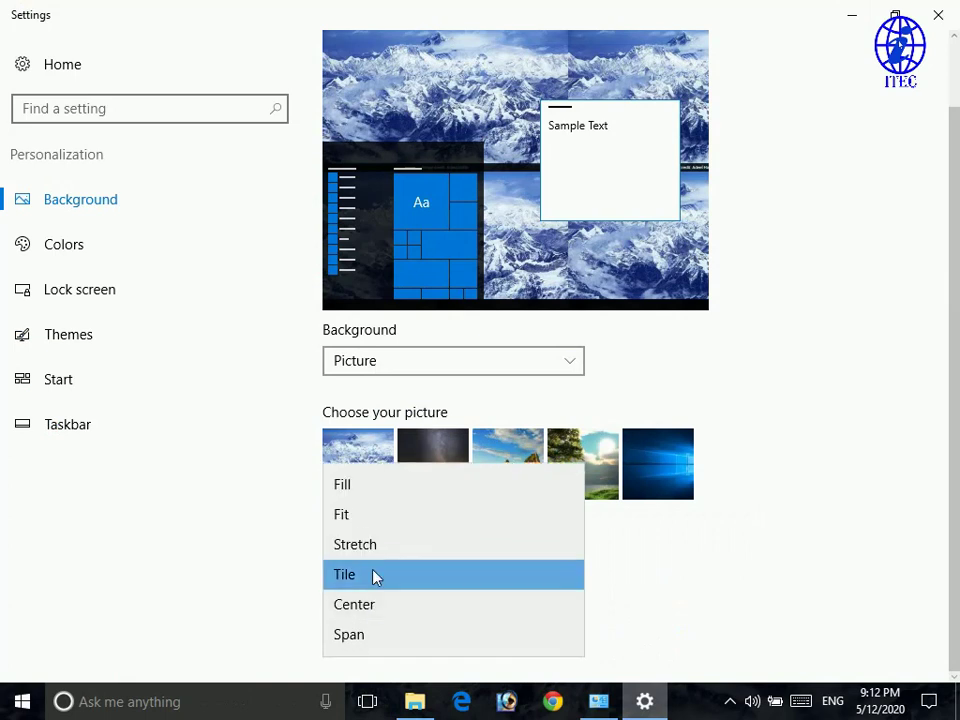
click(376, 577)
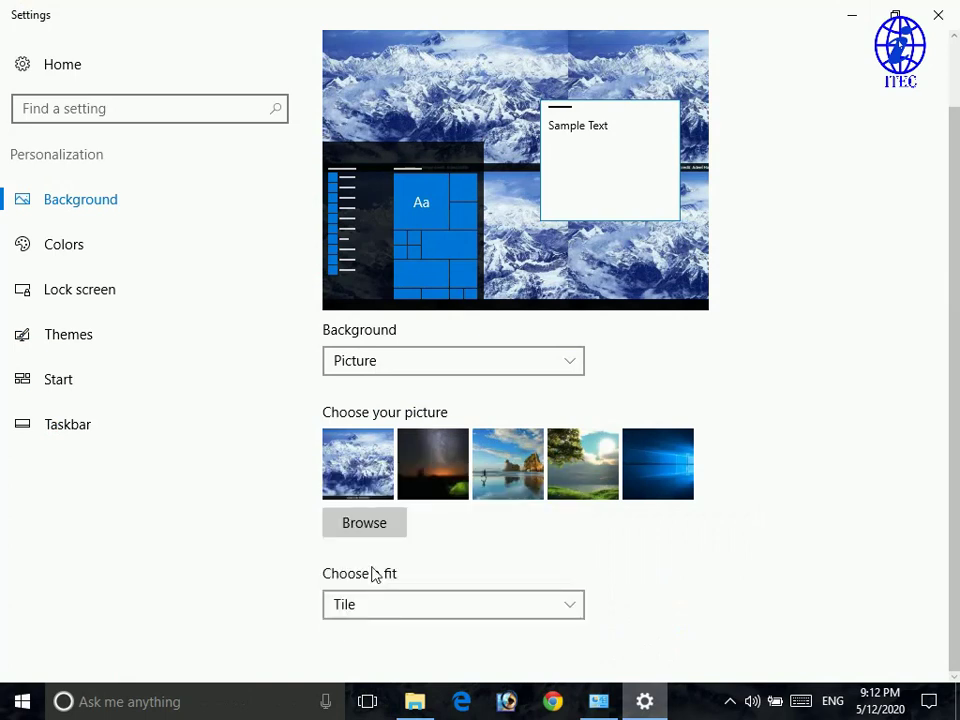
Try the Center and Stretch fits for the background picture, and set the fit to Fit
click(373, 604)
click(381, 605)
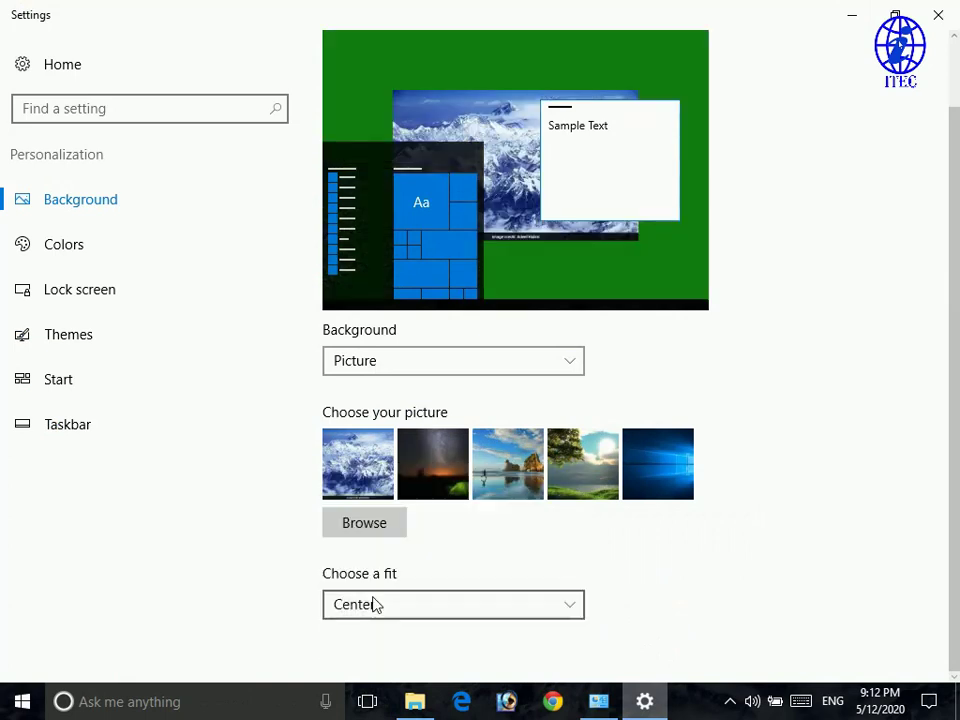
click(375, 607)
click(365, 551)
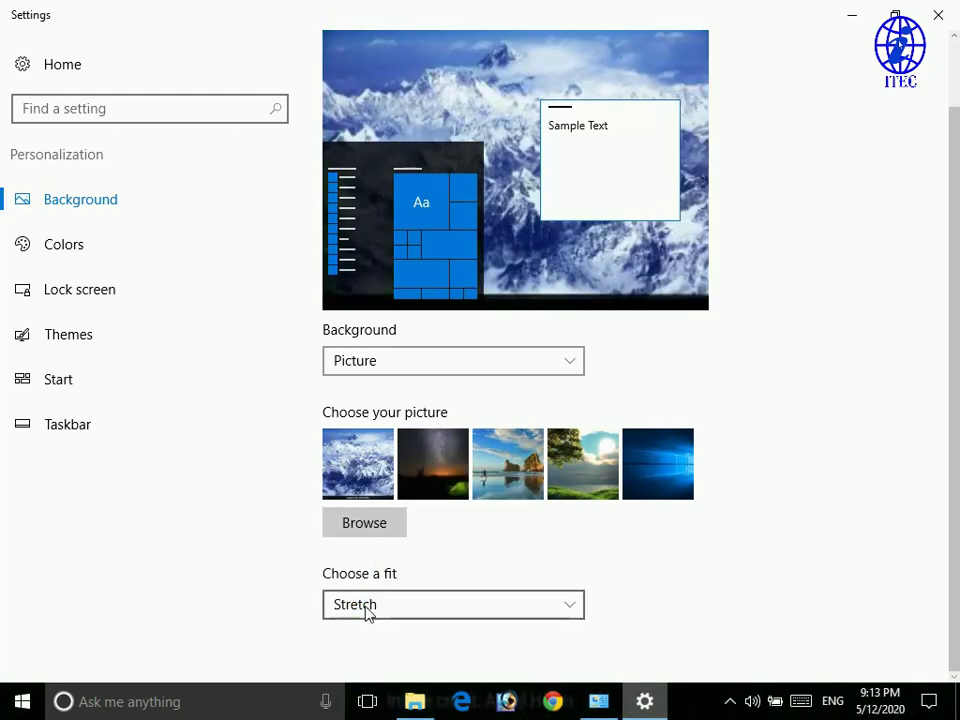
click(364, 606)
click(364, 516)
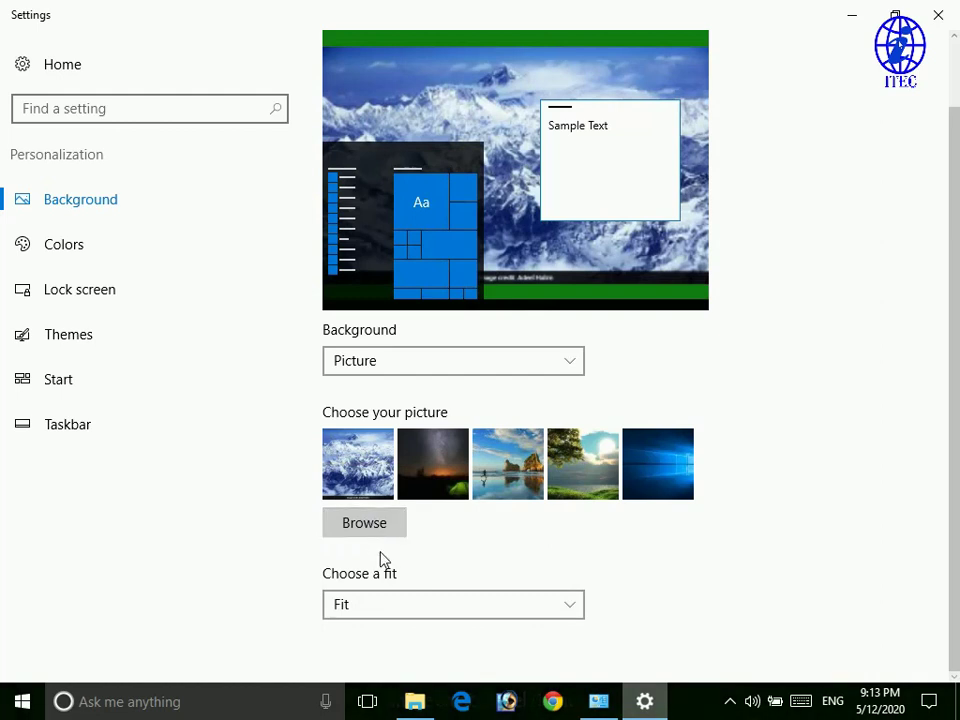
scroll(381, 560, up, 2)
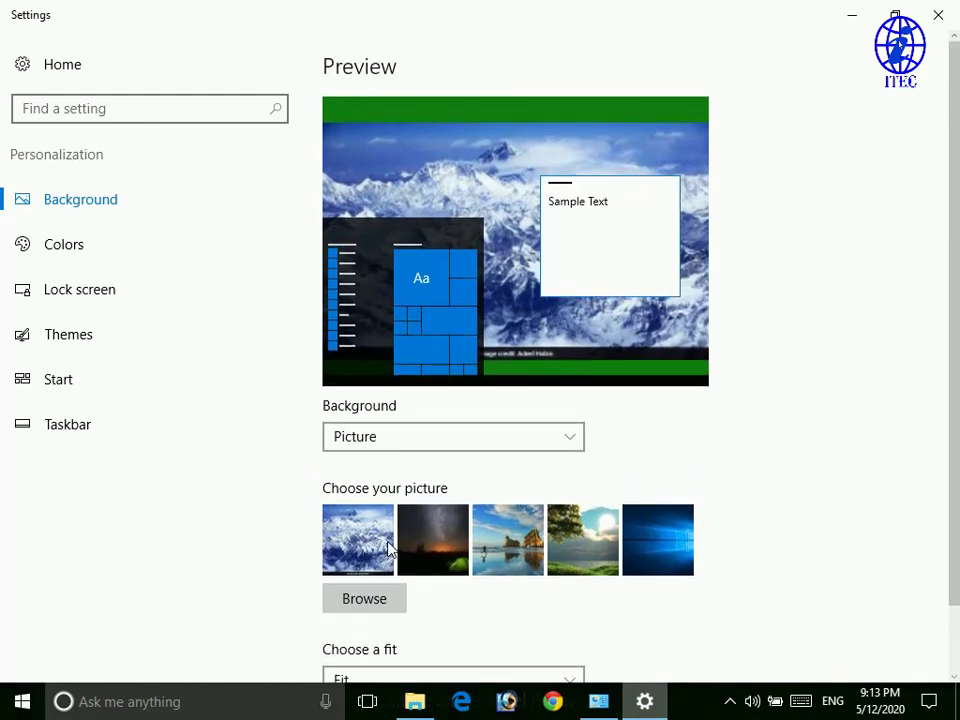
scroll(390, 550, down, 2)
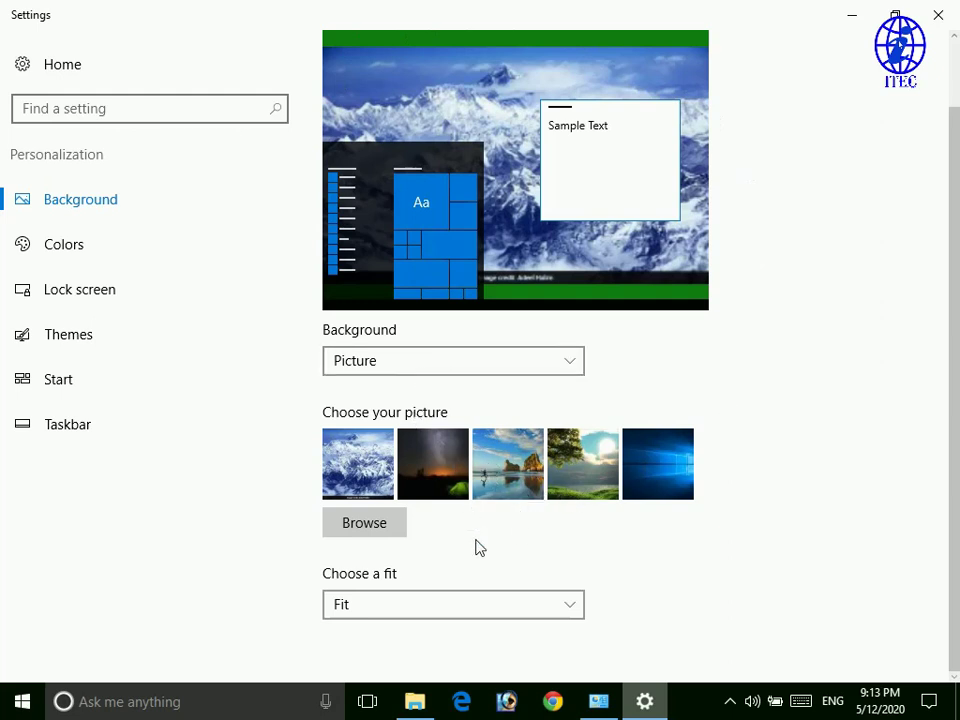
Try yellow, orange and dark teal accent colors in the Colors settings, and set the accent to bright green
scroll(478, 546, up, 1)
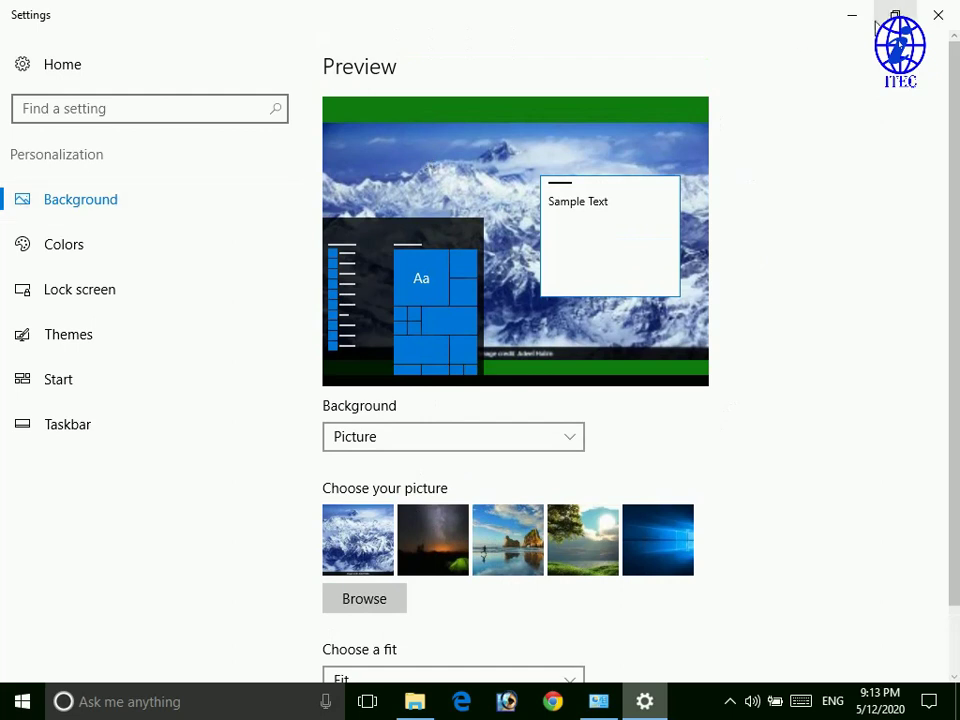
click(83, 250)
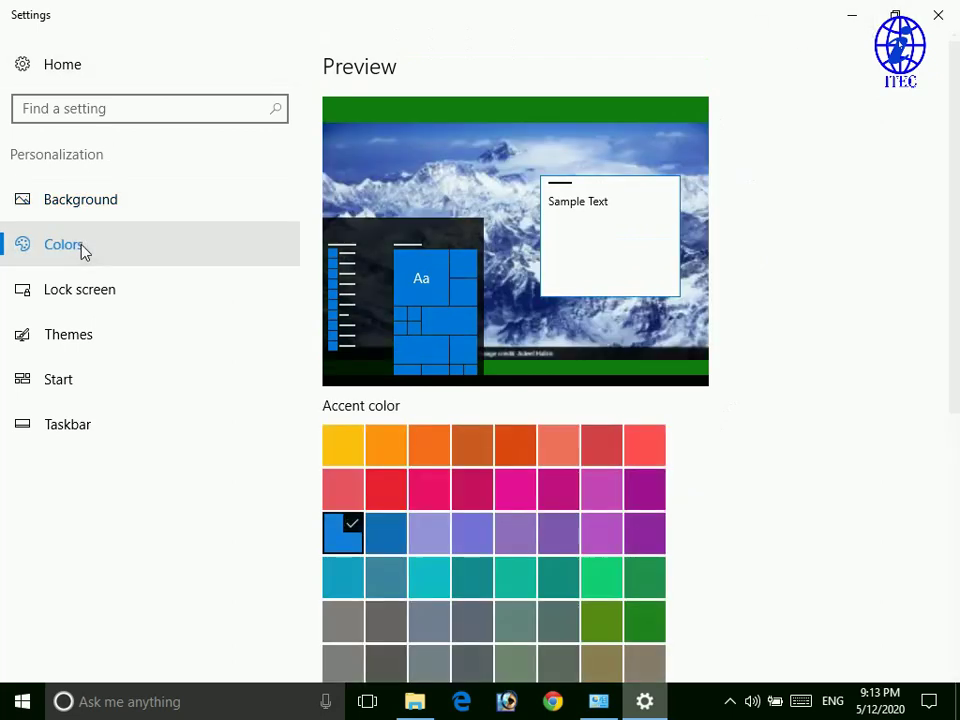
click(353, 441)
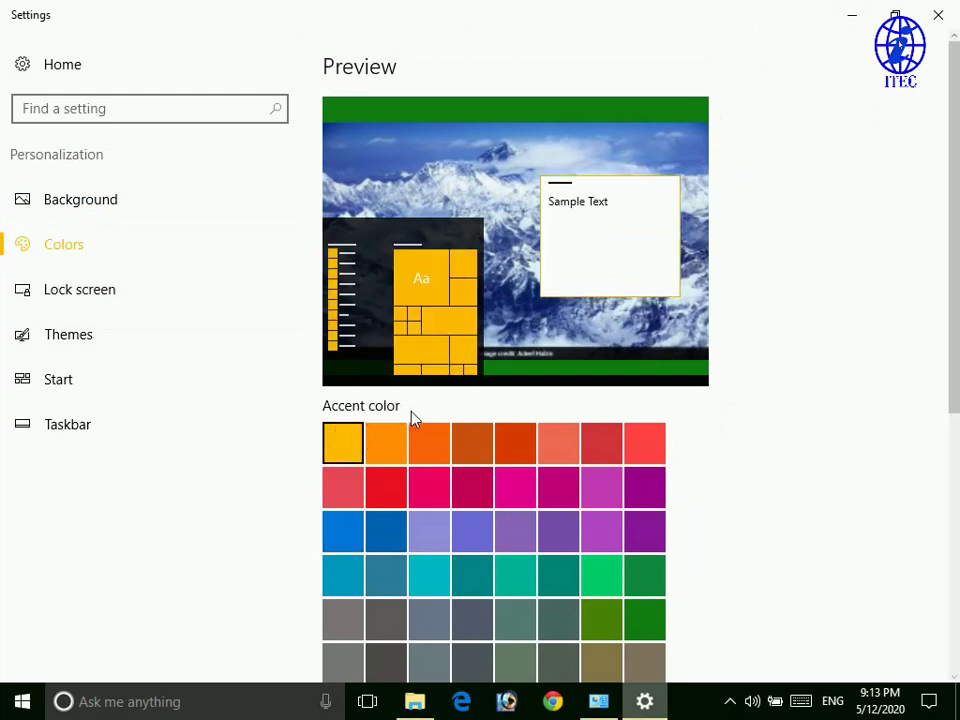
click(386, 436)
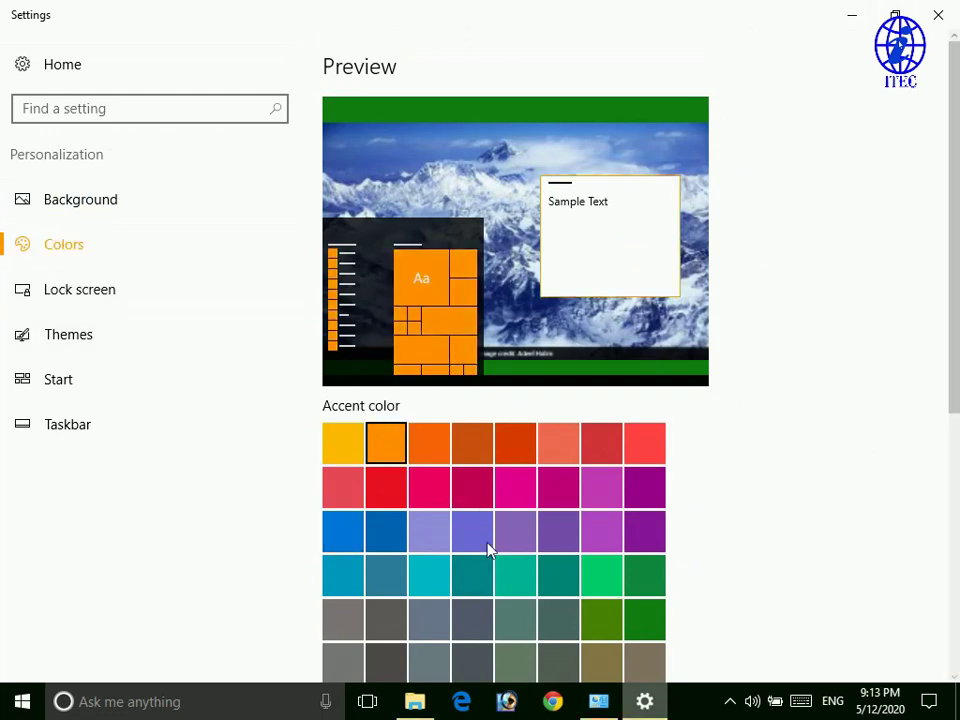
click(556, 583)
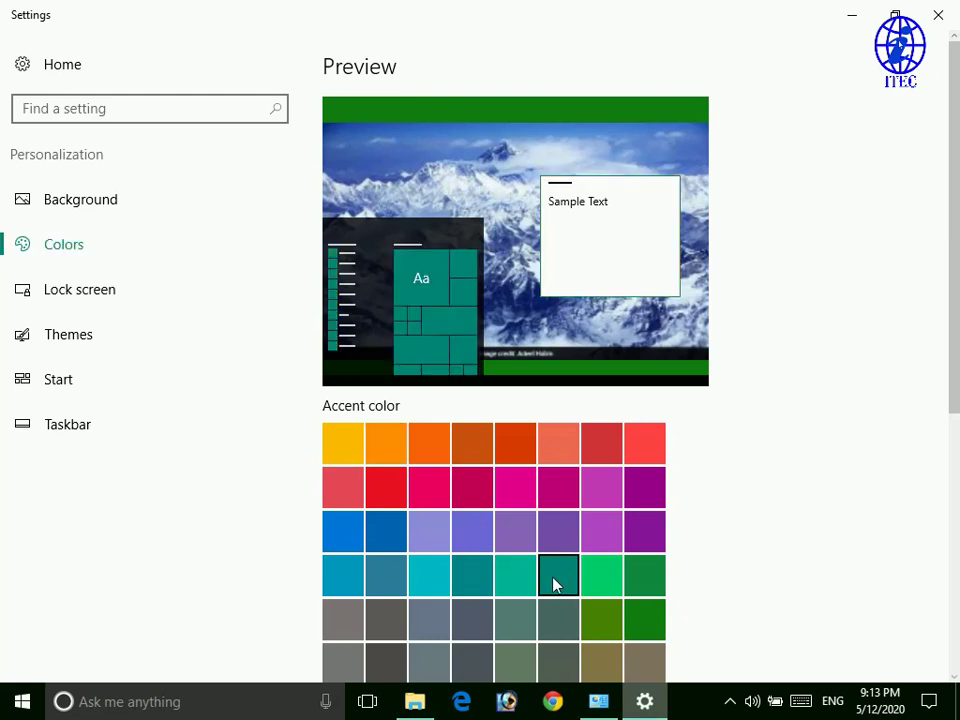
click(596, 566)
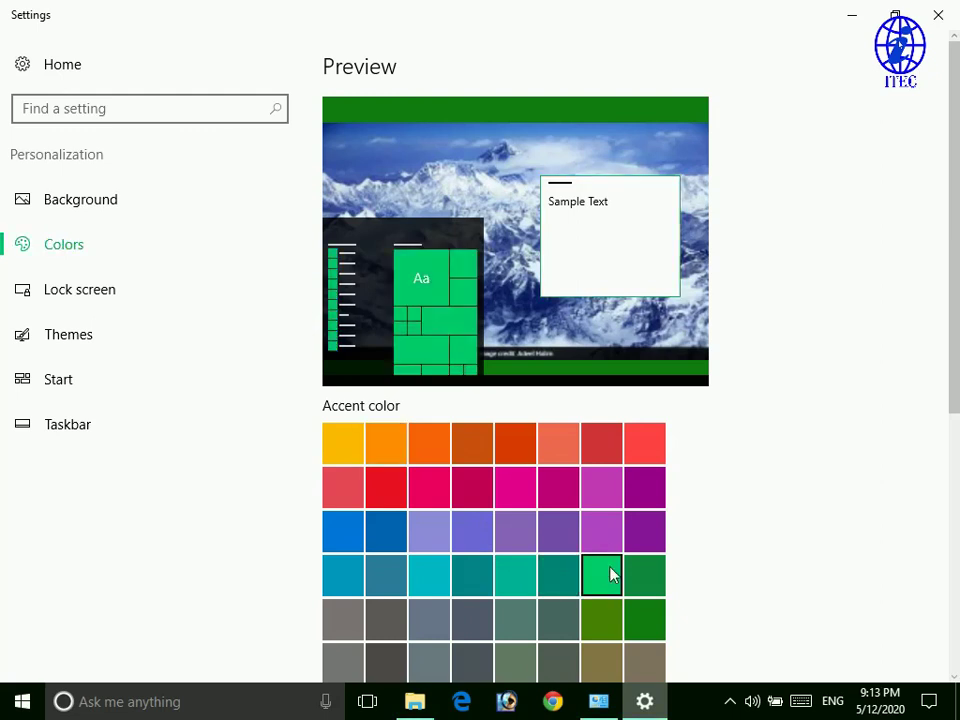
Open the Start menu to view its tiles in the chosen accent color, and close it
click(24, 702)
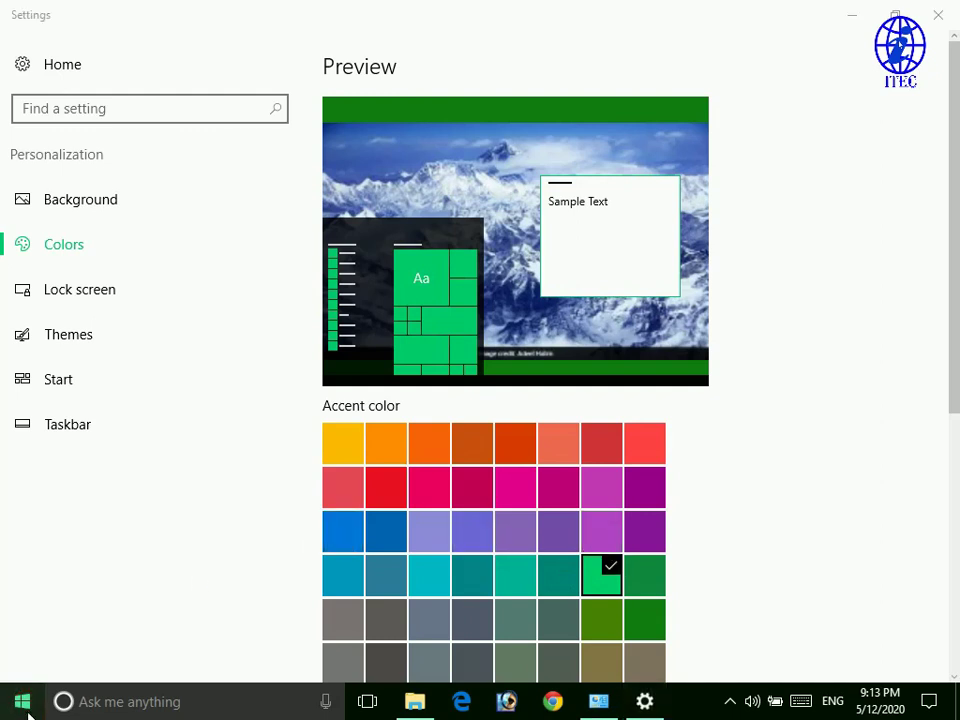
click(18, 698)
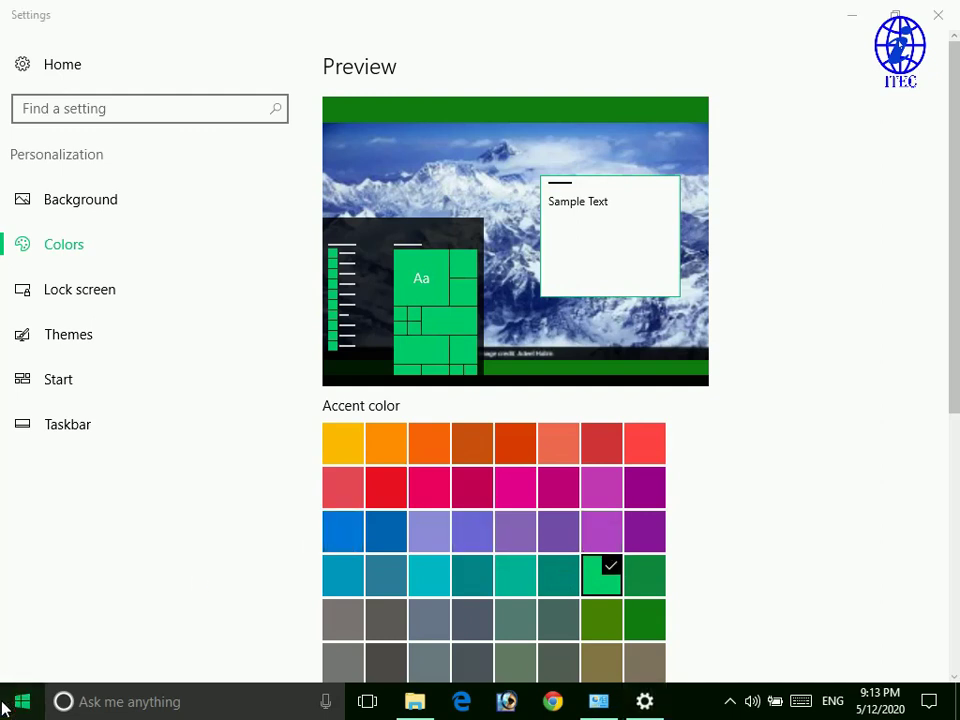
click(3, 706)
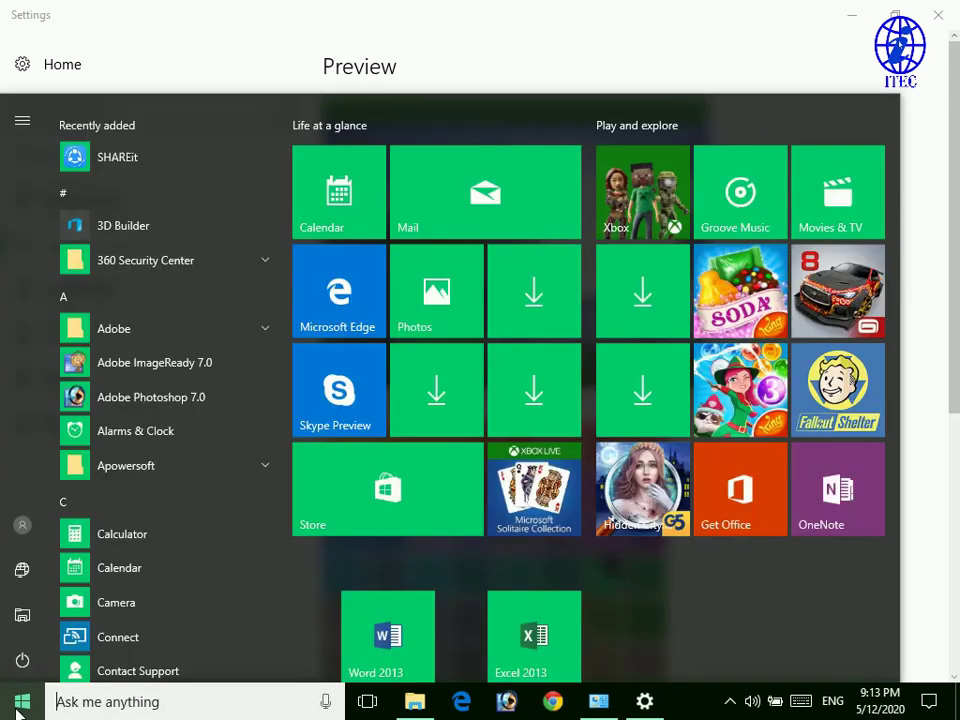
click(18, 706)
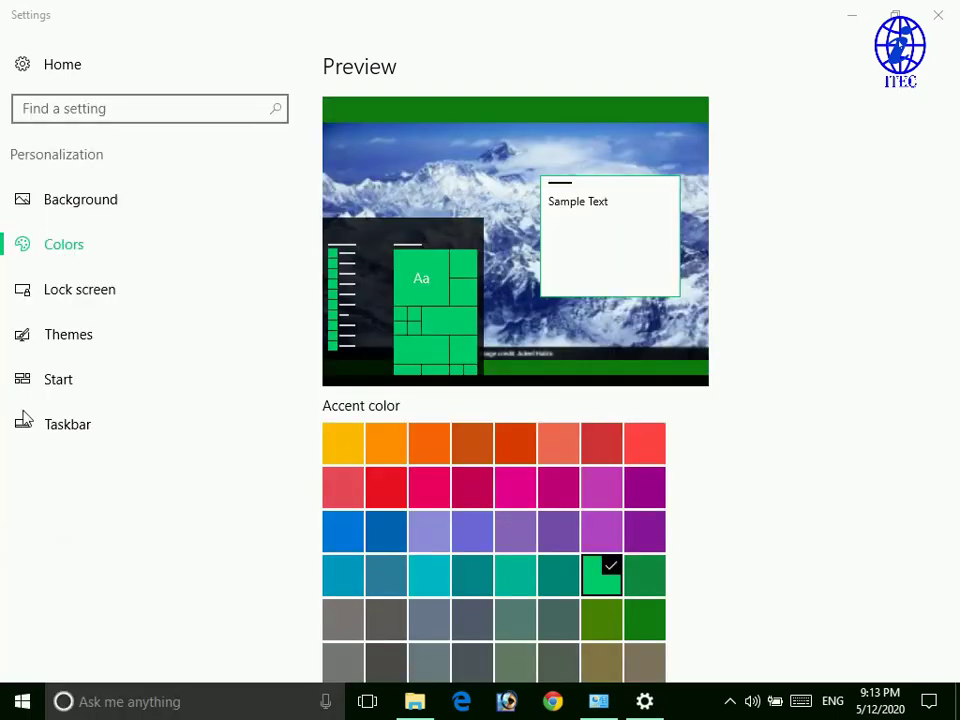
Set the lock screen picture to the blue ice cave image in the Lock screen settings
click(53, 291)
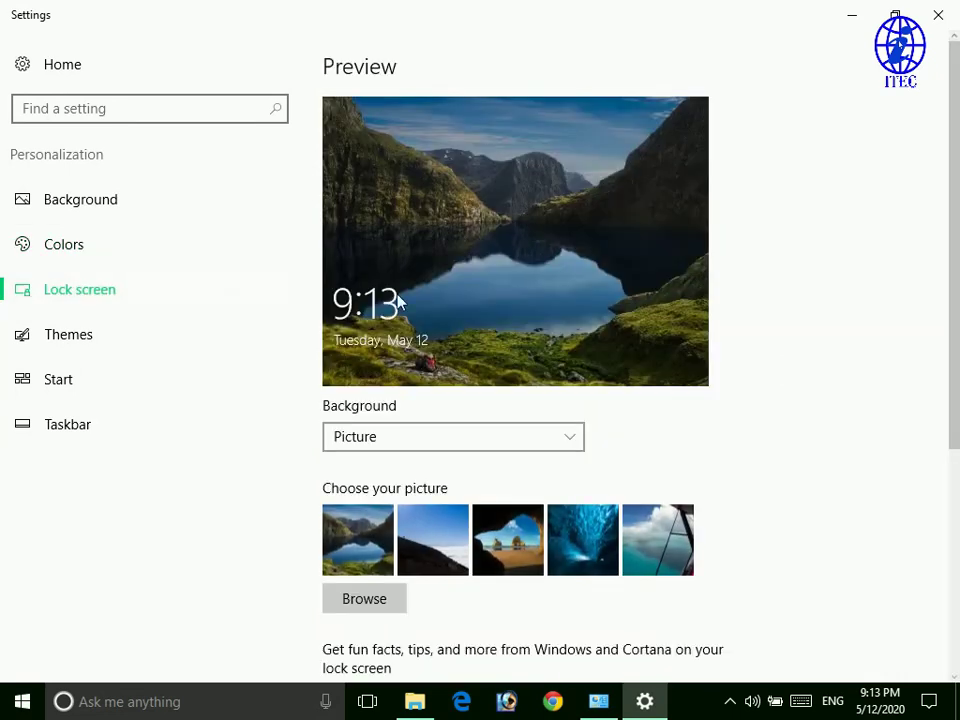
scroll(448, 290, down, 1)
scroll(445, 285, down, 3)
scroll(435, 281, up, 4)
scroll(491, 336, down, 2)
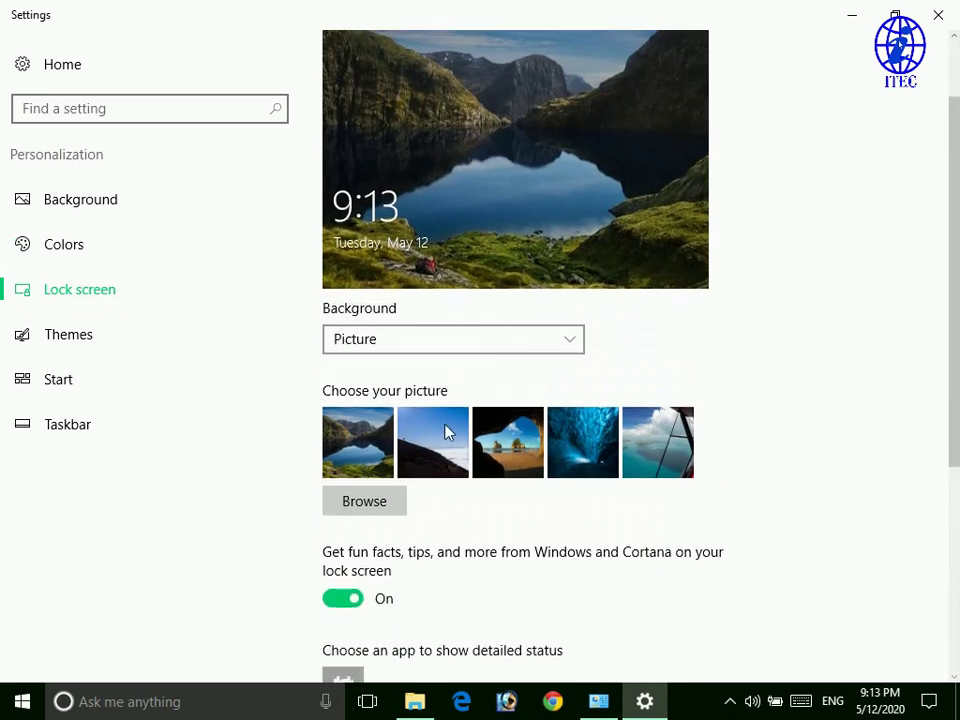
click(575, 444)
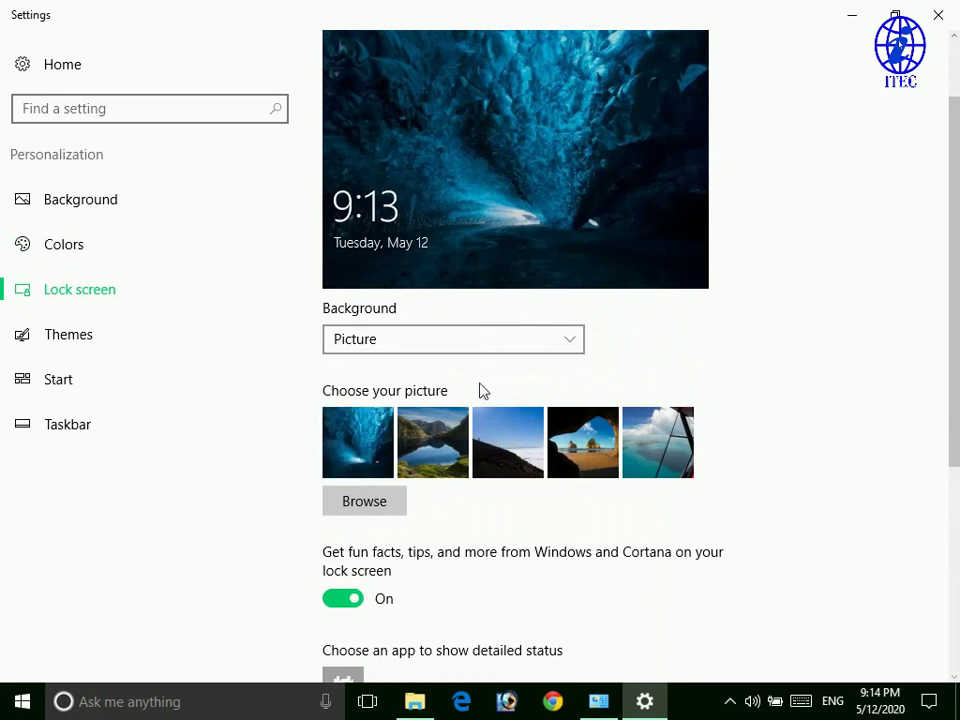
Examine the remaining lock screen options and the available background types, keeping Picture
scroll(484, 395, down, 6)
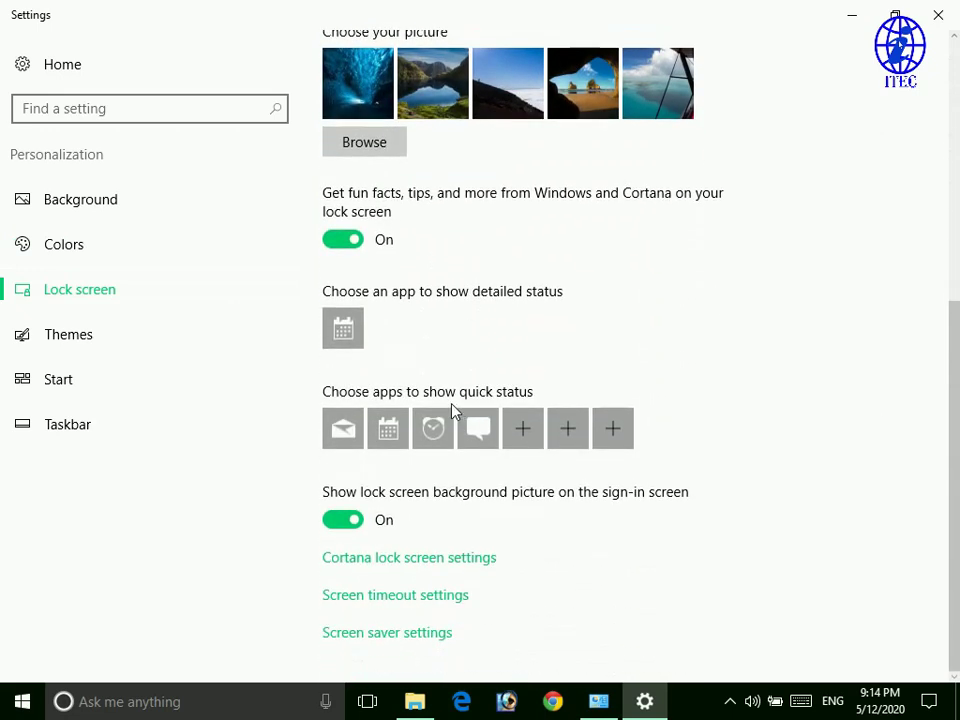
scroll(447, 396, up, 8)
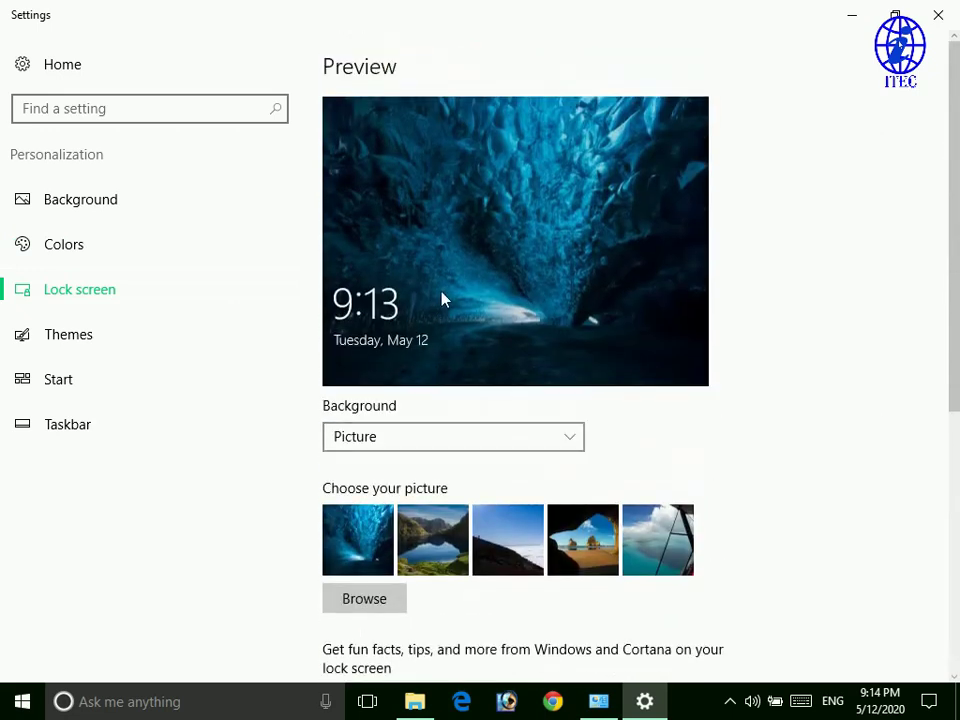
scroll(470, 424, down, 2)
click(473, 340)
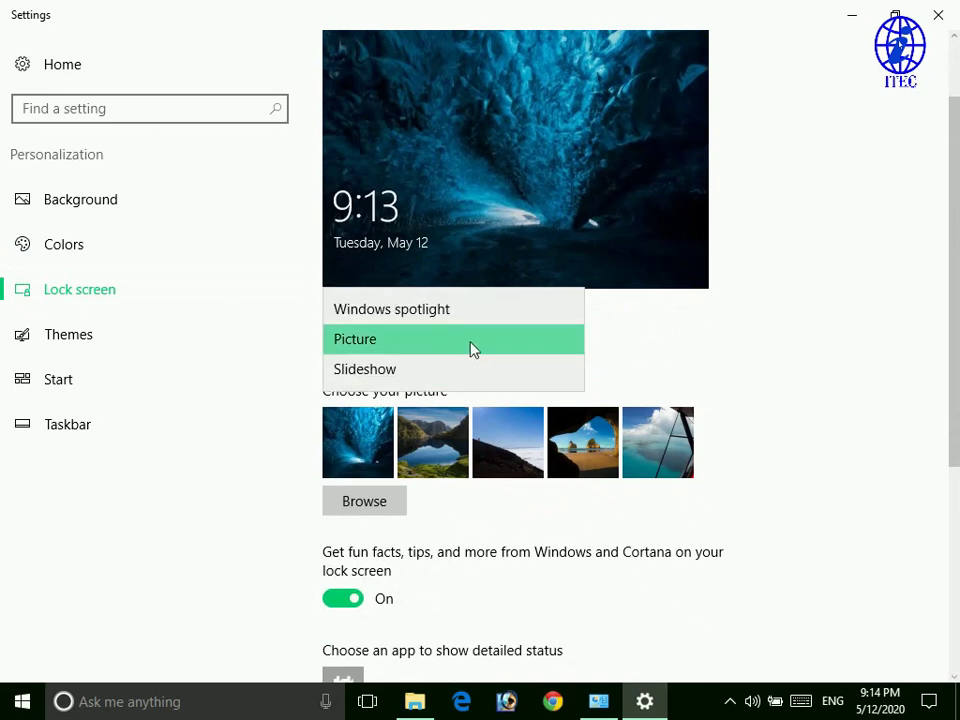
click(470, 337)
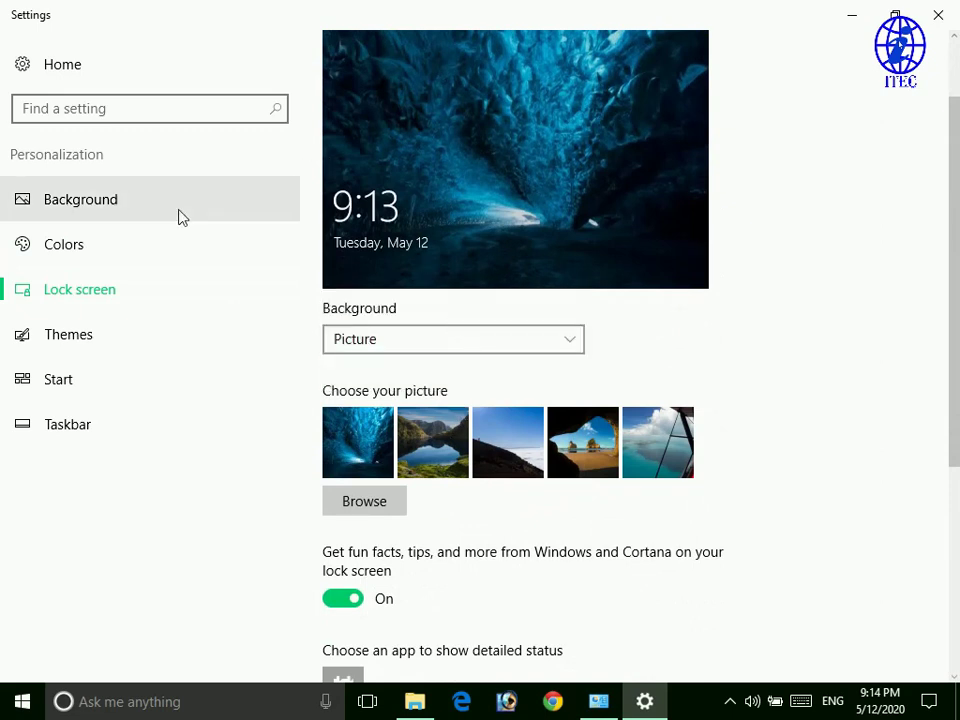
Close Settings and bring up the Control Panel's Personalization window
click(922, 12)
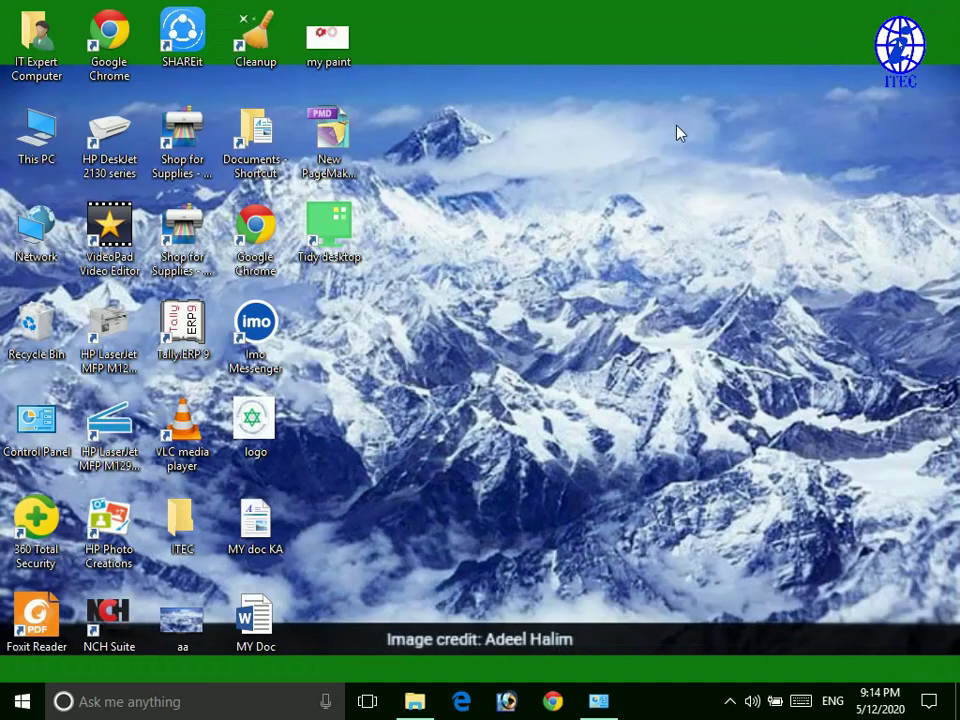
mouse_move(598, 701)
click(606, 555)
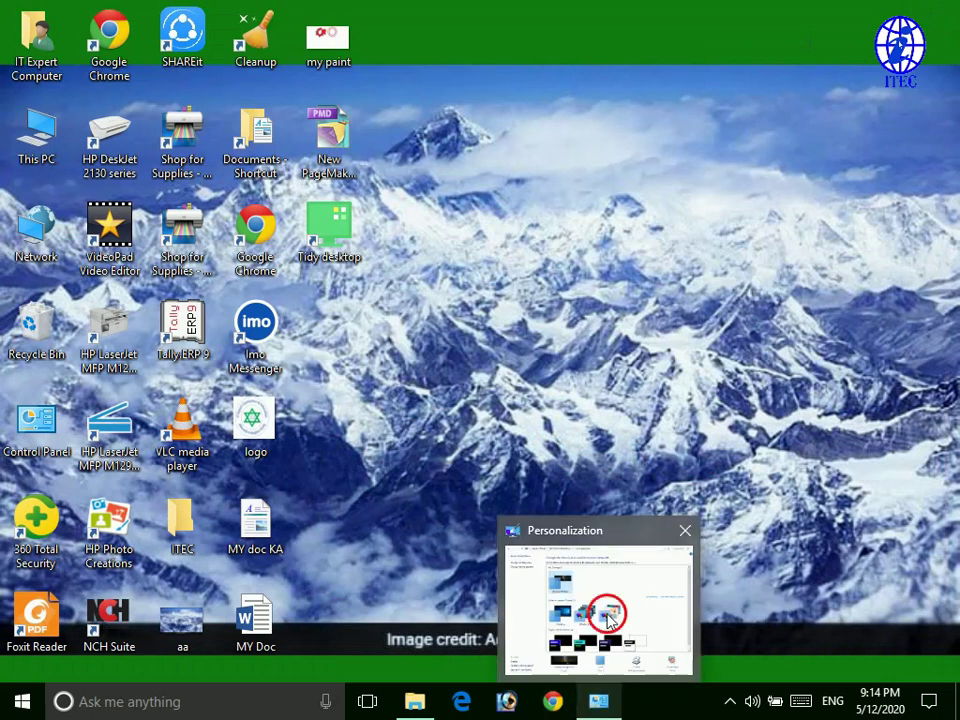
scroll(469, 388, down, 1)
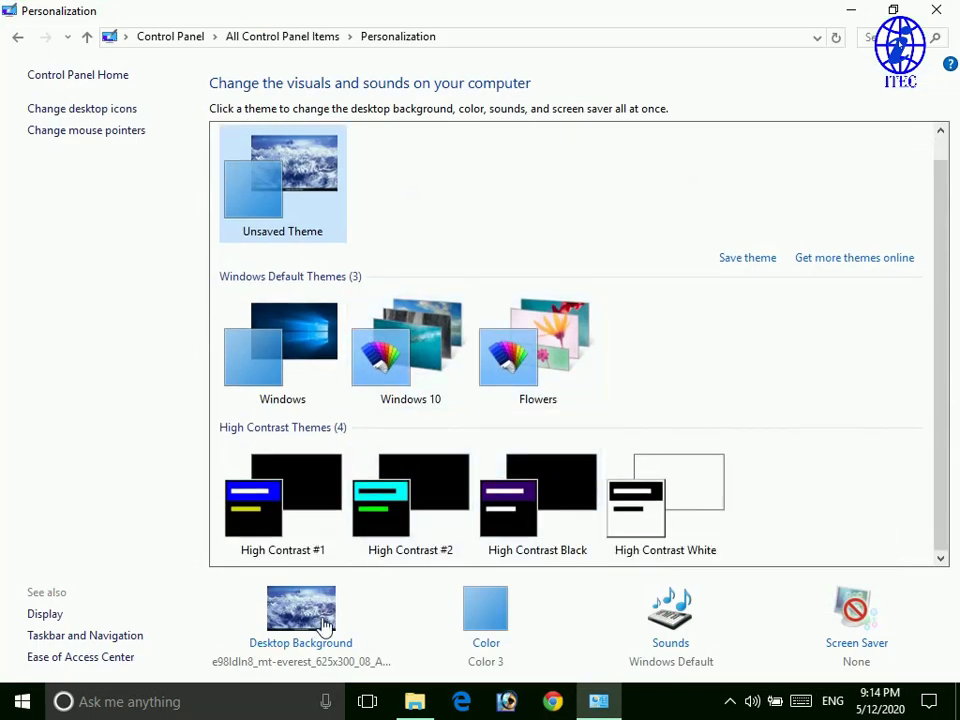
Open the desktop background settings, examine the picture and fit options, and close Settings
click(306, 640)
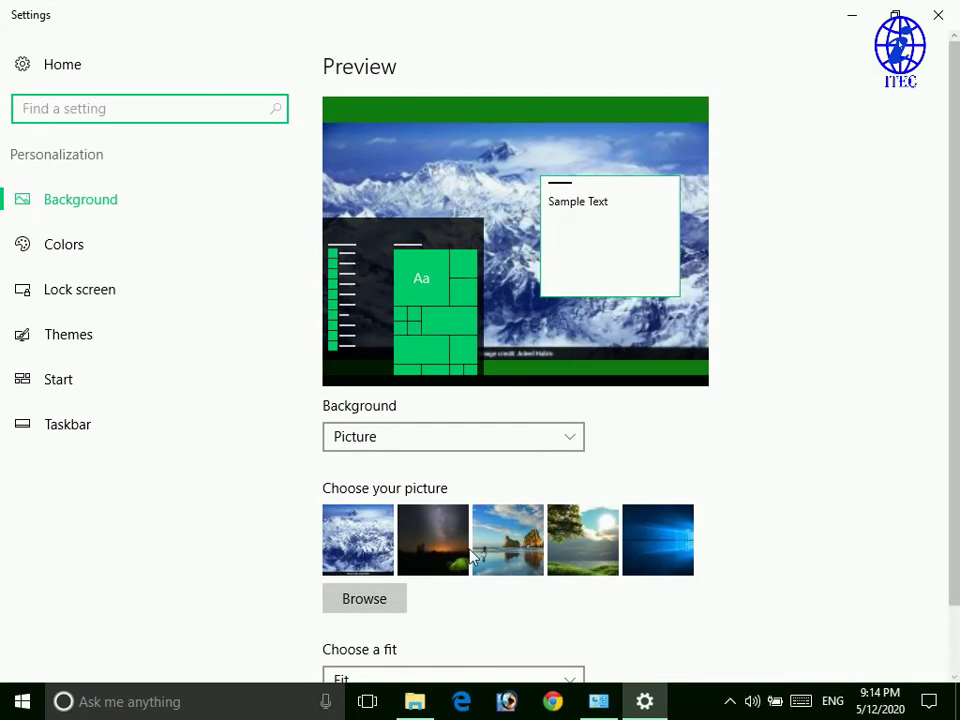
scroll(485, 505, down, 2)
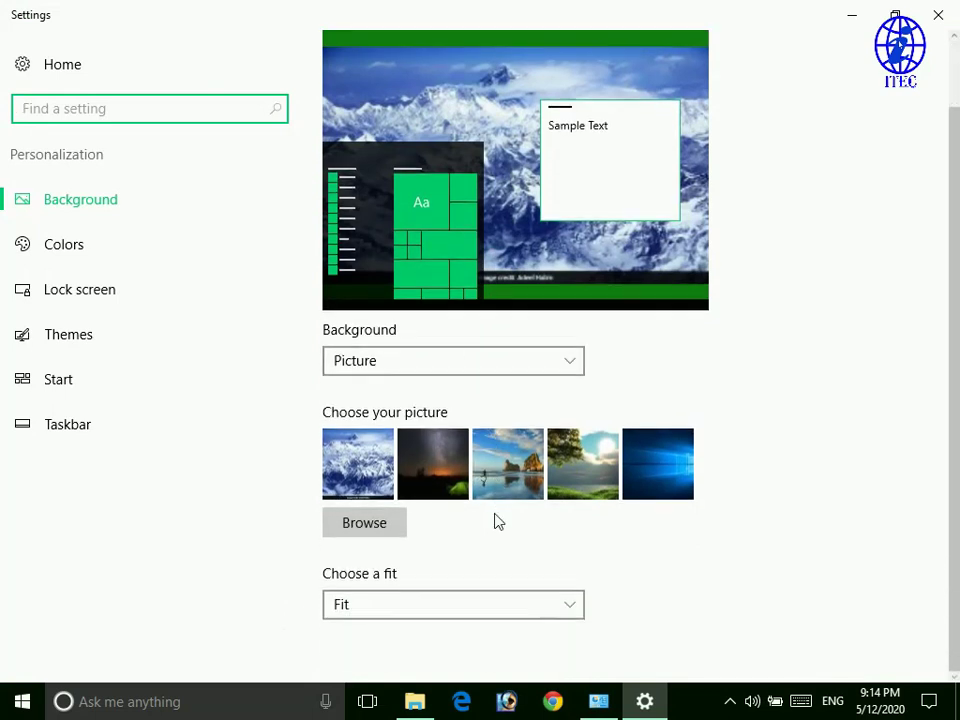
scroll(489, 535, up, 2)
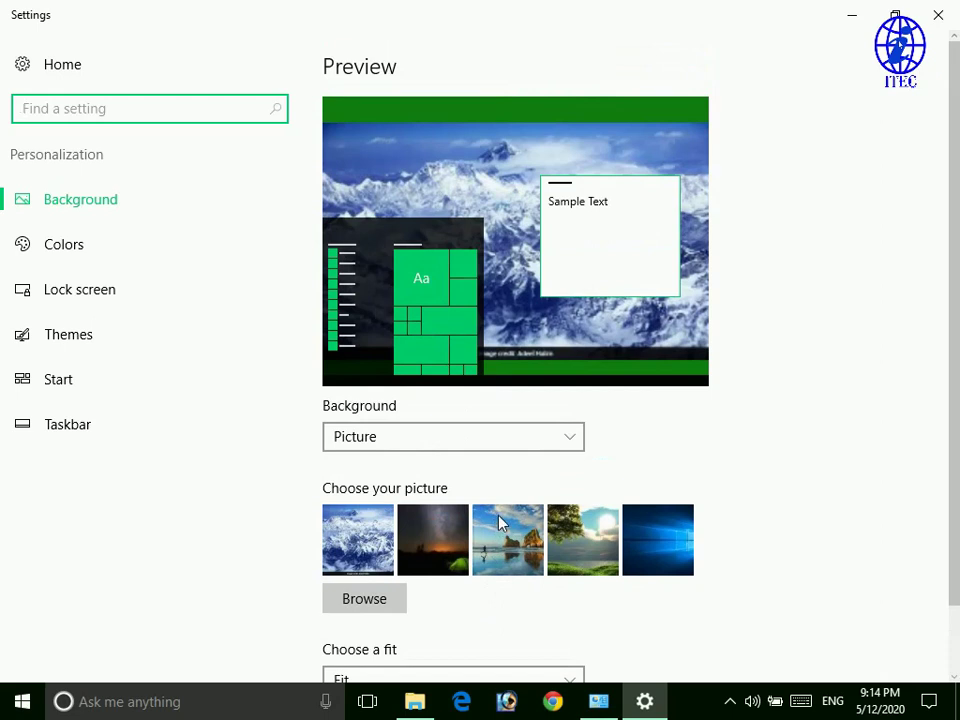
scroll(508, 520, down, 1)
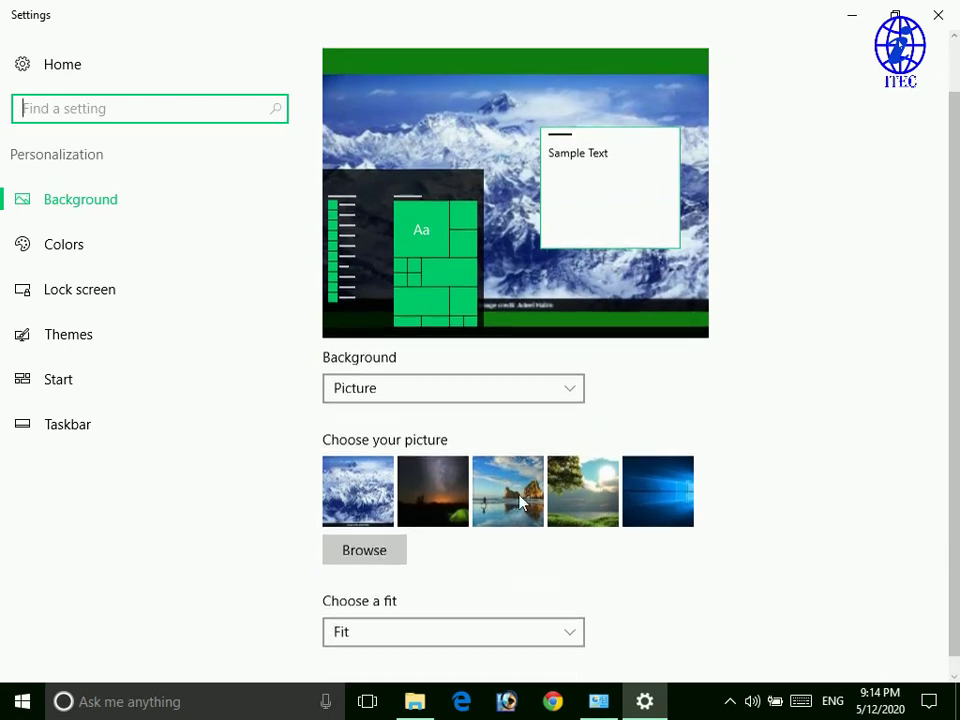
scroll(945, 210, up, 1)
click(938, 15)
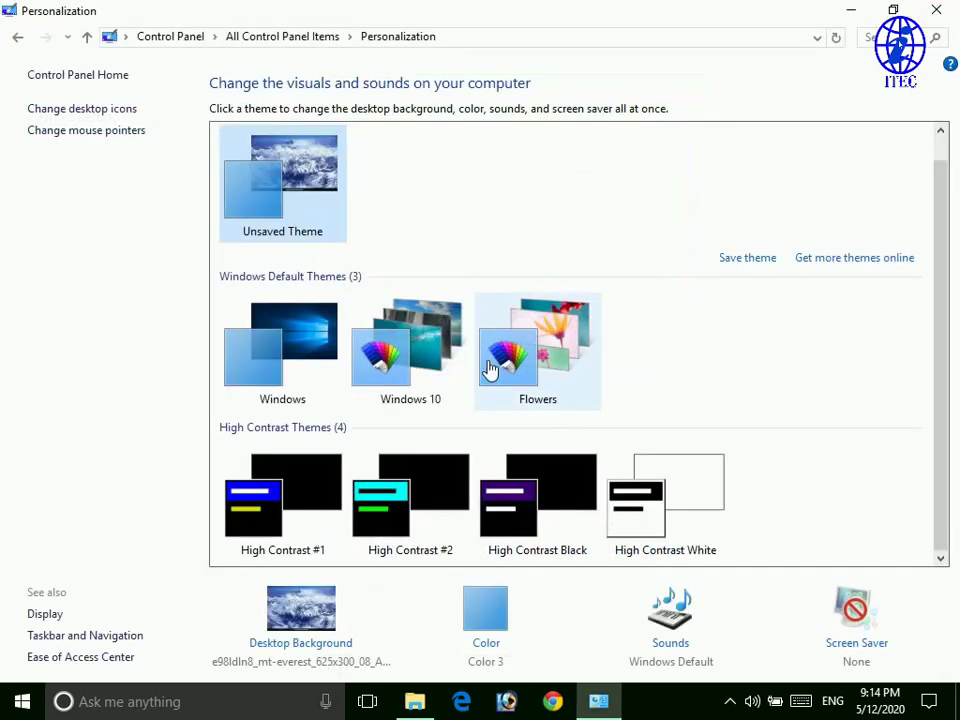
Apply the Windows 10 theme, open its desktop background settings, and examine the slideshow options
click(450, 373)
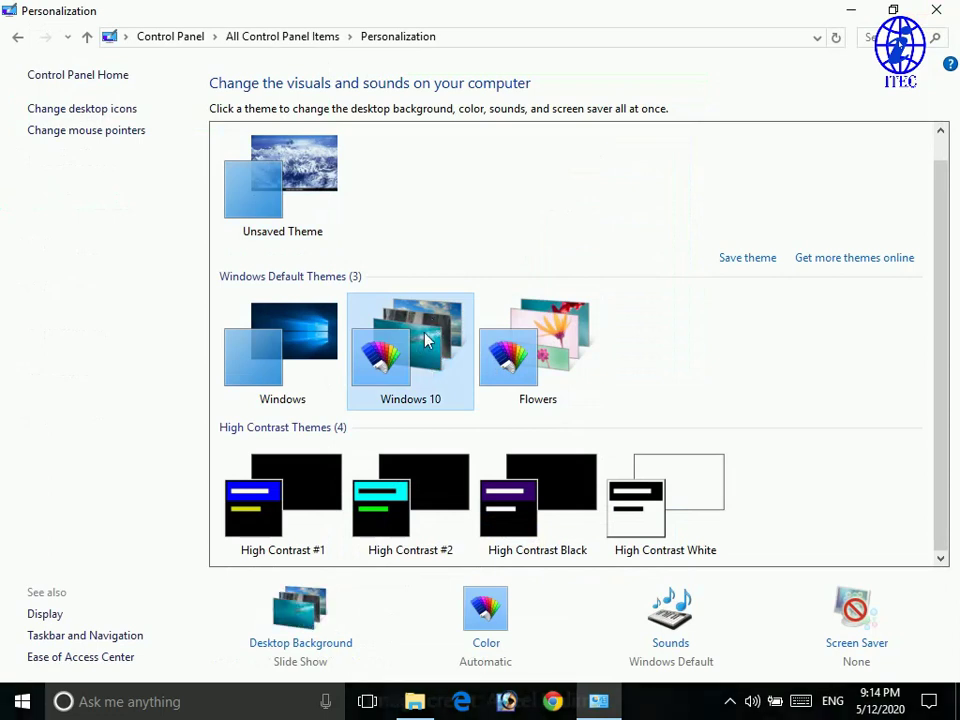
click(292, 644)
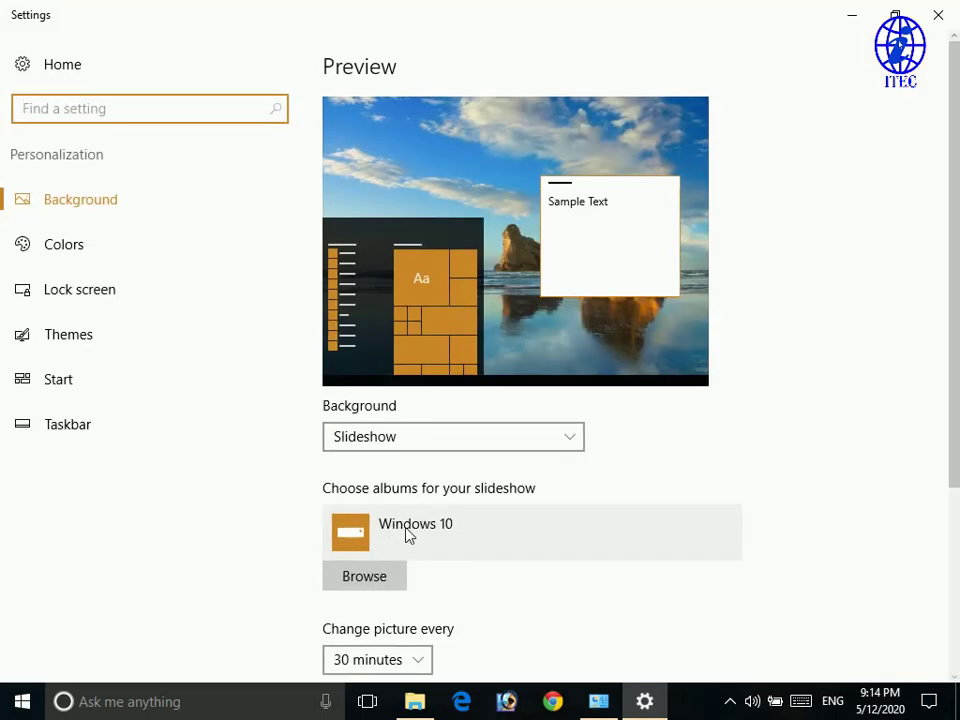
scroll(420, 543, down, 2)
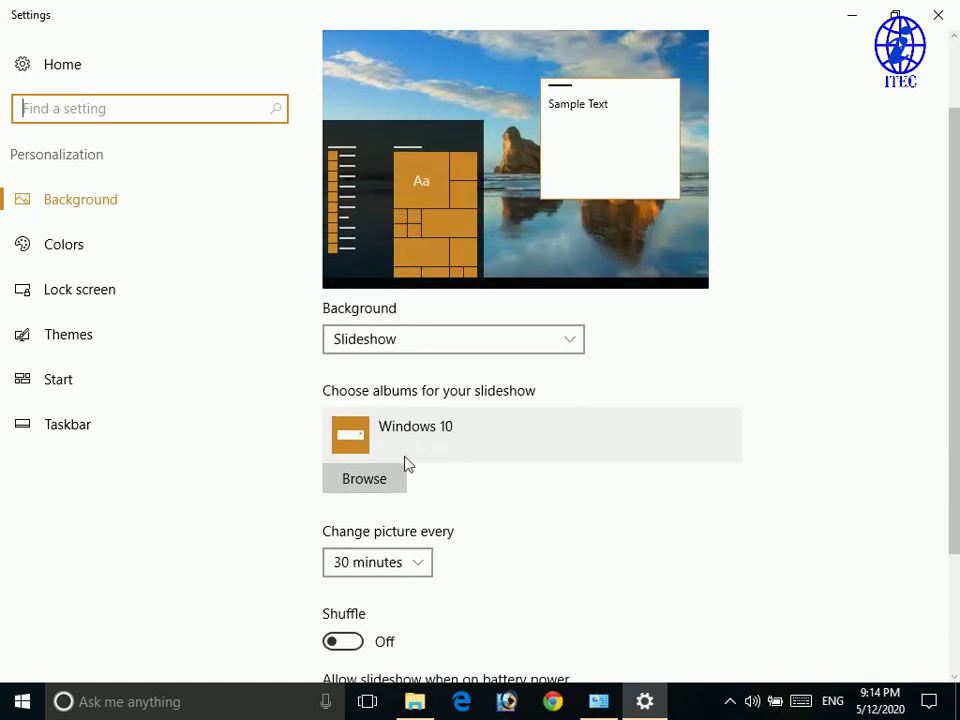
scroll(397, 449, down, 2)
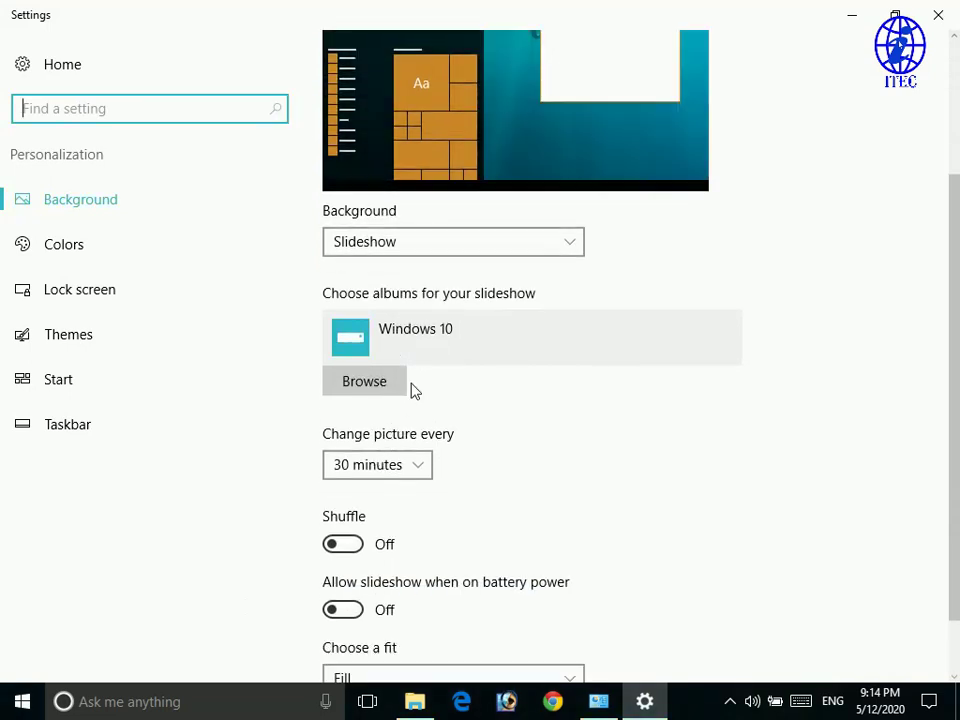
scroll(447, 409, down, 1)
scroll(447, 409, up, 5)
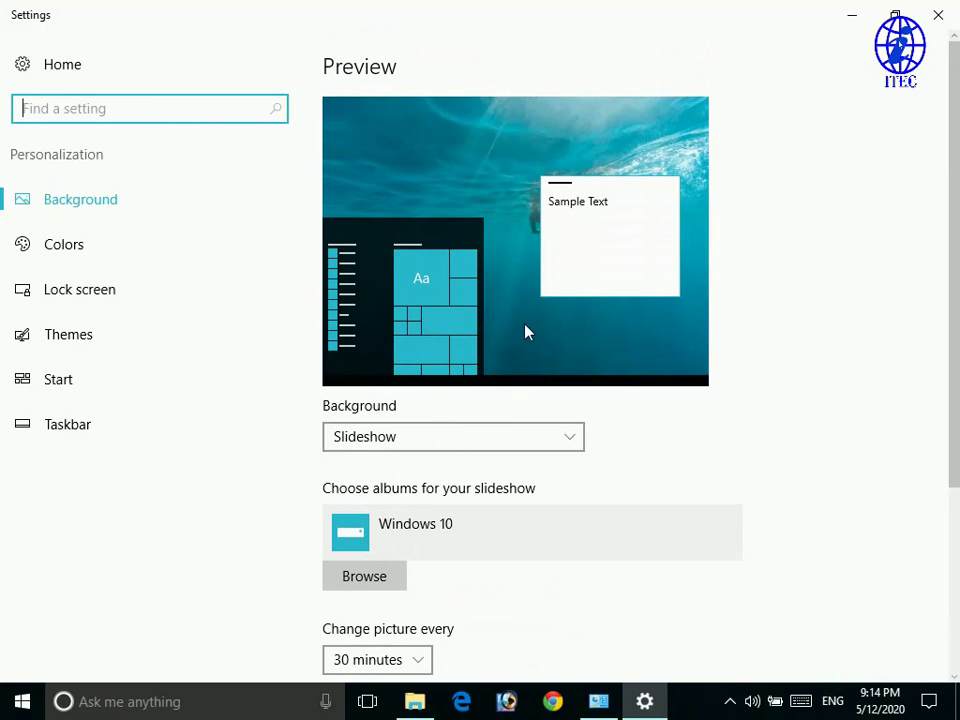
Set the background slideshow to change the picture every 1 minute
scroll(450, 465, down, 2)
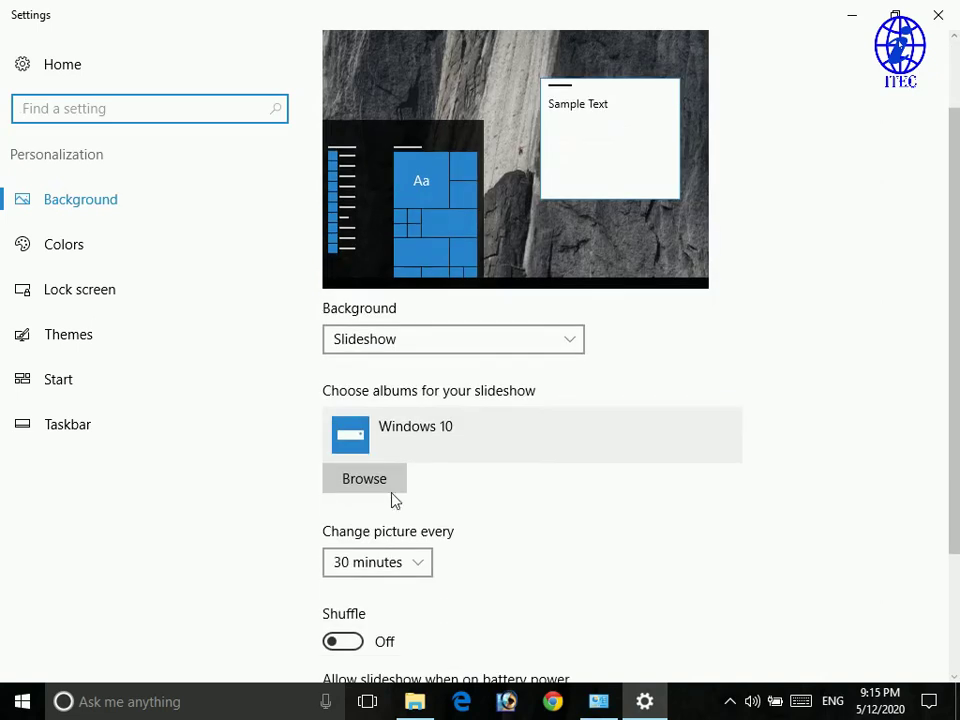
scroll(490, 310, down, 2)
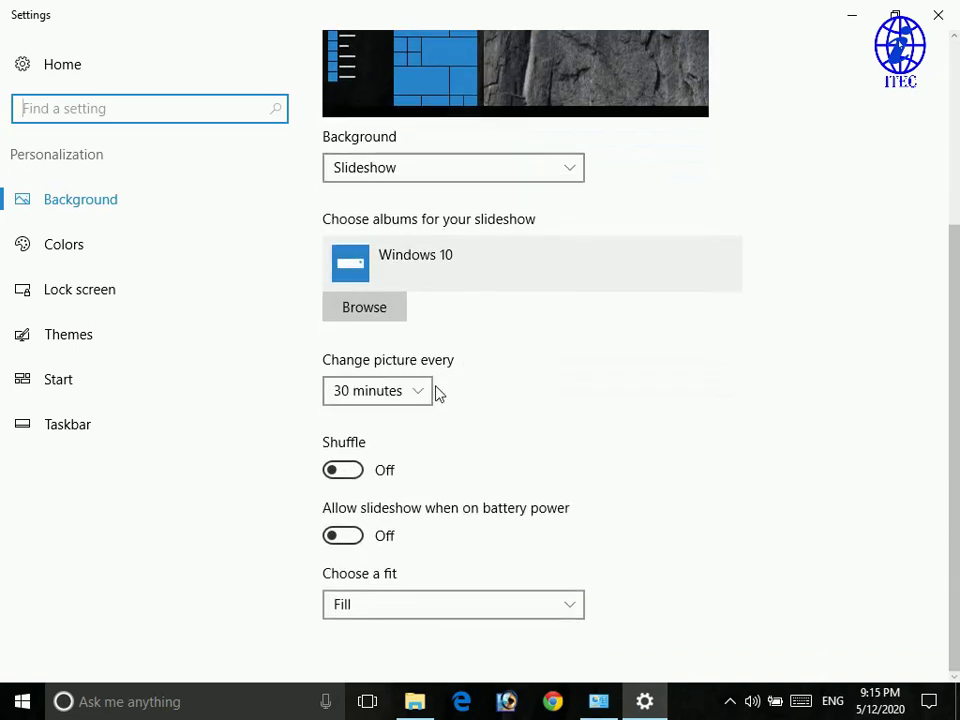
click(385, 398)
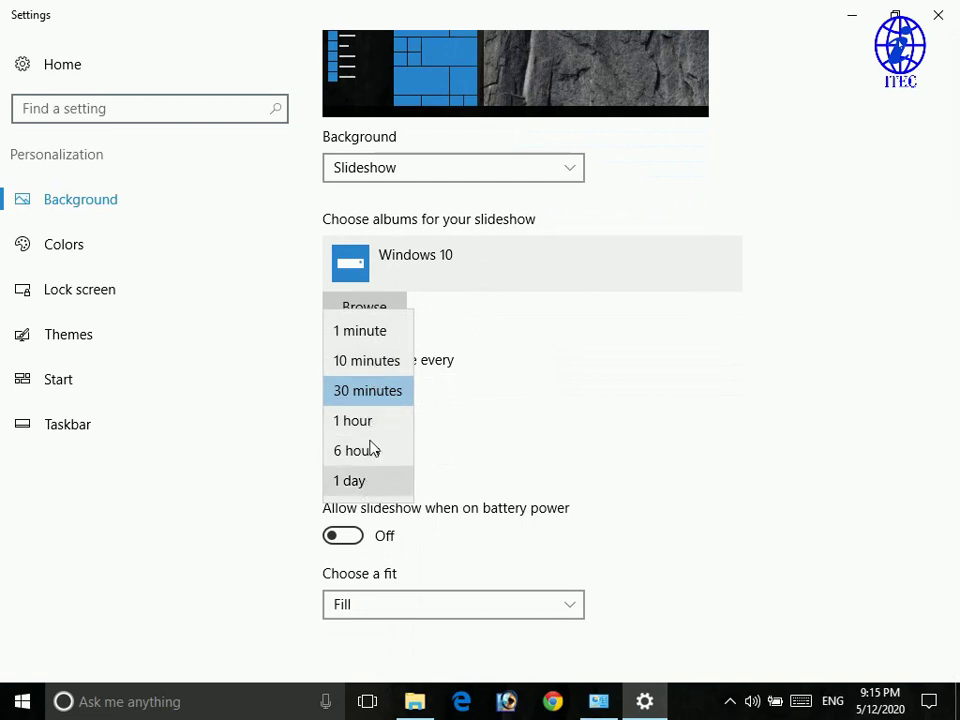
click(383, 330)
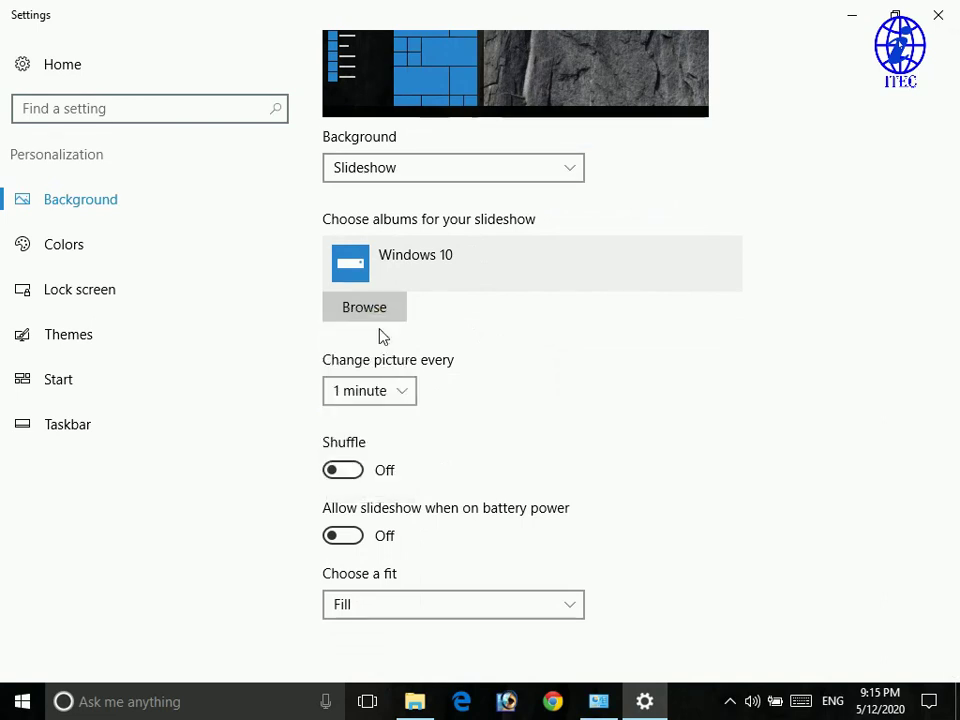
scroll(454, 336, up, 5)
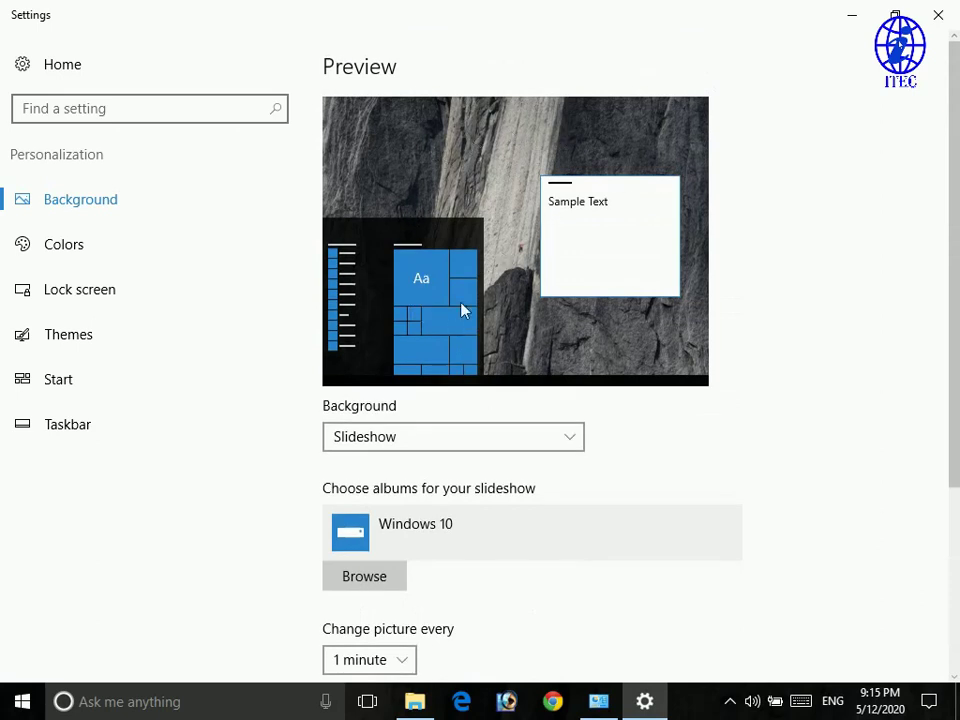
Review the background slideshow's interval, shuffle, battery power and fit options, and close Settings
scroll(480, 400, down, 5)
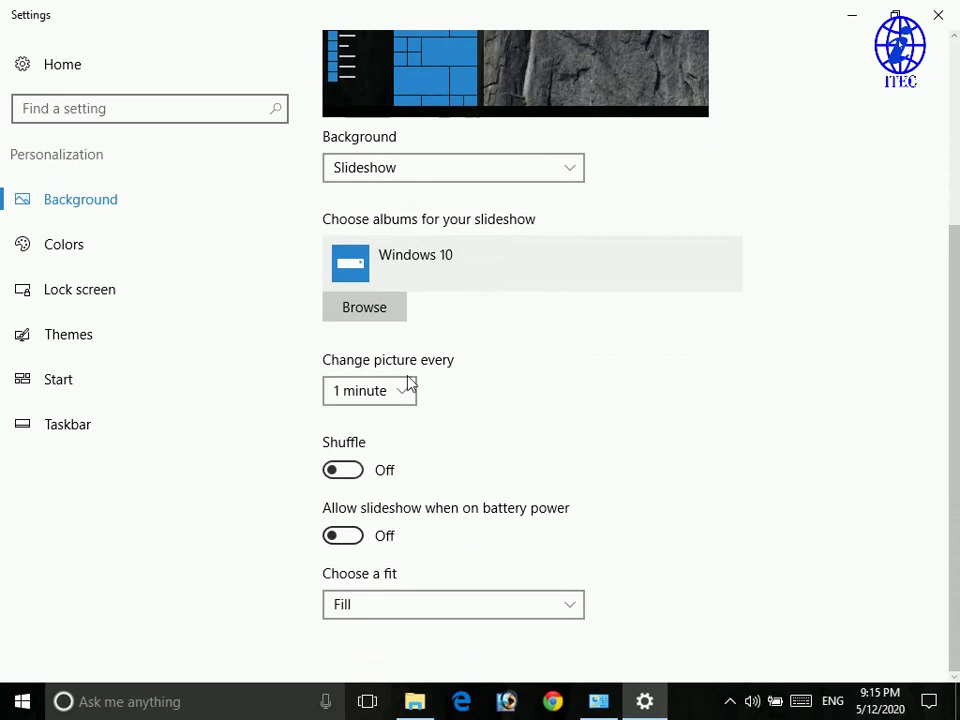
scroll(398, 320, up, 2)
scroll(398, 336, up, 3)
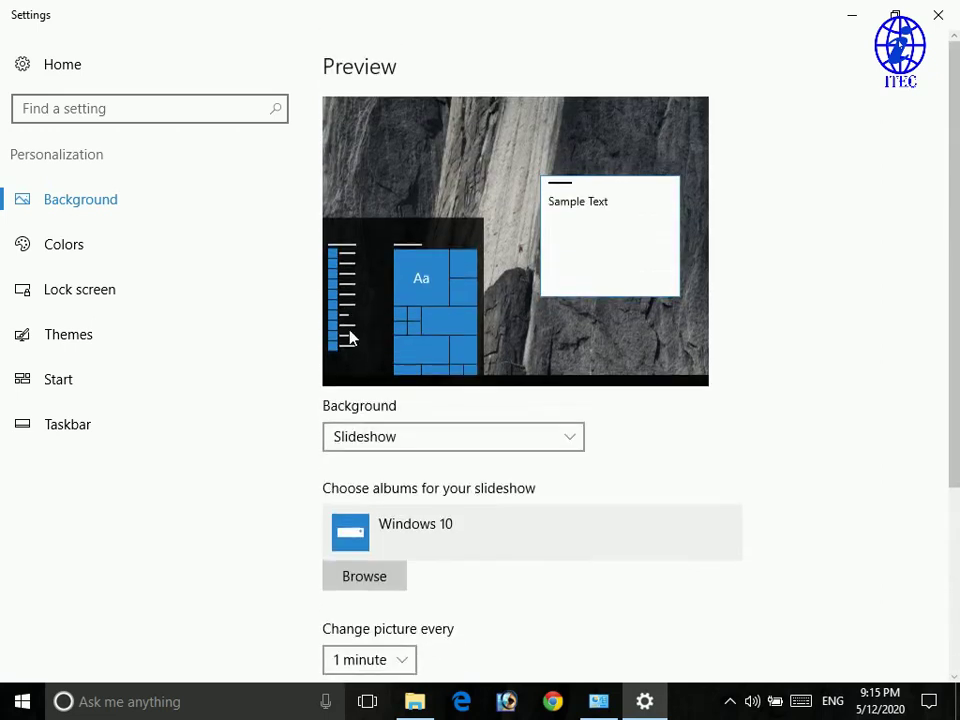
scroll(493, 350, down, 5)
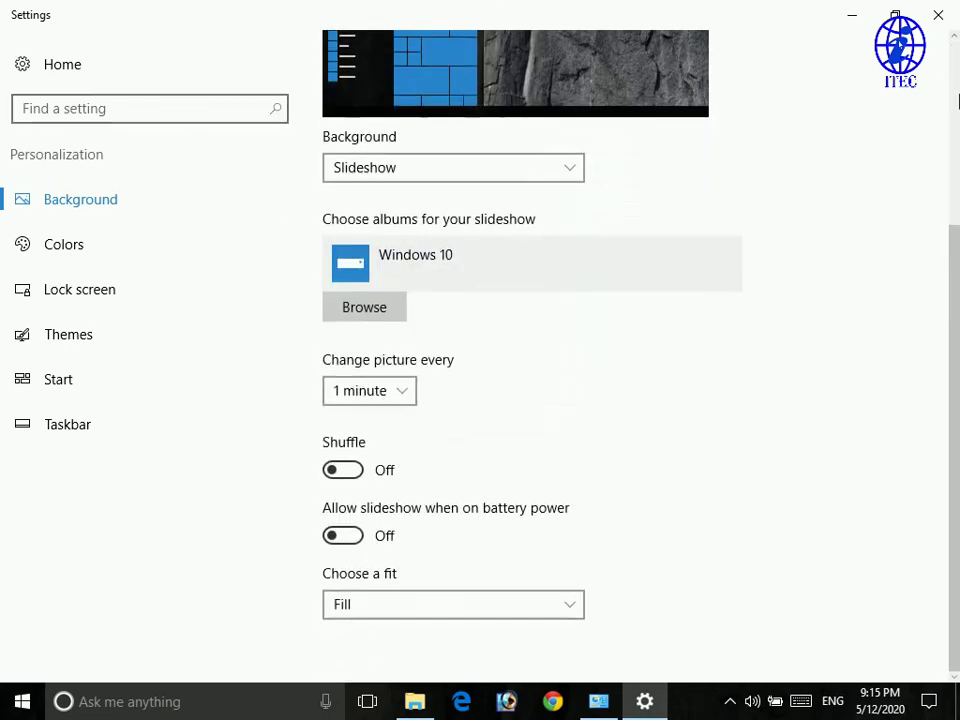
click(930, 15)
Open the color settings from Personalization and examine the current accent color on the Start menu tiles
scroll(542, 274, down, 1)
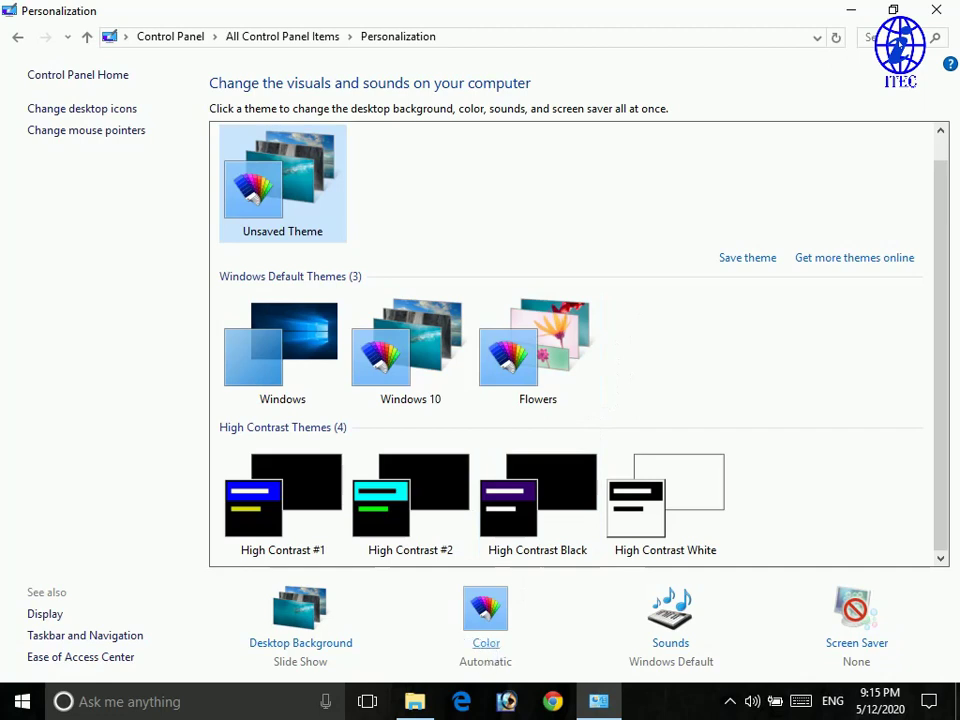
click(488, 648)
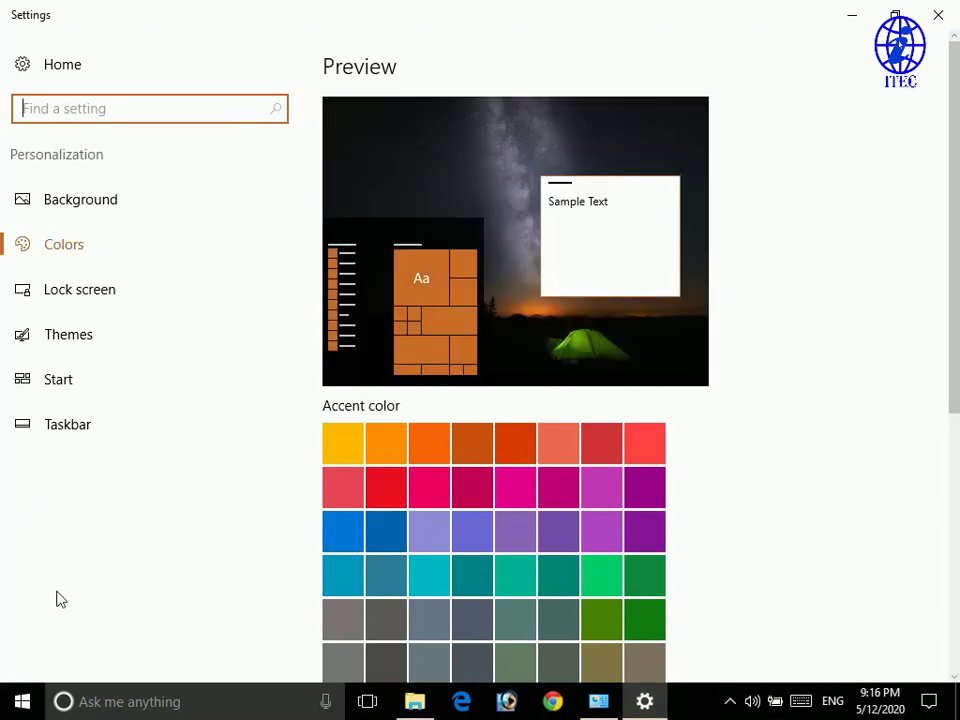
click(18, 702)
click(22, 704)
click(24, 704)
click(22, 704)
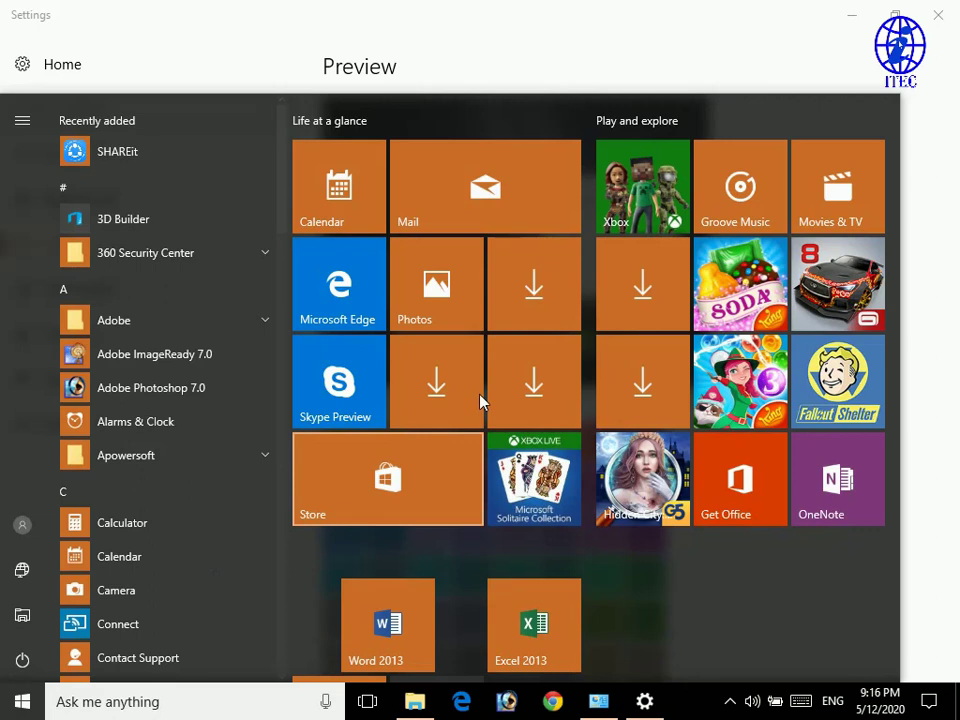
click(450, 68)
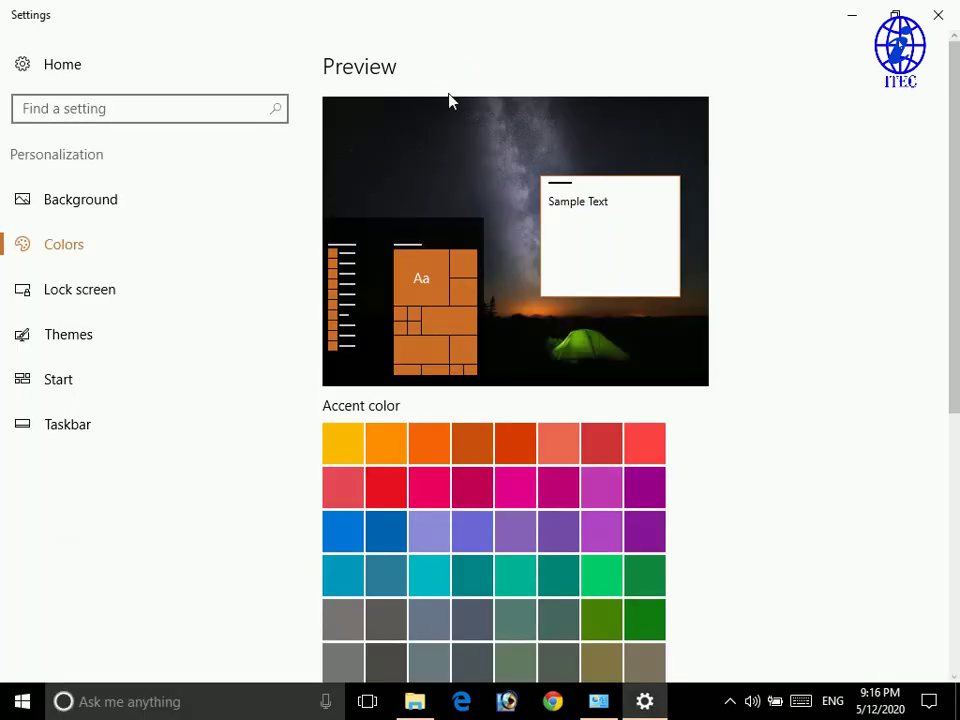
Set the accent color to bright red, check it in the Start menu, and close Settings
click(392, 508)
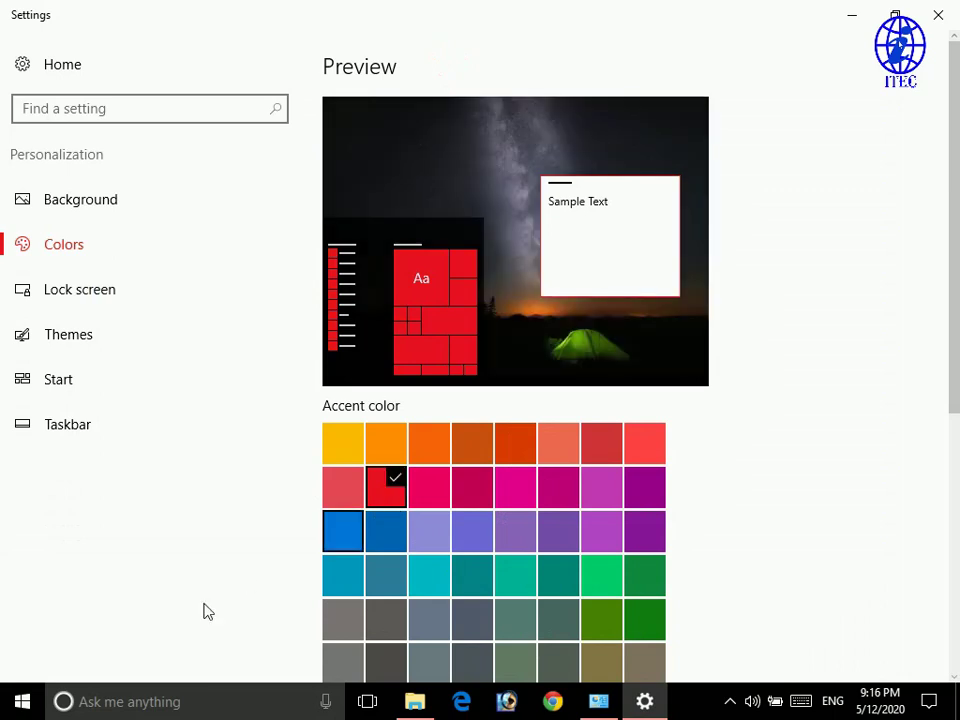
click(22, 703)
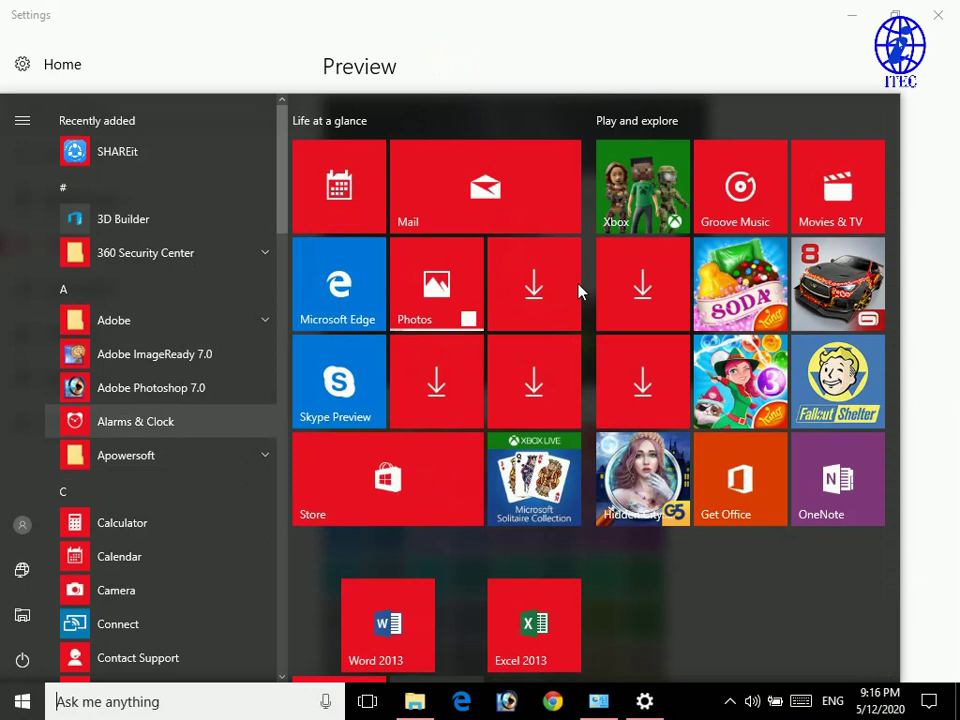
click(551, 6)
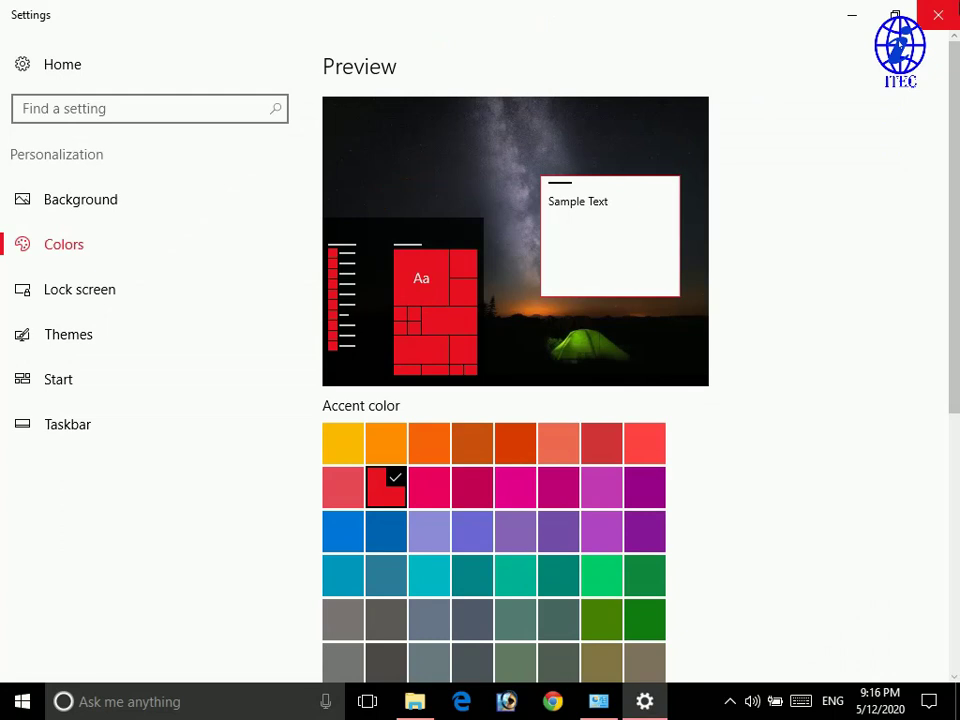
click(938, 14)
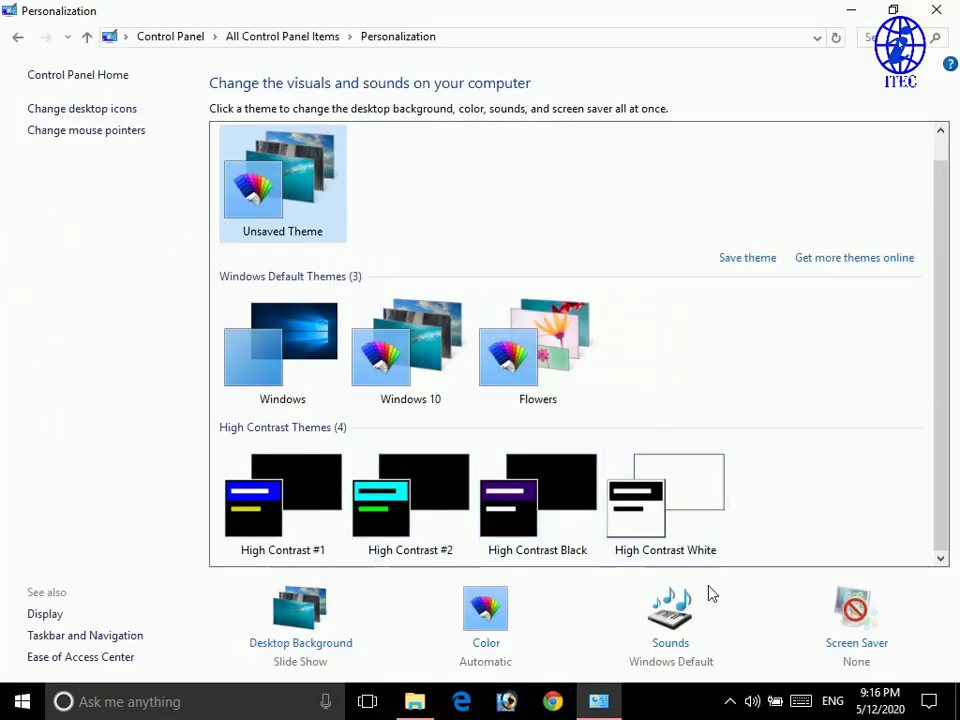
Open the sound scheme settings and test the event sounds from Asterisk through Critical Battery Alarm
click(672, 643)
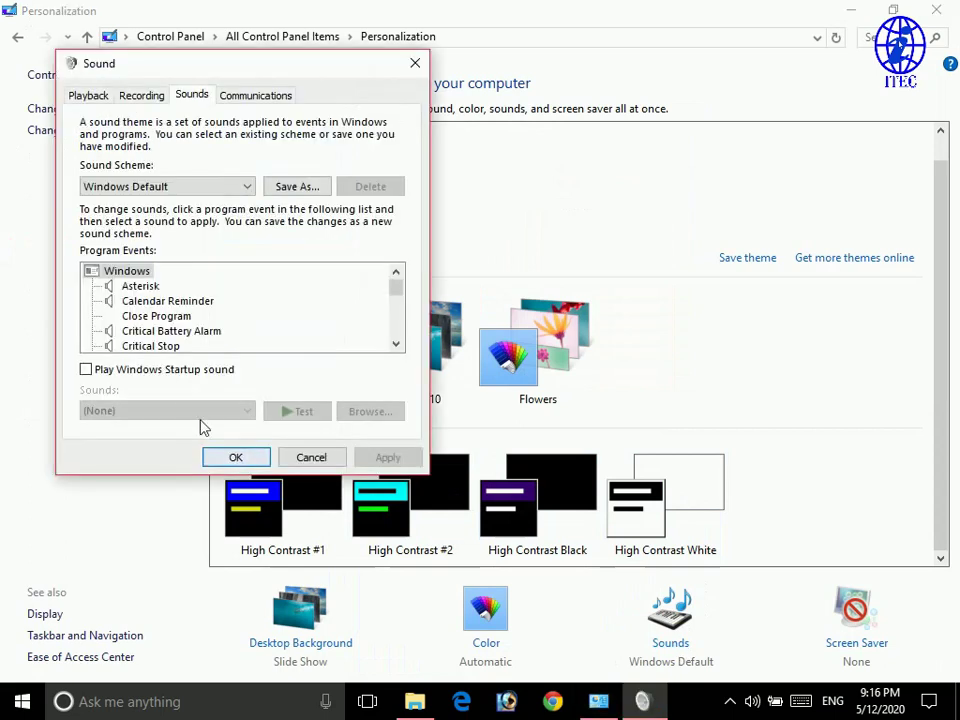
click(112, 287)
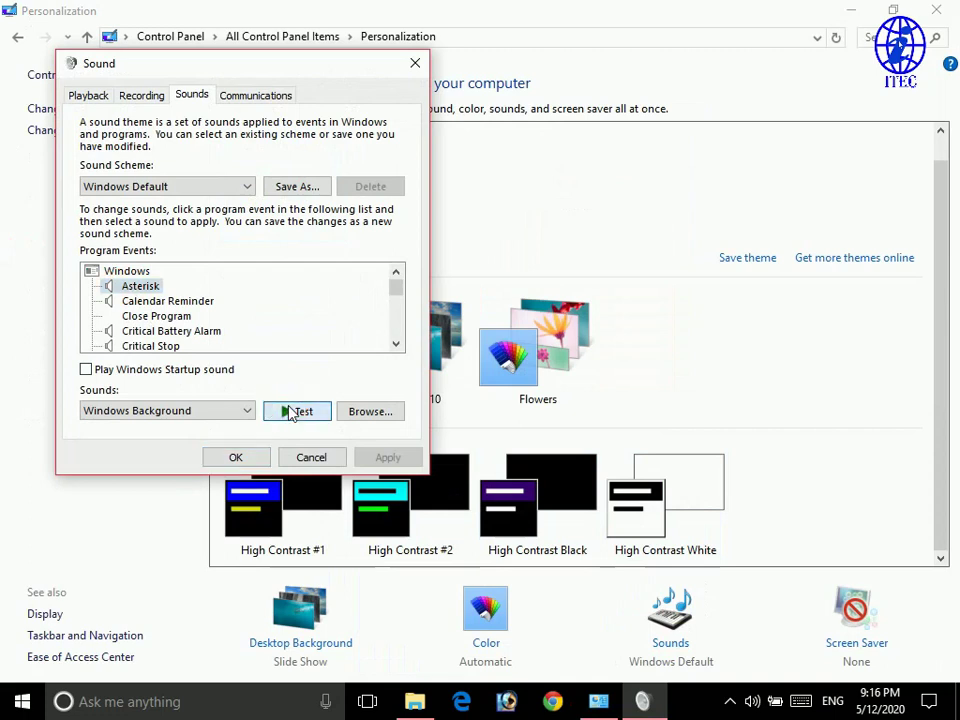
click(156, 302)
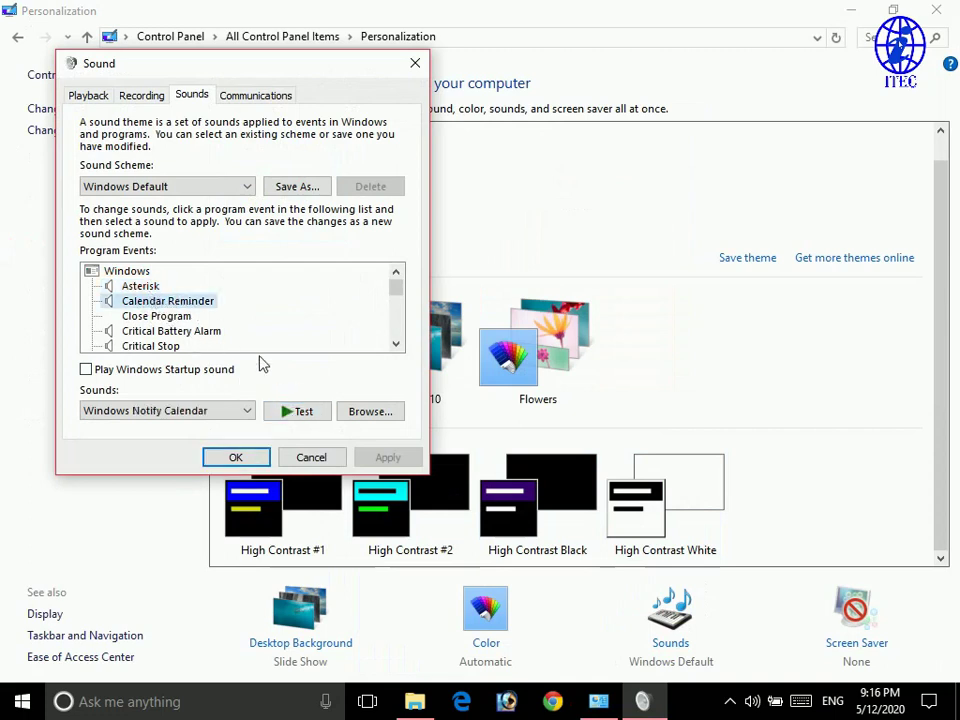
click(300, 412)
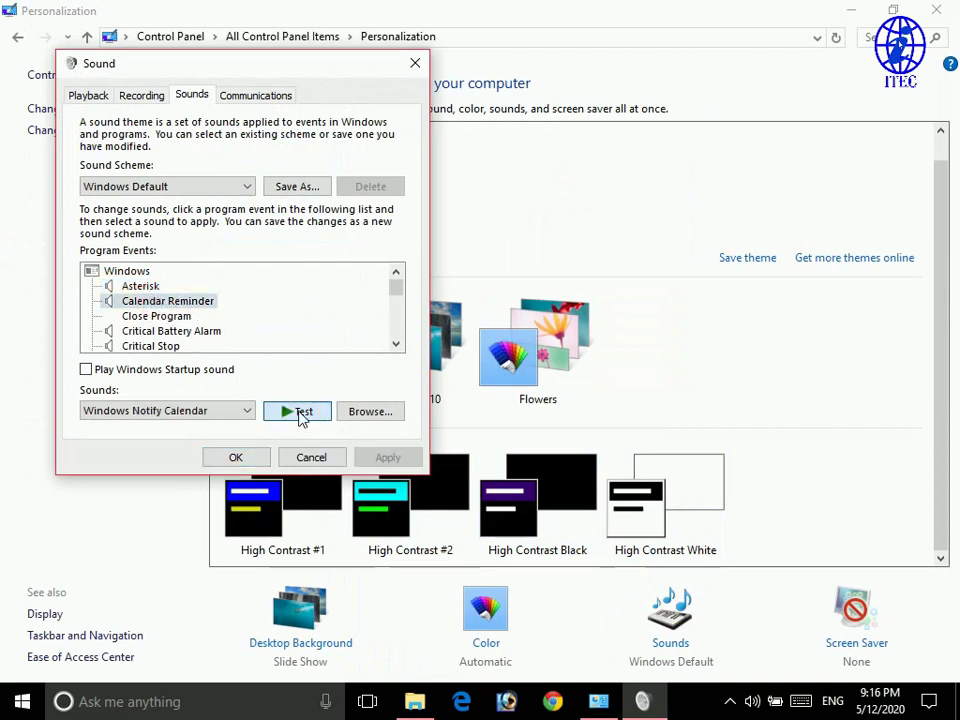
click(168, 317)
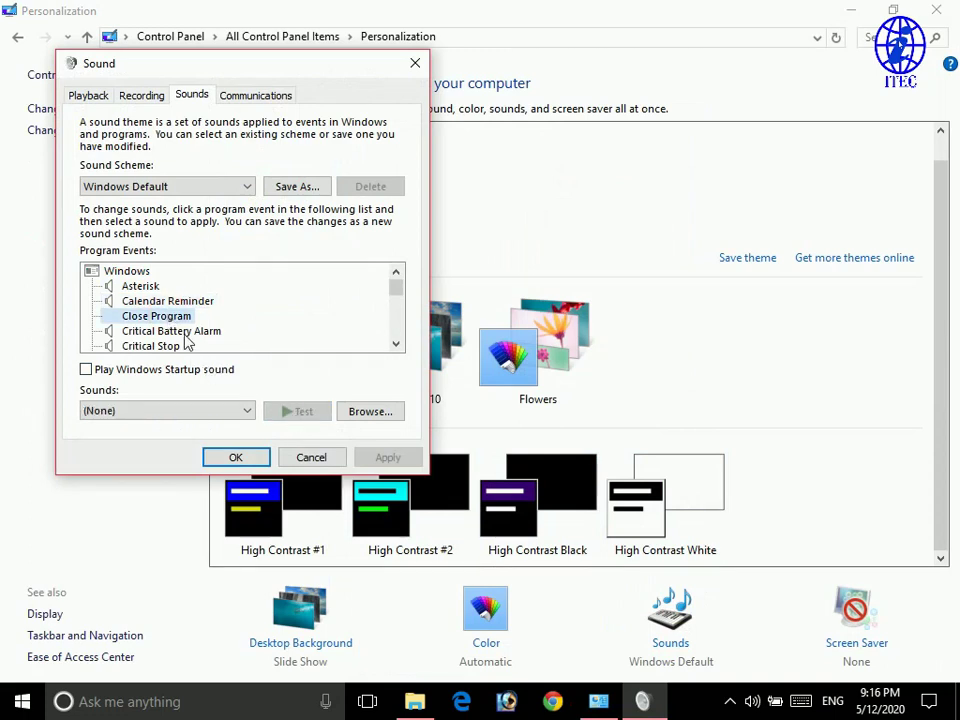
click(200, 332)
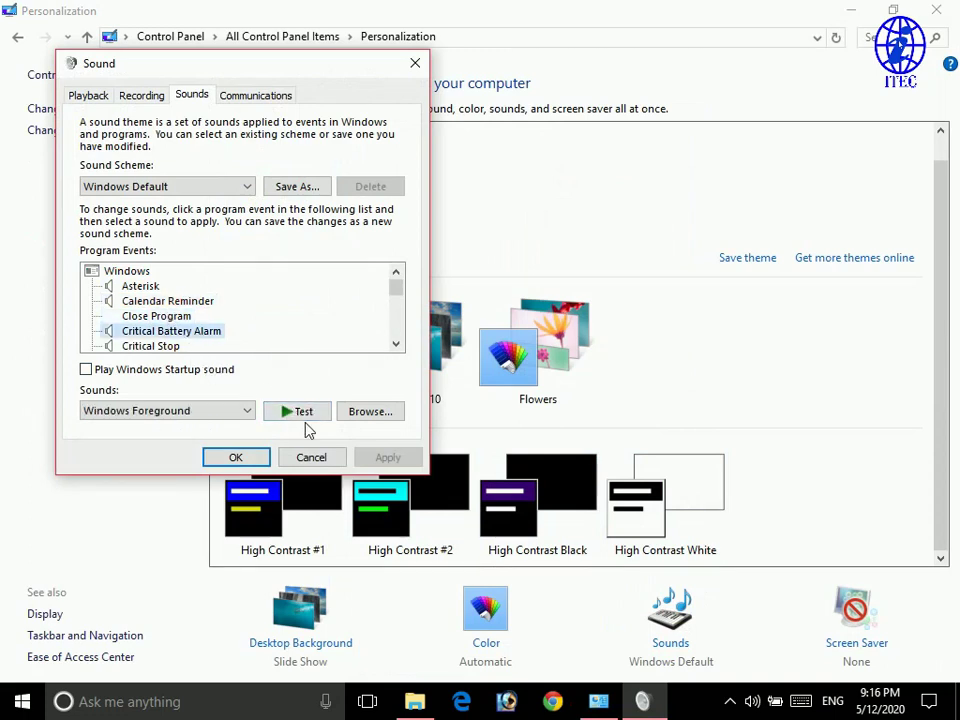
click(307, 414)
Test further program event sounds, including Device Disconnect and Device Failed to Connect, and close the Sound dialog
click(96, 344)
scroll(150, 330, down, 2)
click(298, 413)
click(180, 338)
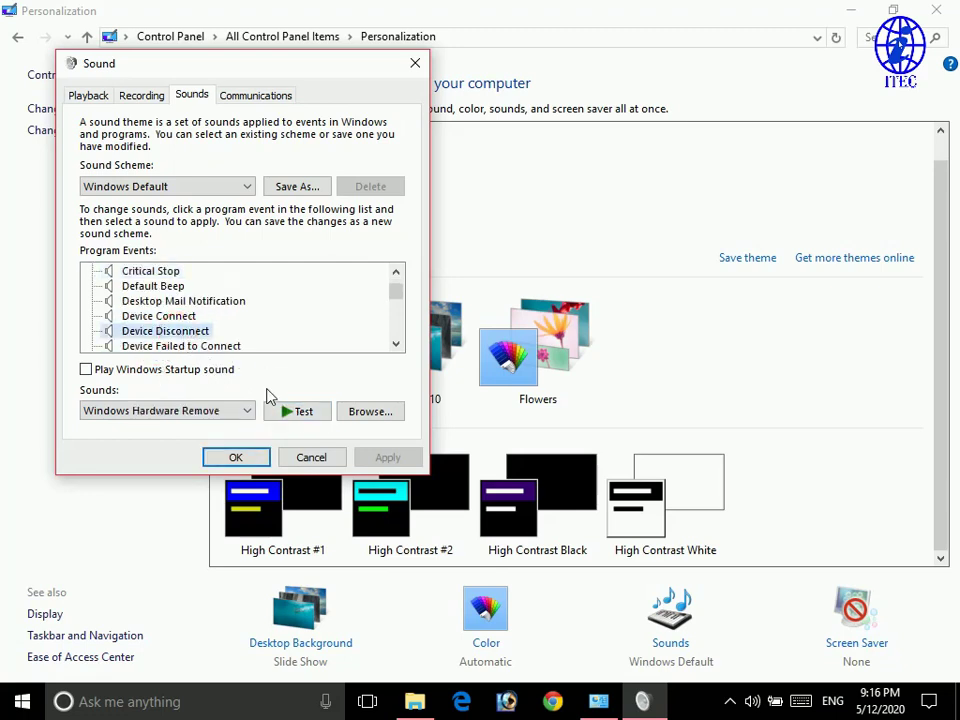
click(285, 411)
click(203, 345)
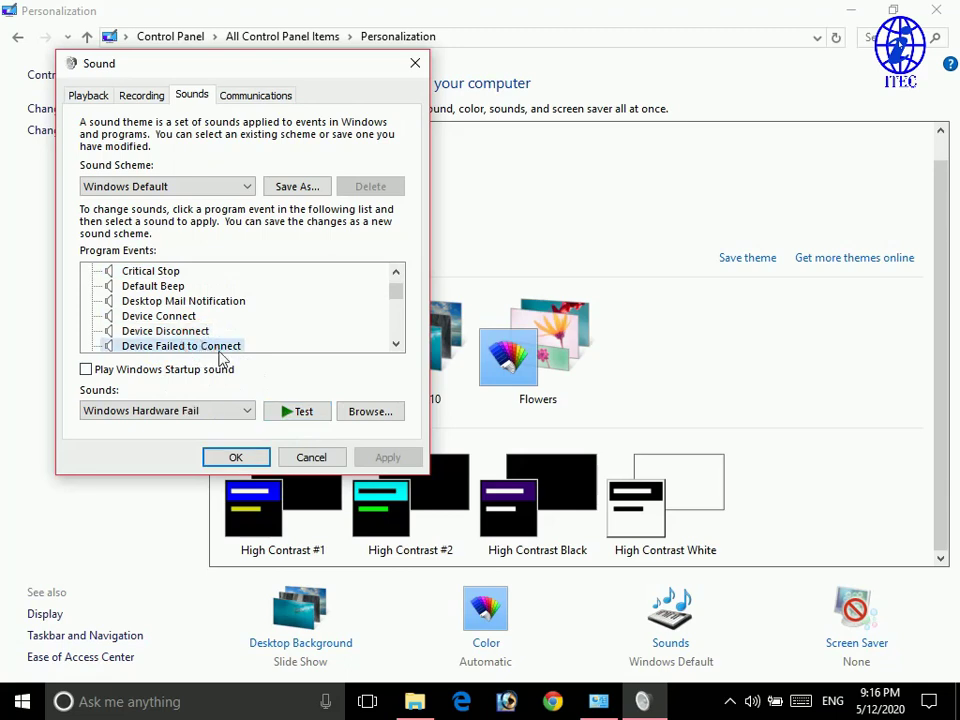
click(308, 413)
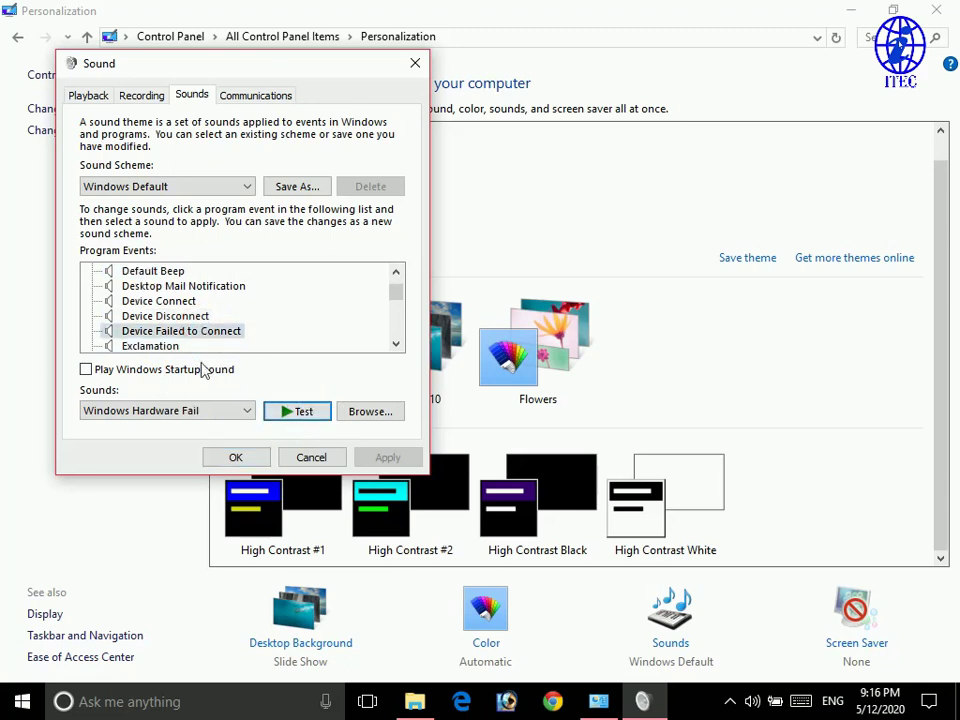
click(242, 457)
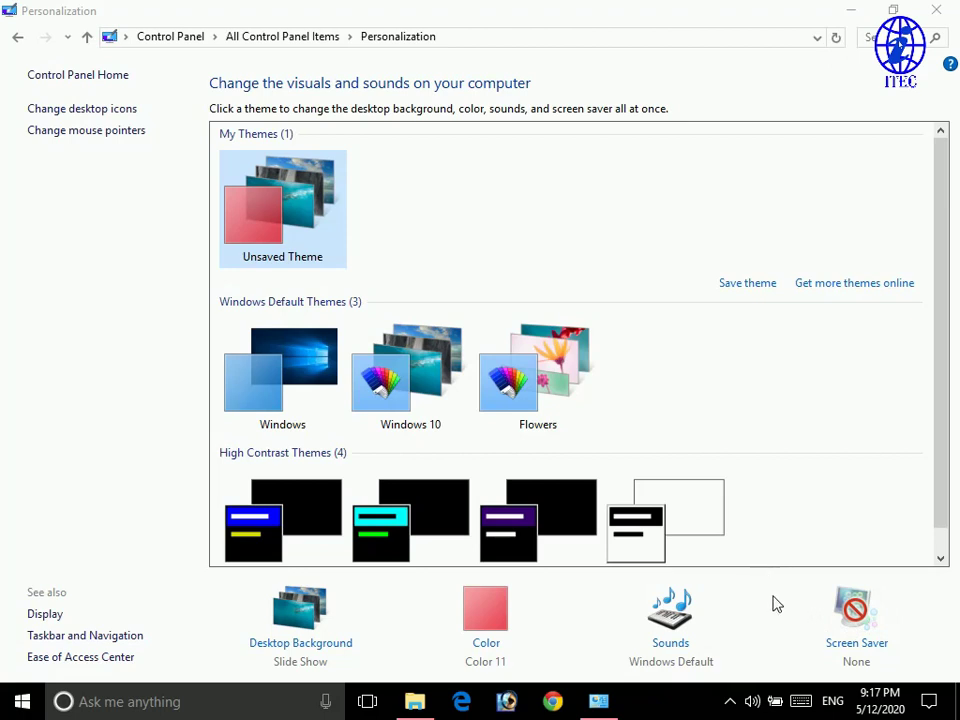
Open the screen saver settings and select the Blank screen saver
click(872, 648)
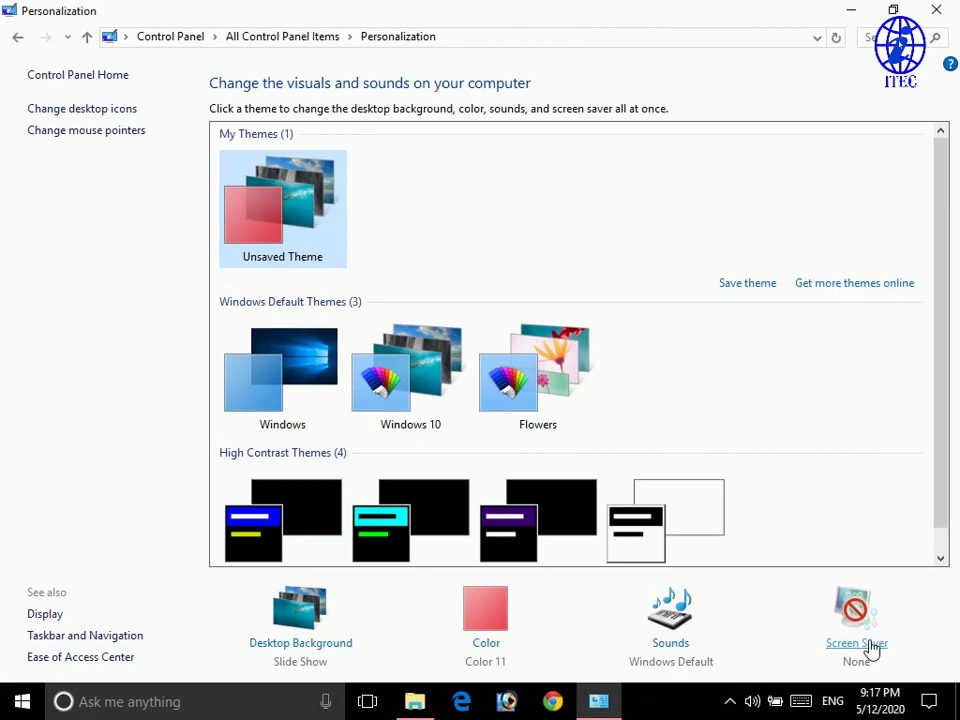
click(872, 648)
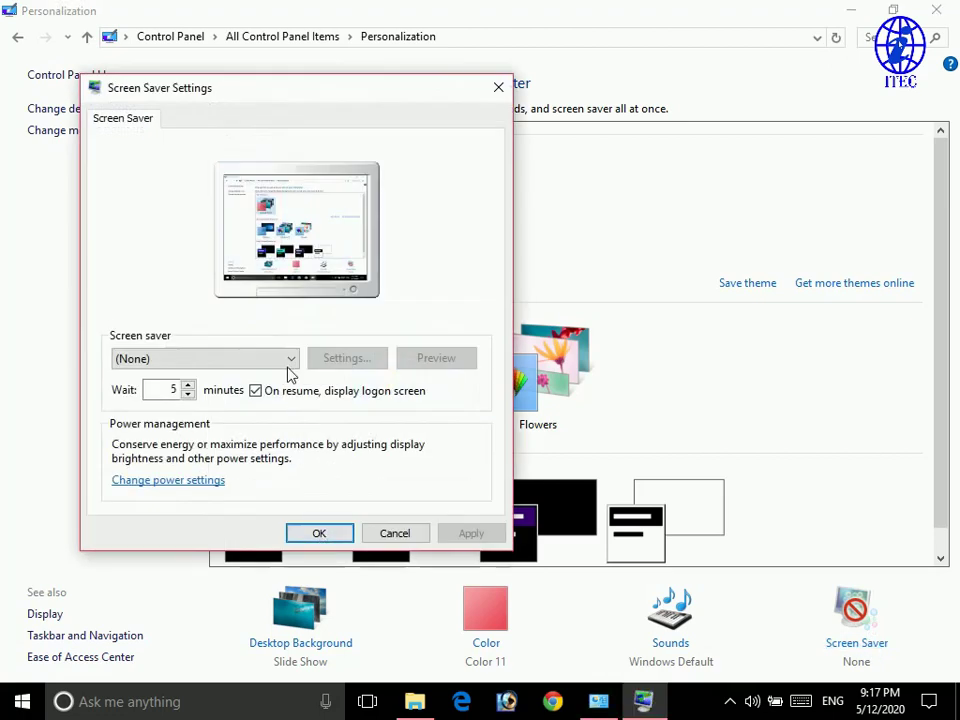
drag(221, 94, 354, 97)
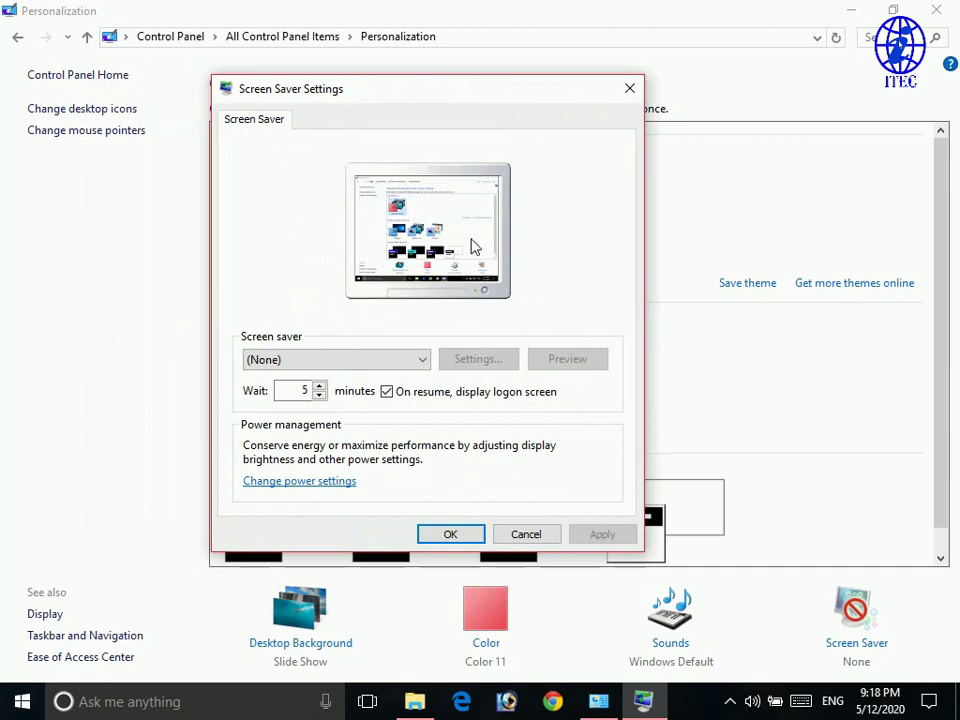
click(301, 364)
click(296, 365)
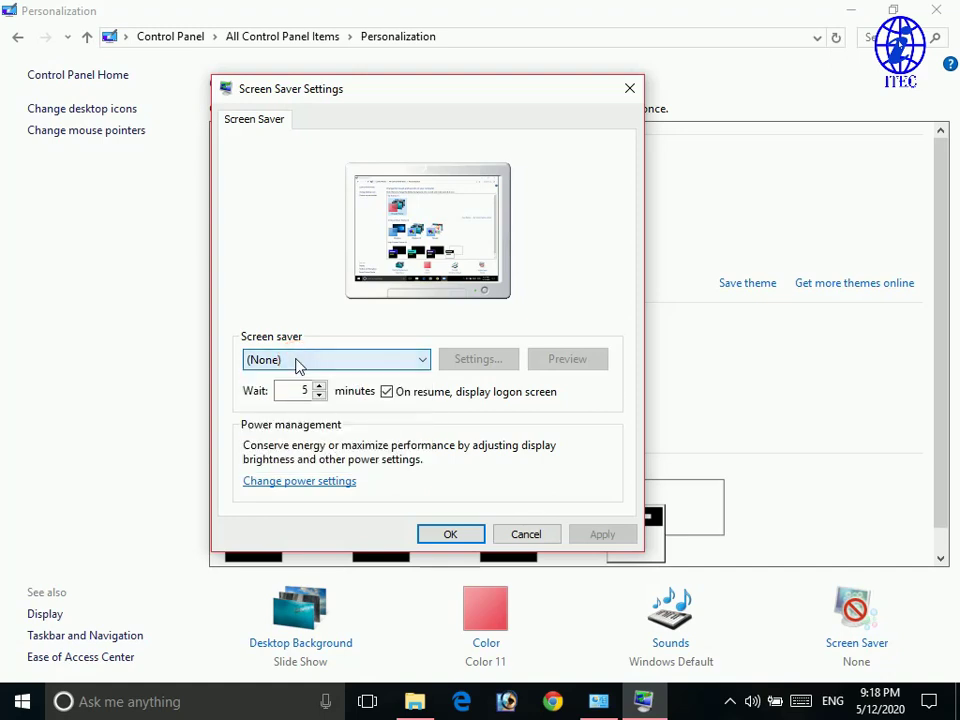
click(297, 366)
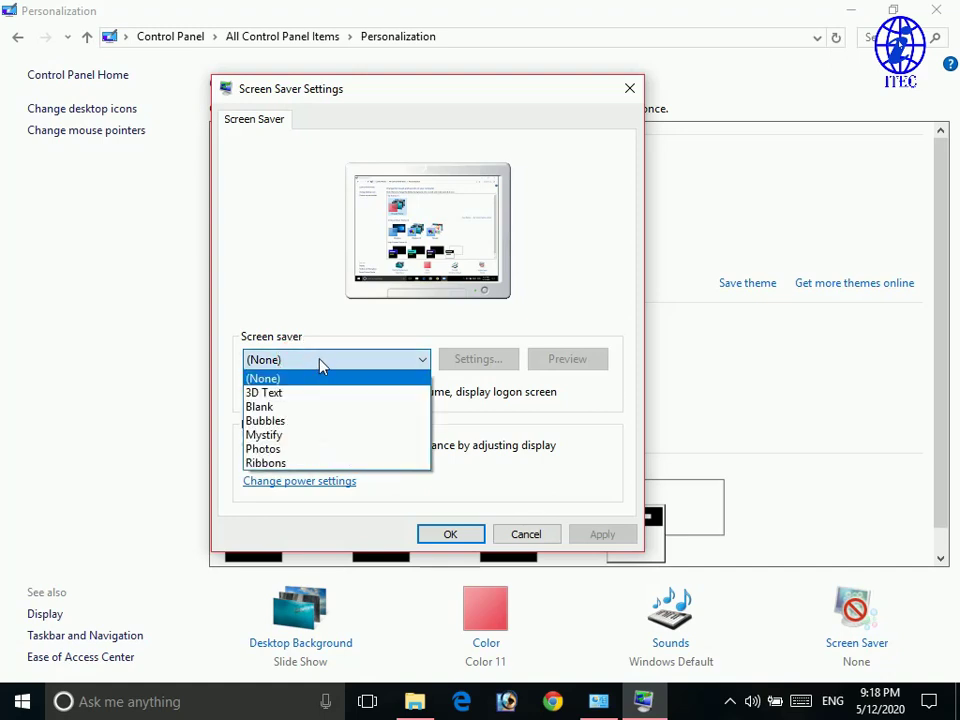
click(304, 407)
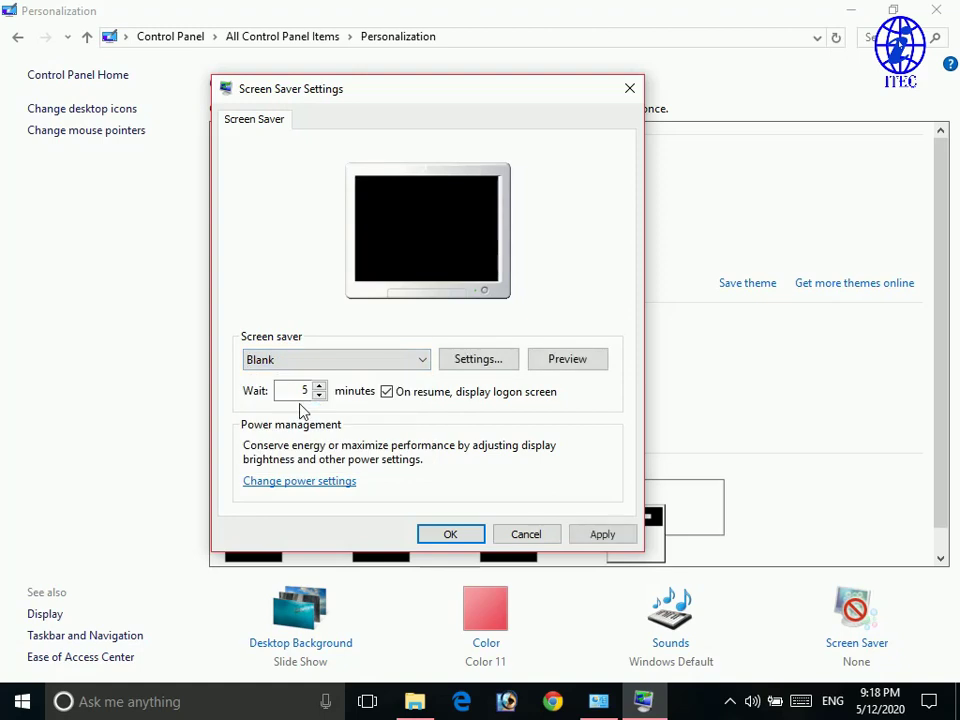
Select the Bubbles screen saver and set the wait time to 1 minute
click(374, 362)
click(375, 364)
click(368, 367)
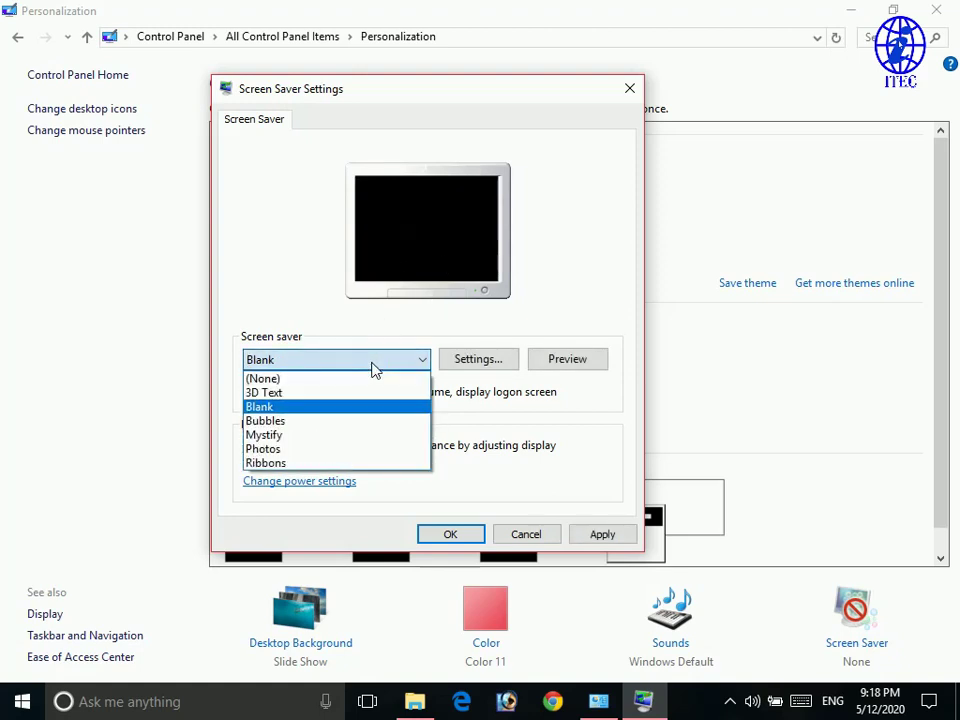
click(322, 424)
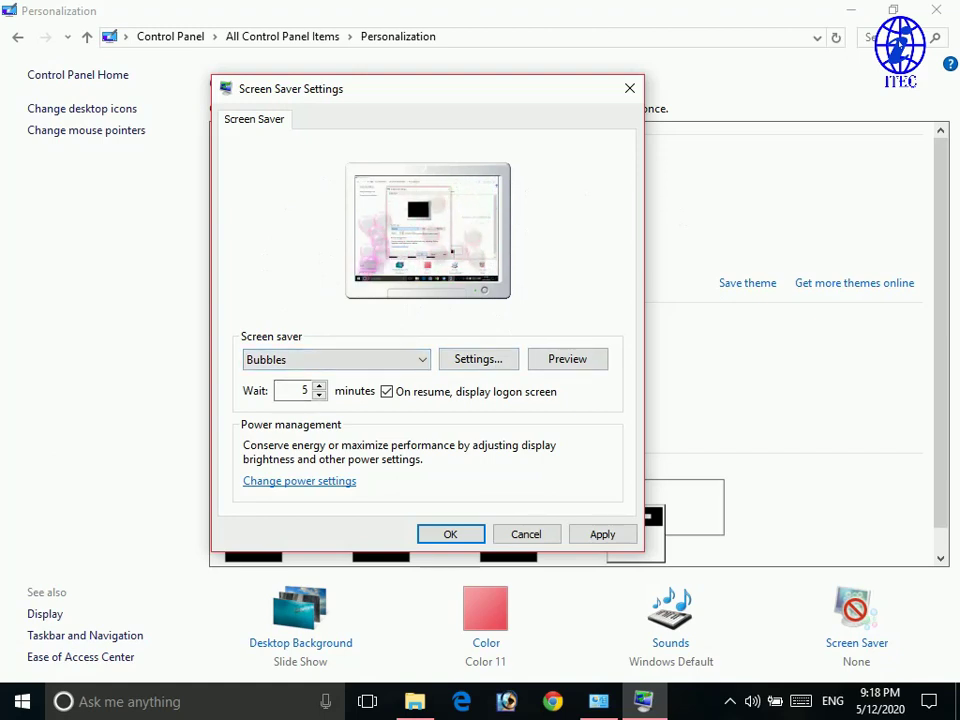
click(319, 395)
click(319, 395)
click(319, 395)
click(319, 395)
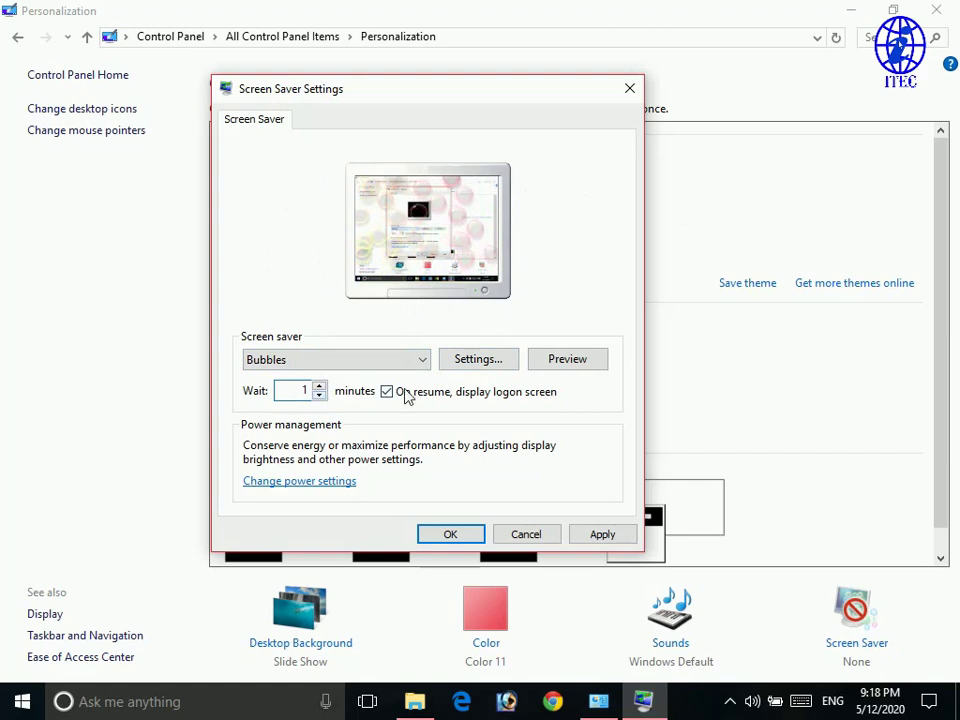
Preview the Bubbles screen saver full screen
click(542, 364)
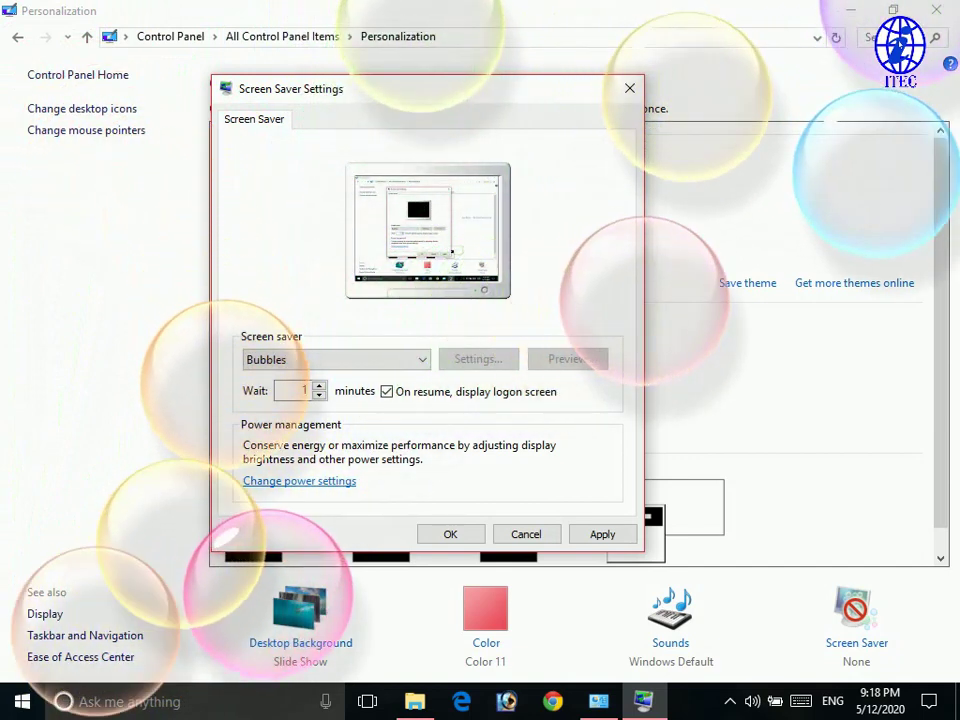
mouse_move(671, 268)
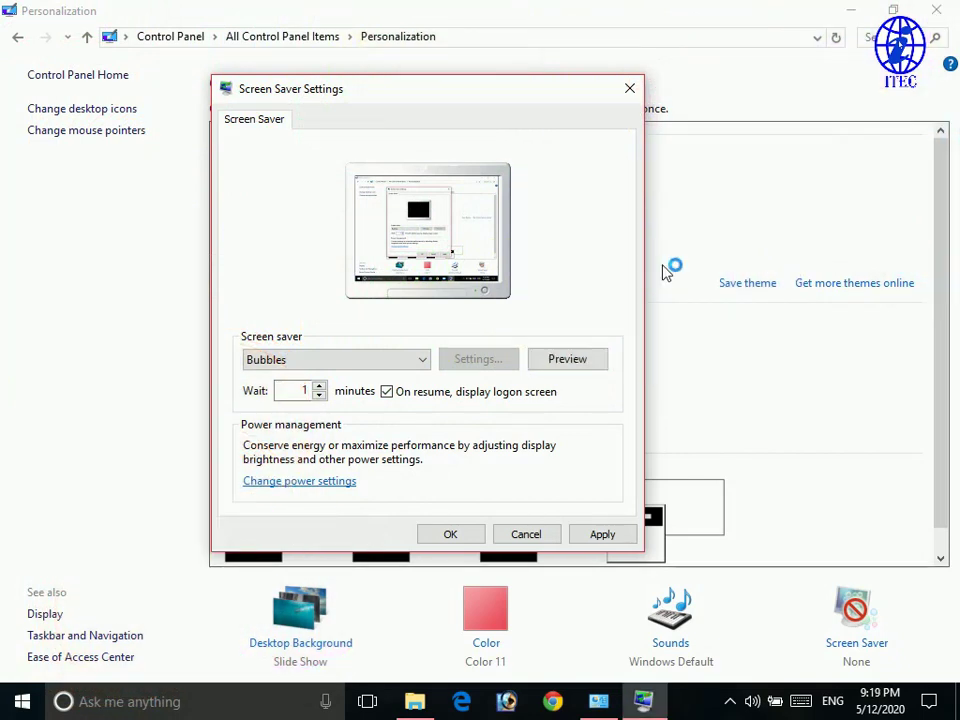
Change the screen saver to Mystify and preview it full screen
click(336, 364)
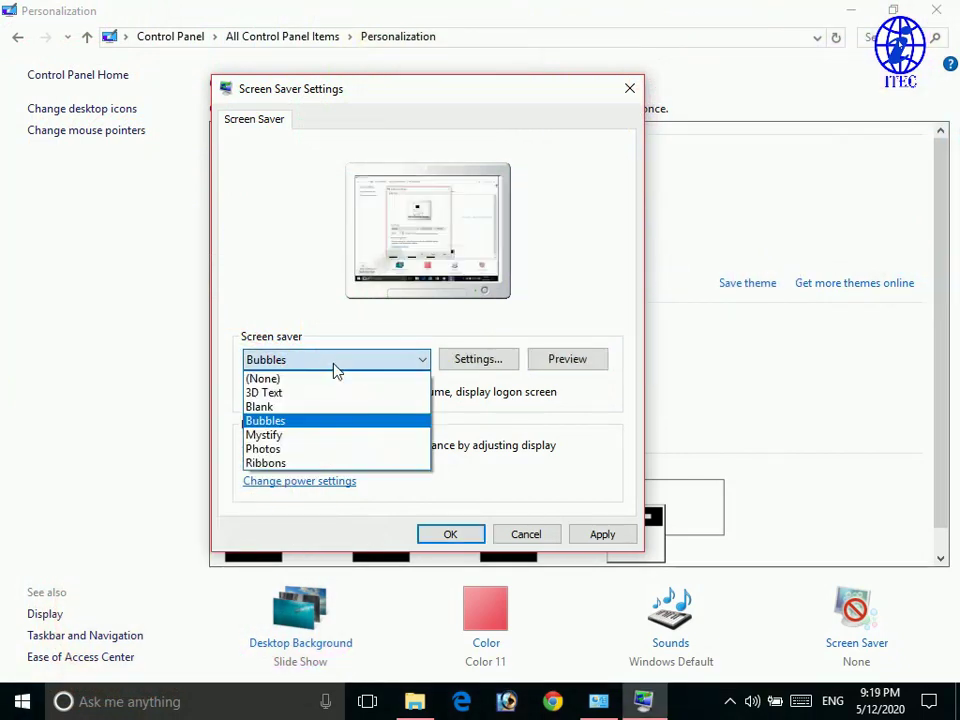
click(334, 436)
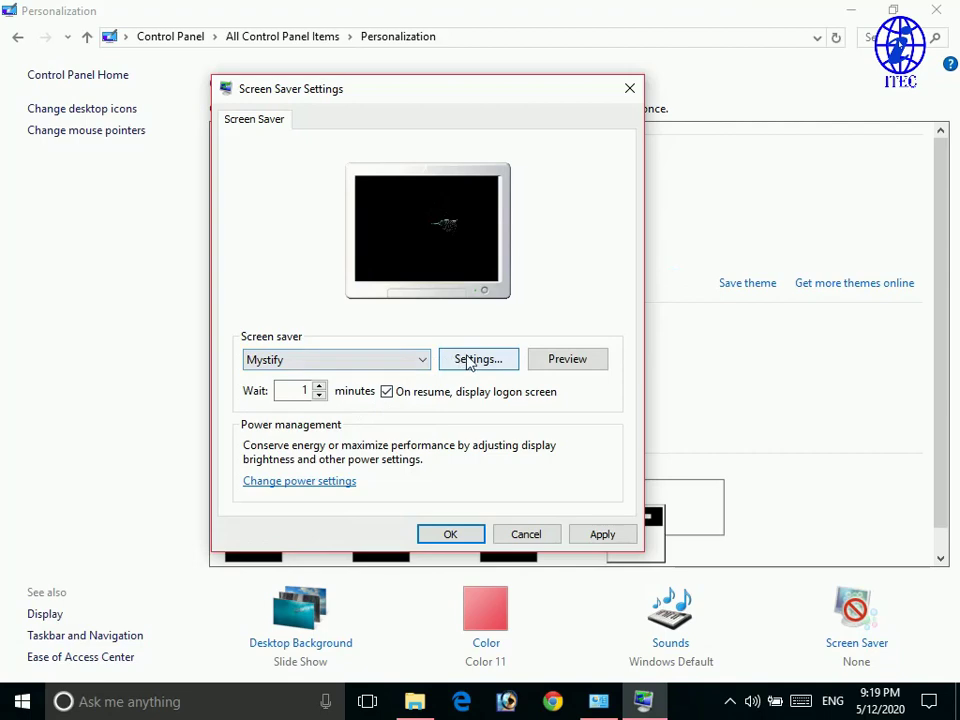
click(555, 364)
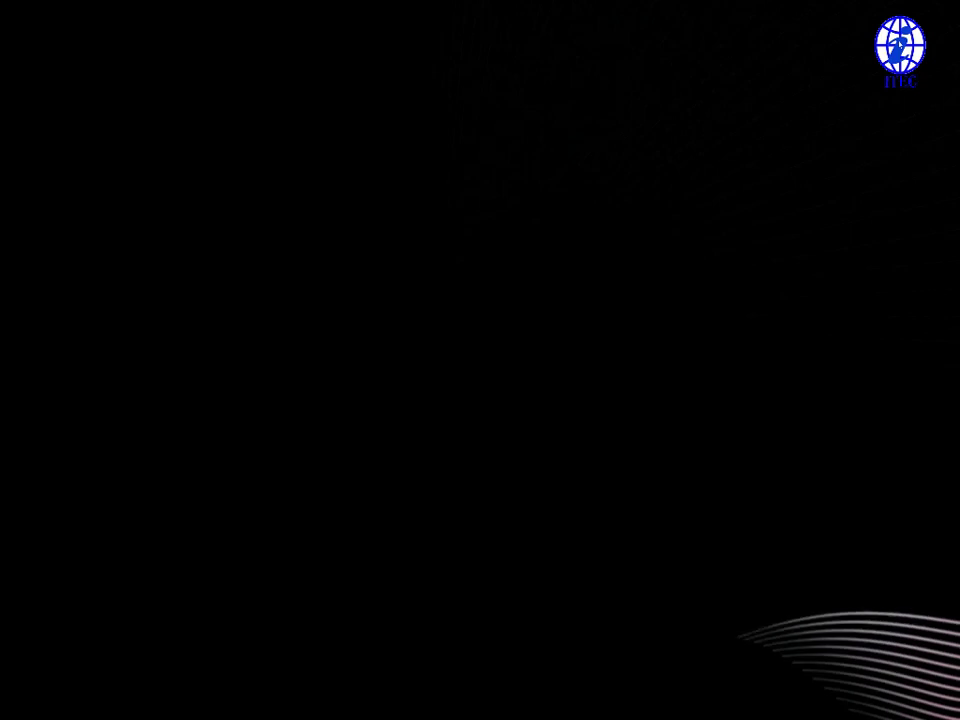
Leave the Mystify preview and select the Photos screen saver
mouse_move(473, 276)
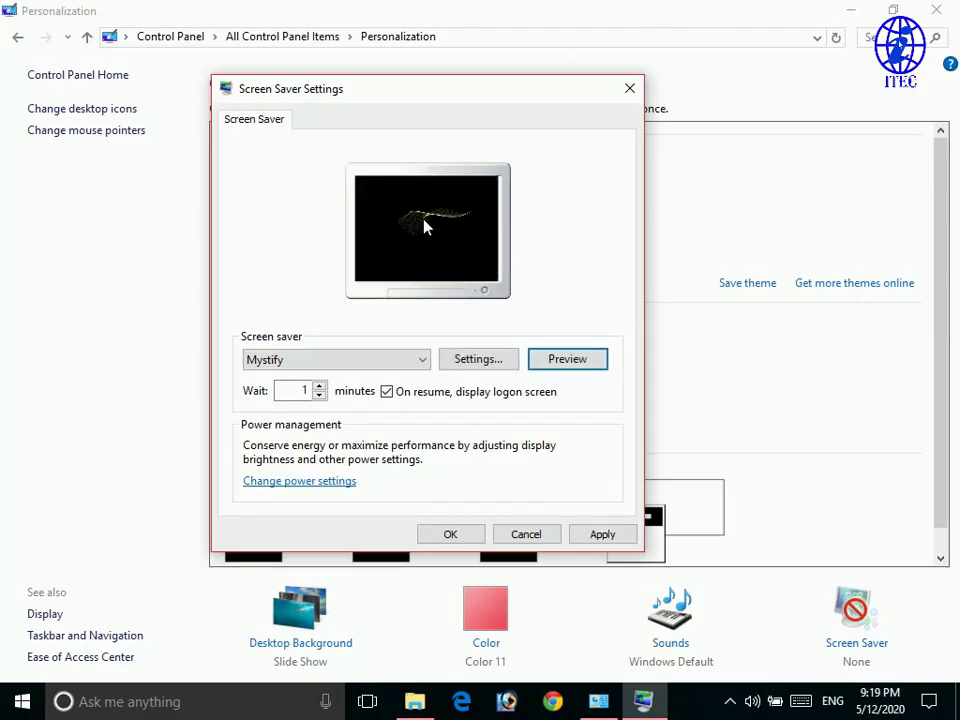
click(332, 360)
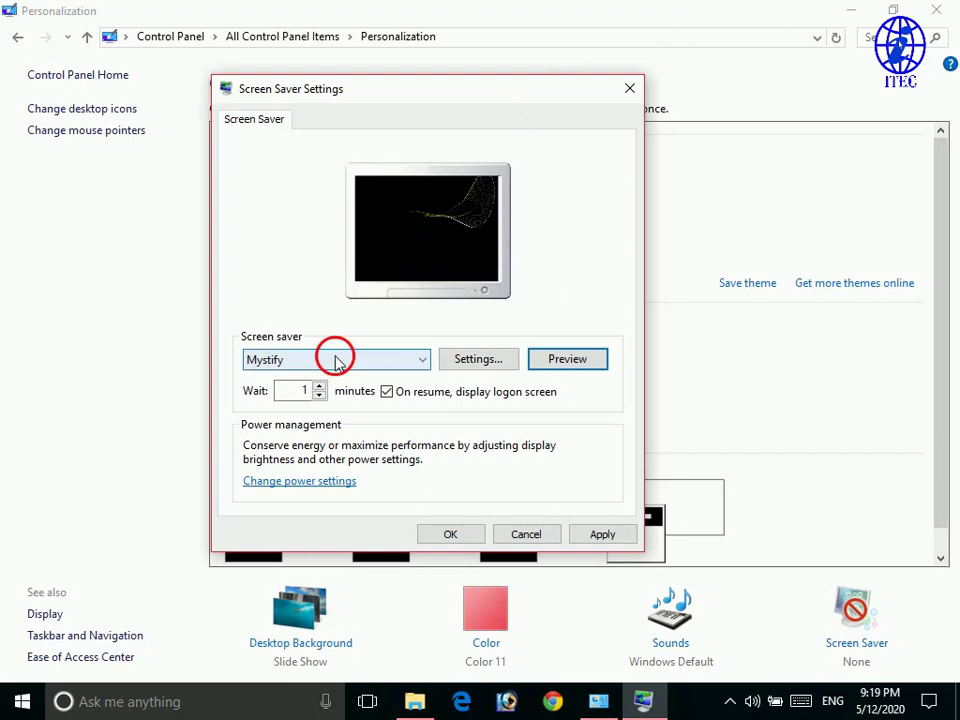
click(311, 452)
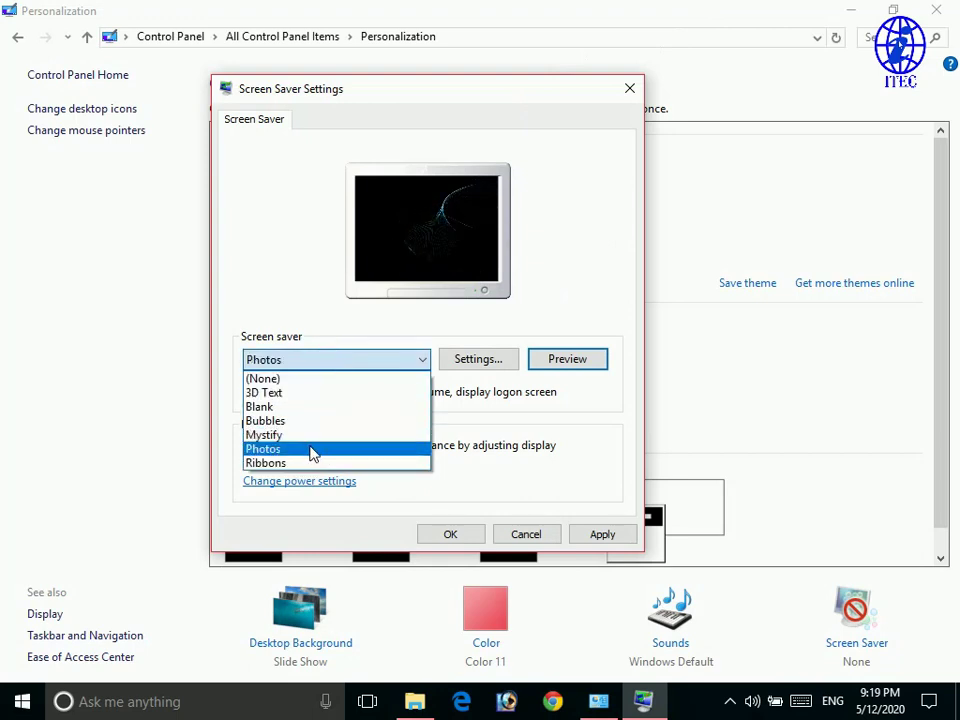
click(326, 365)
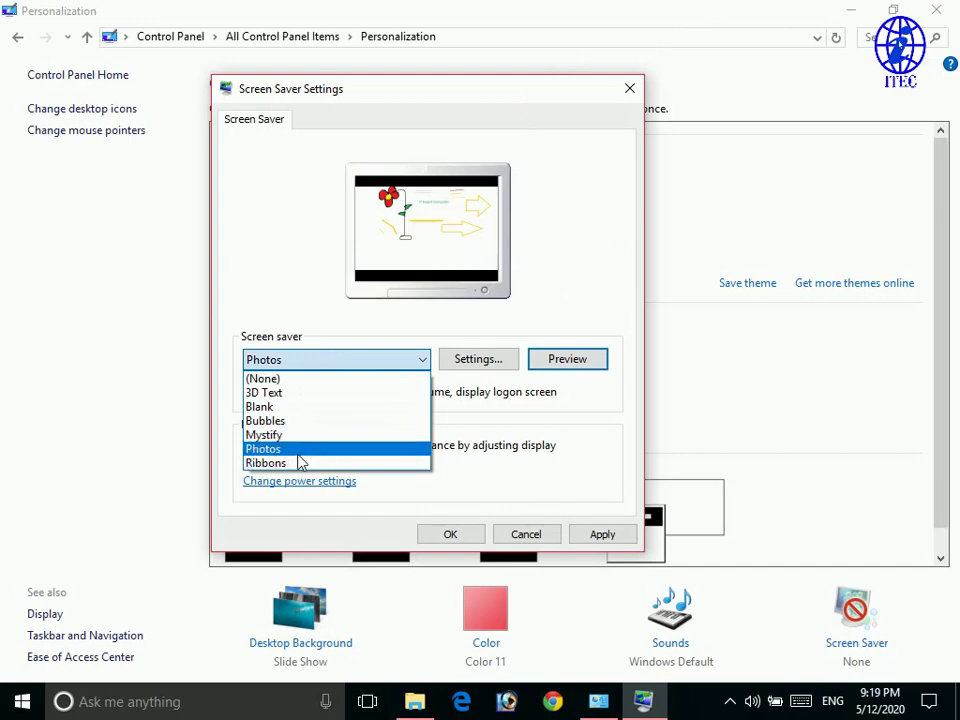
click(312, 449)
Change the screen saver to Ribbons and preview it full screen
click(341, 361)
click(324, 463)
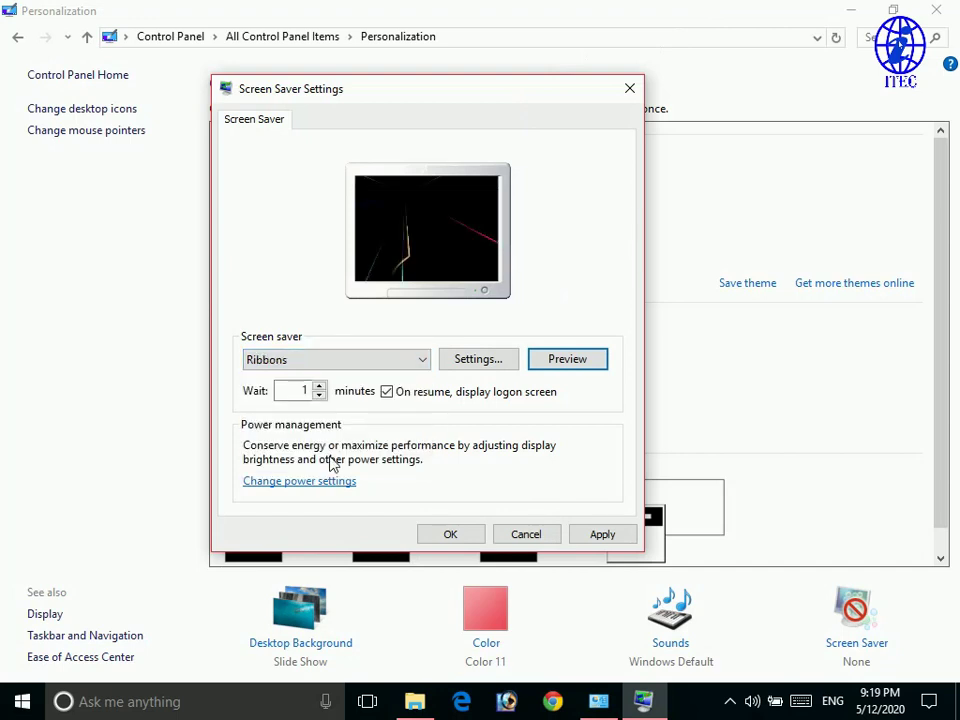
click(557, 360)
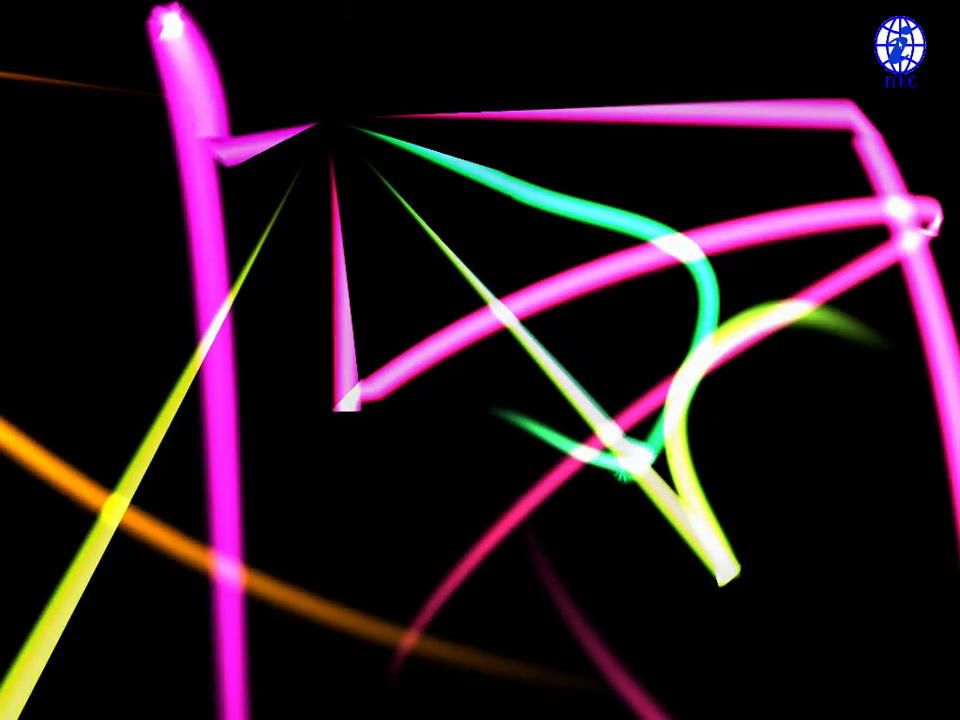
mouse_move(557, 347)
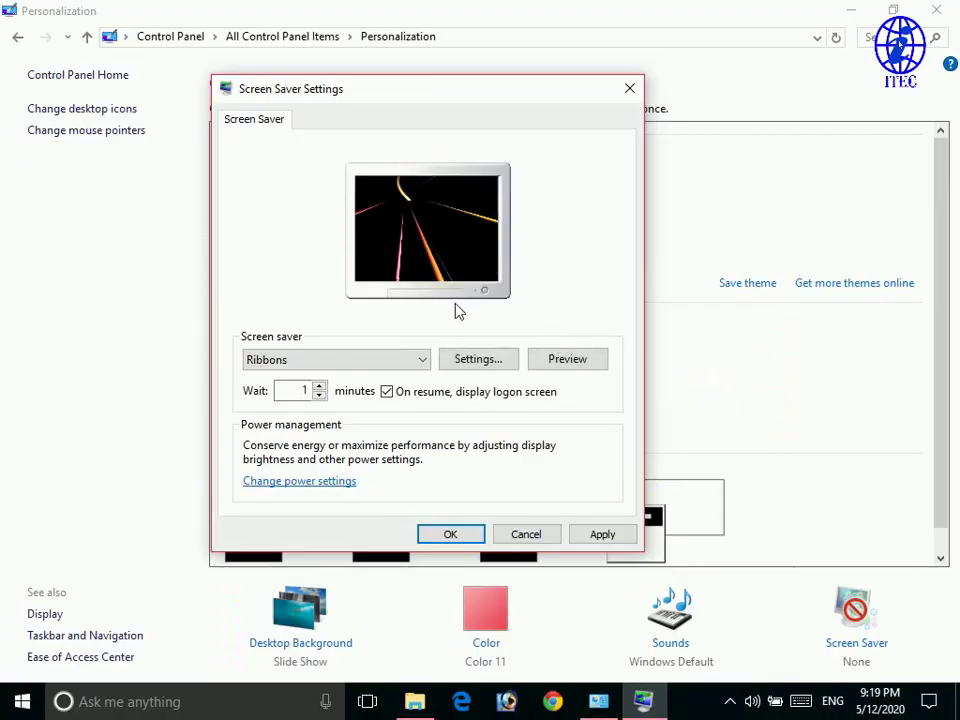
Change the screen saver to 3D Text and preview it full screen
click(396, 360)
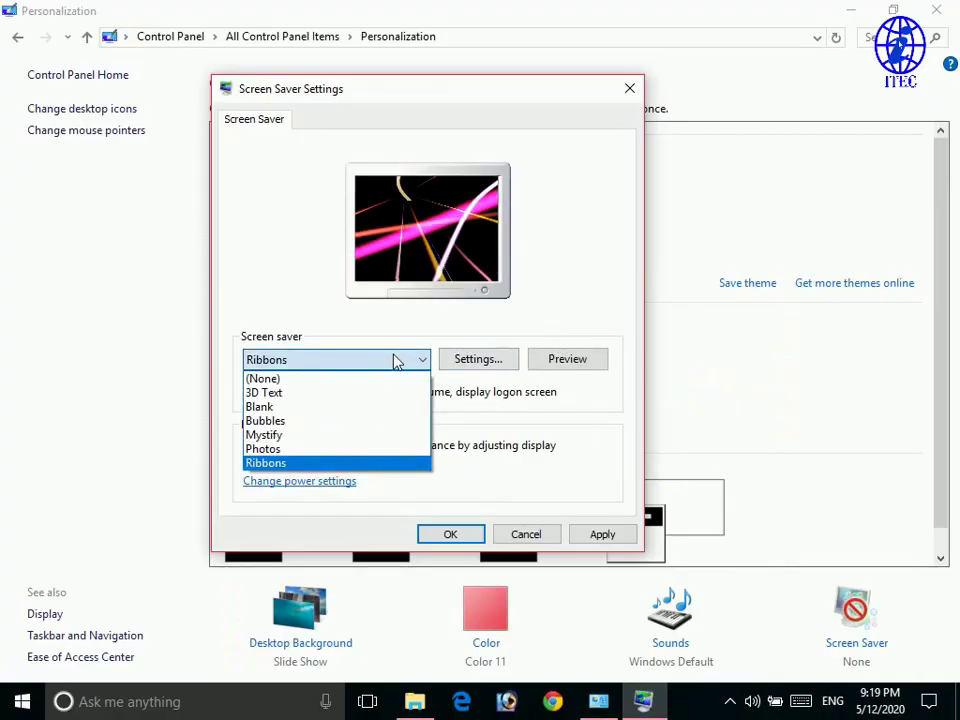
click(294, 393)
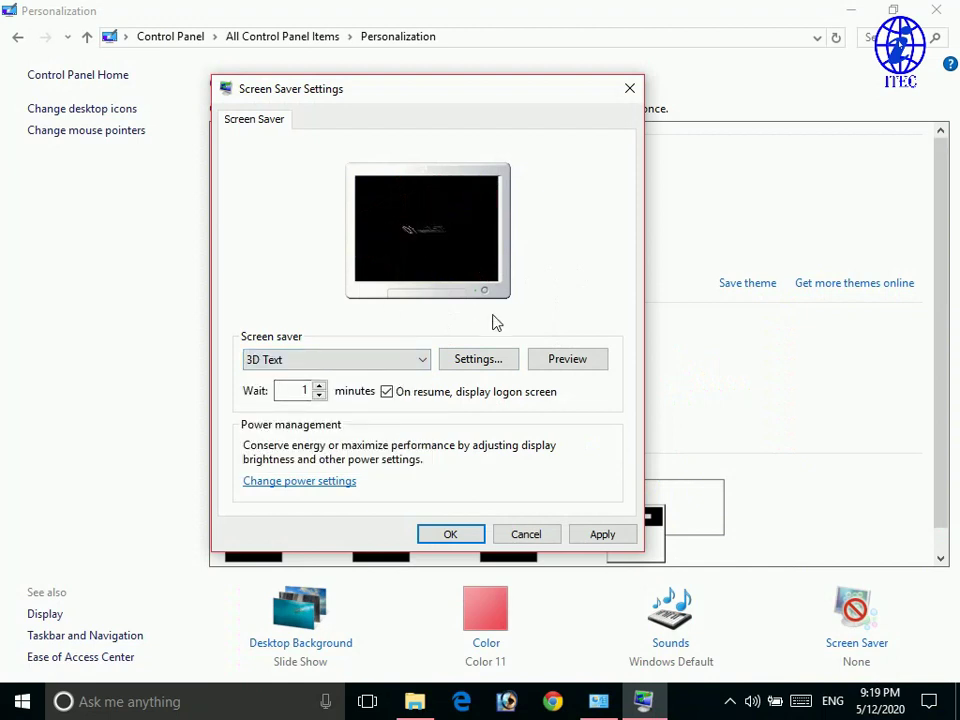
click(560, 364)
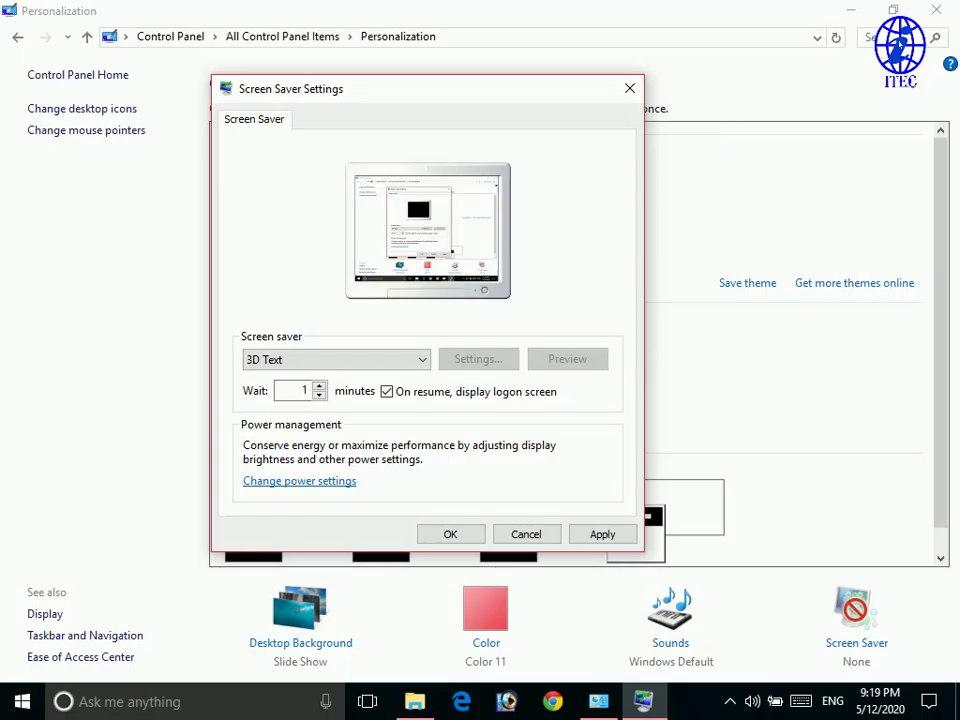
mouse_move(483, 283)
In the 3D Text settings, replace the custom text with "IT Expert Computer" and set the rotation type to See-saw
click(480, 360)
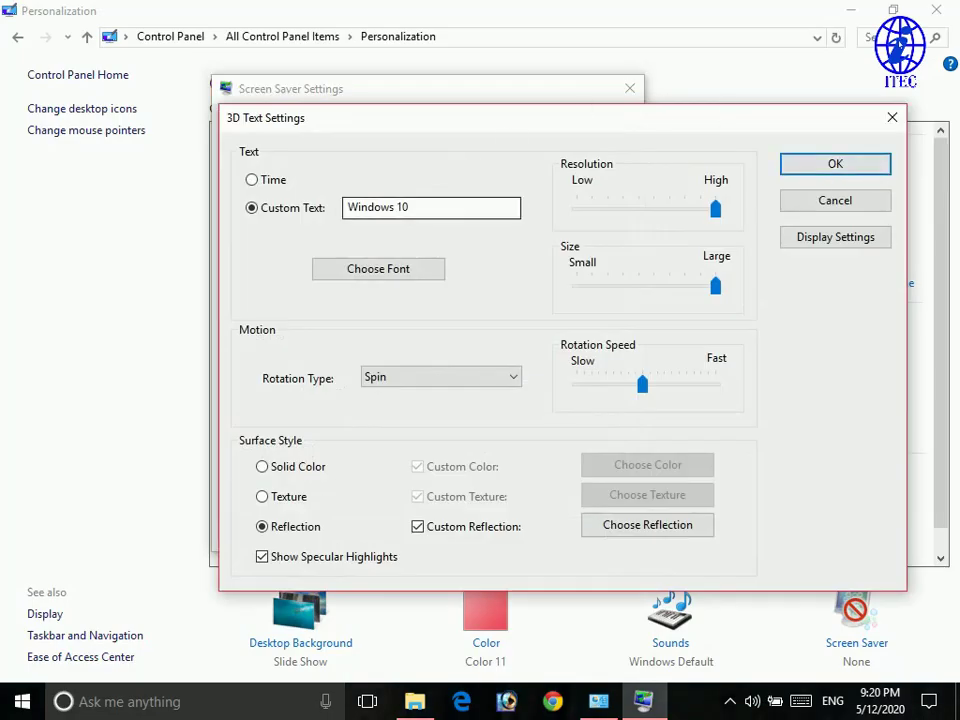
click(500, 122)
drag(498, 122, 406, 122)
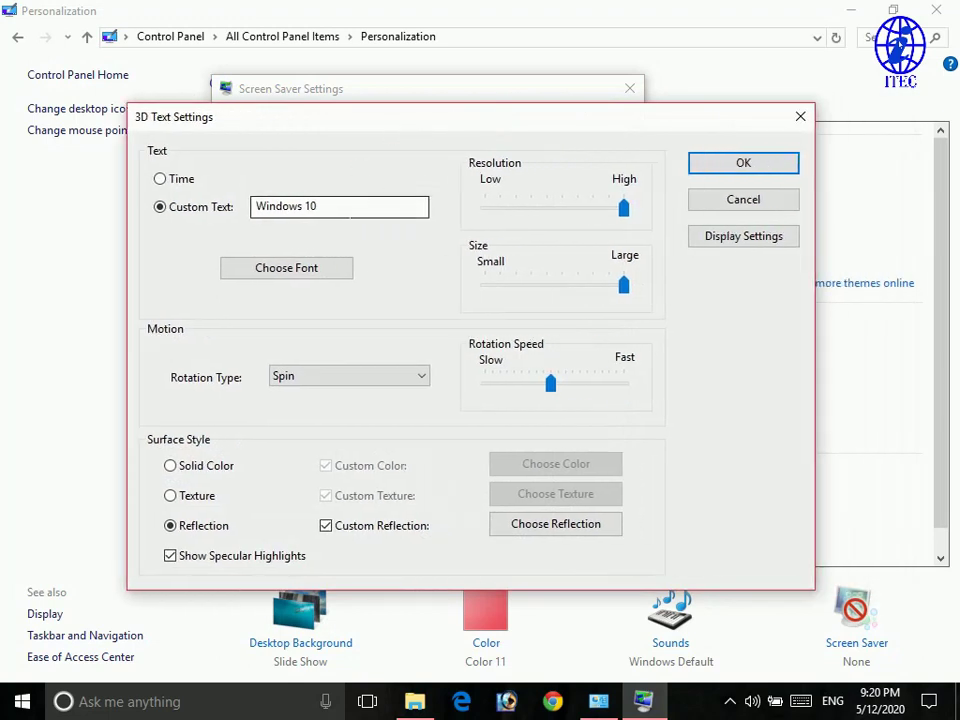
click(349, 207)
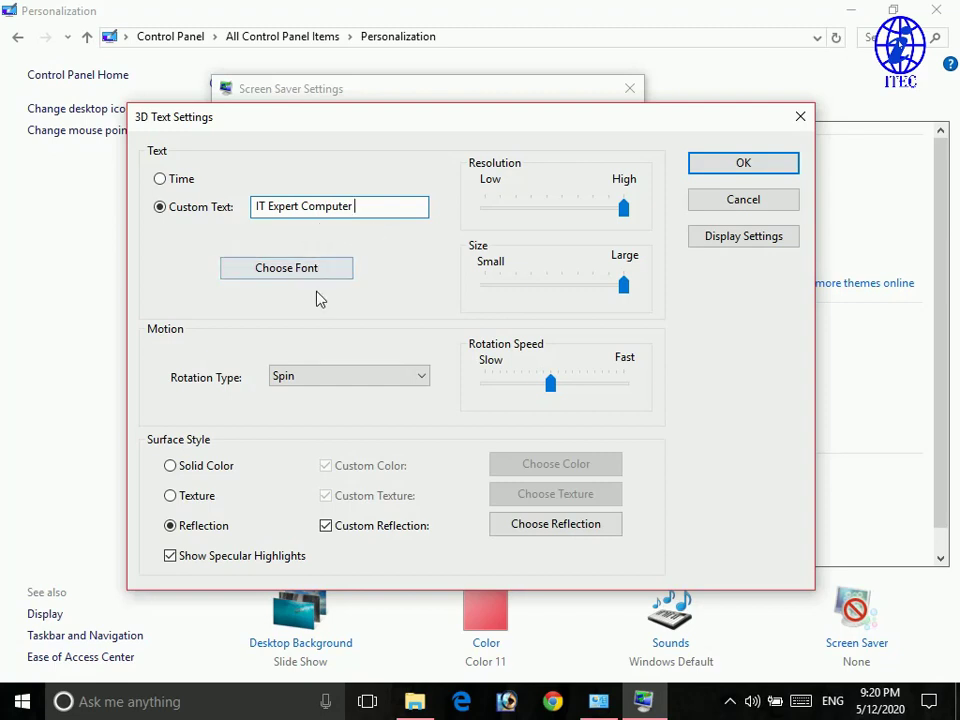
click(324, 383)
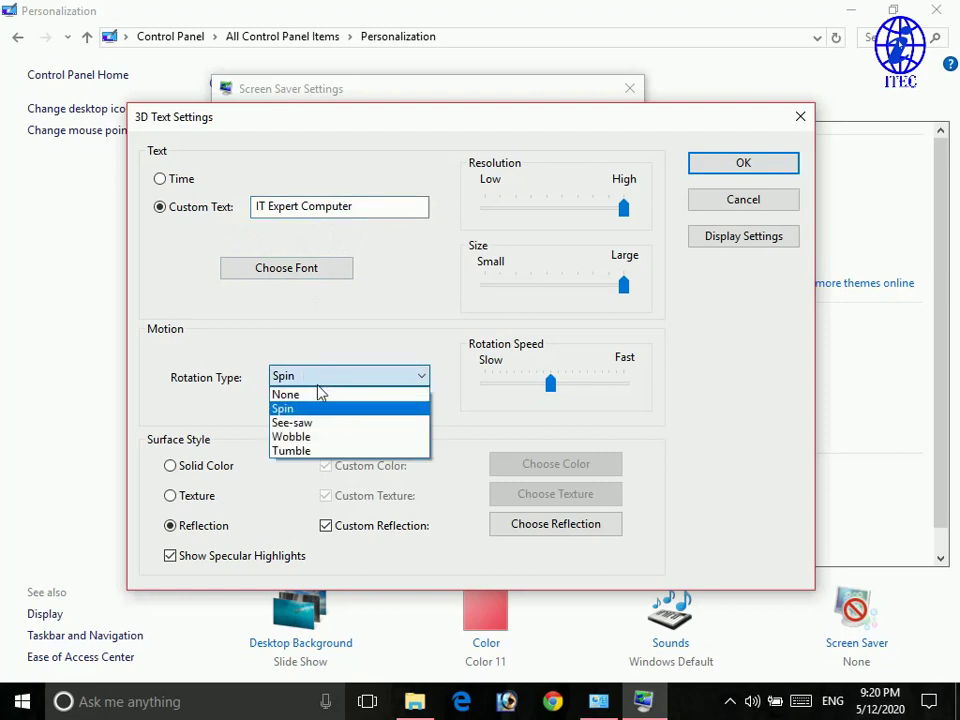
click(313, 424)
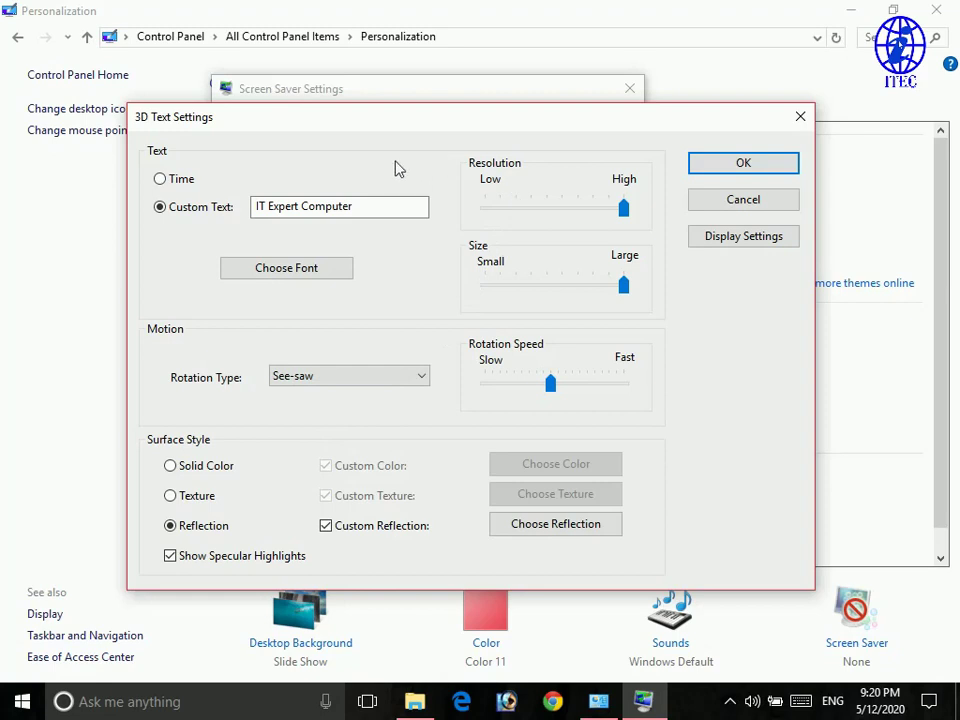
Change the 3D text font to Showcard Gothic
click(312, 280)
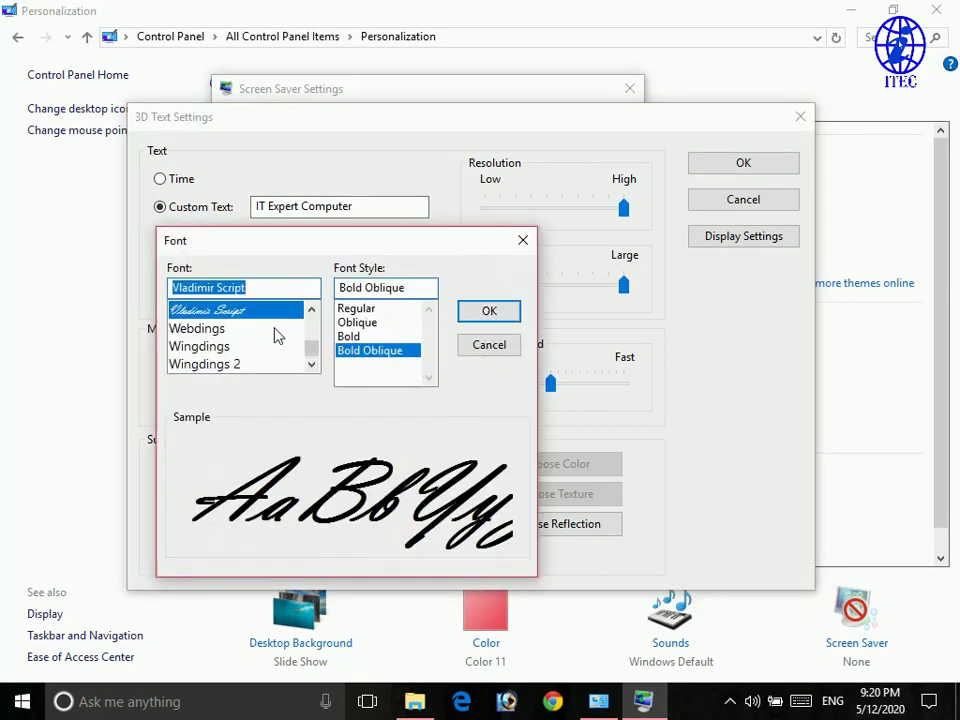
scroll(225, 338, down, 1)
scroll(226, 356, up, 6)
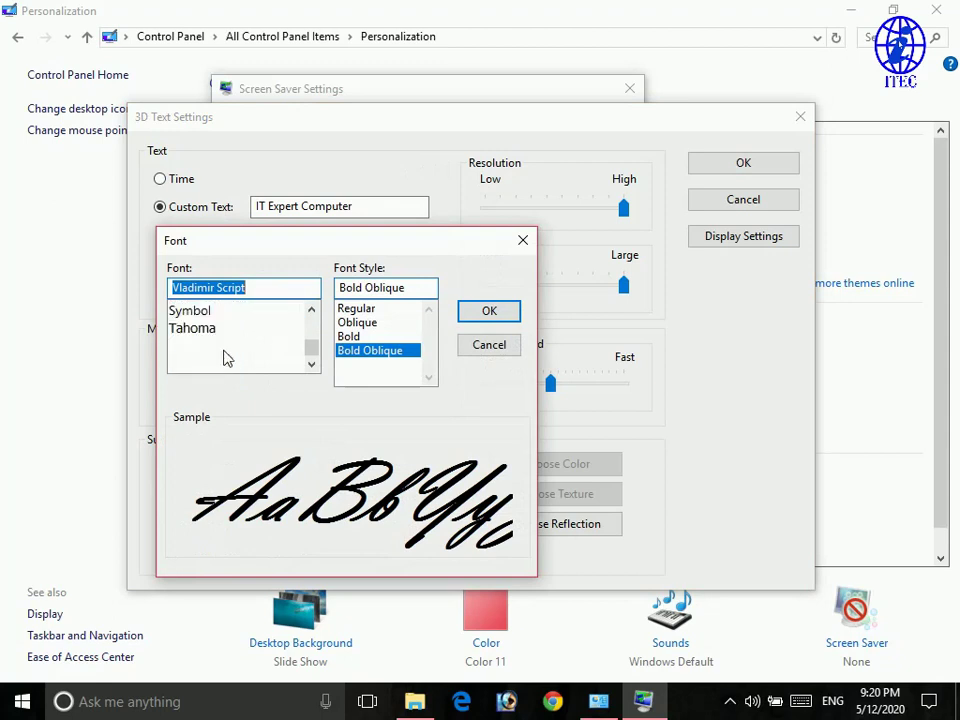
scroll(225, 358, down, 1)
scroll(238, 340, up, 2)
click(236, 328)
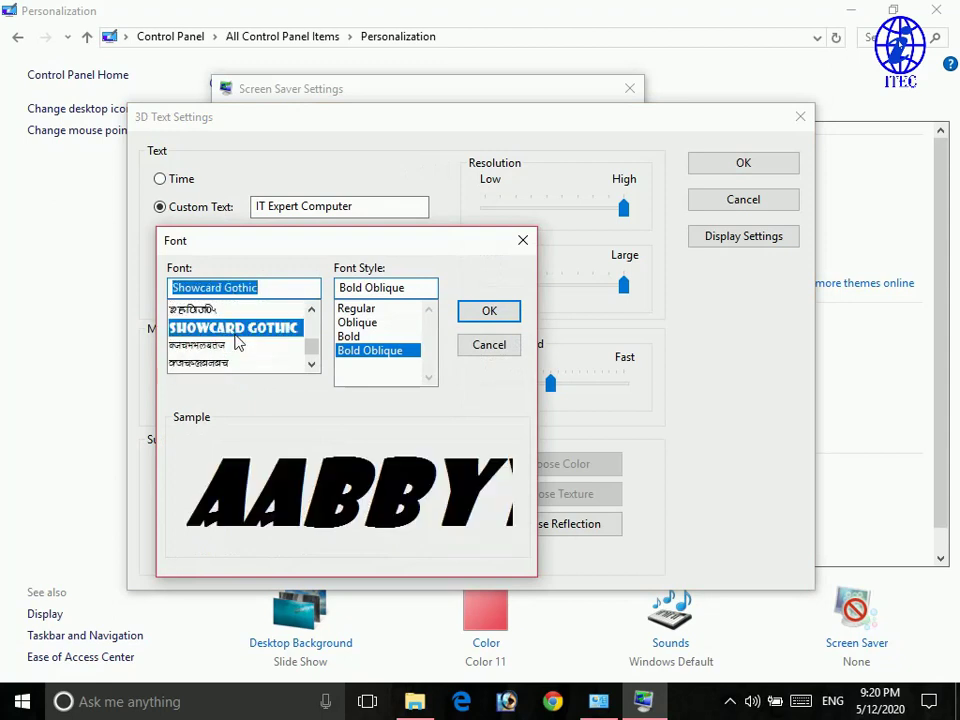
click(489, 312)
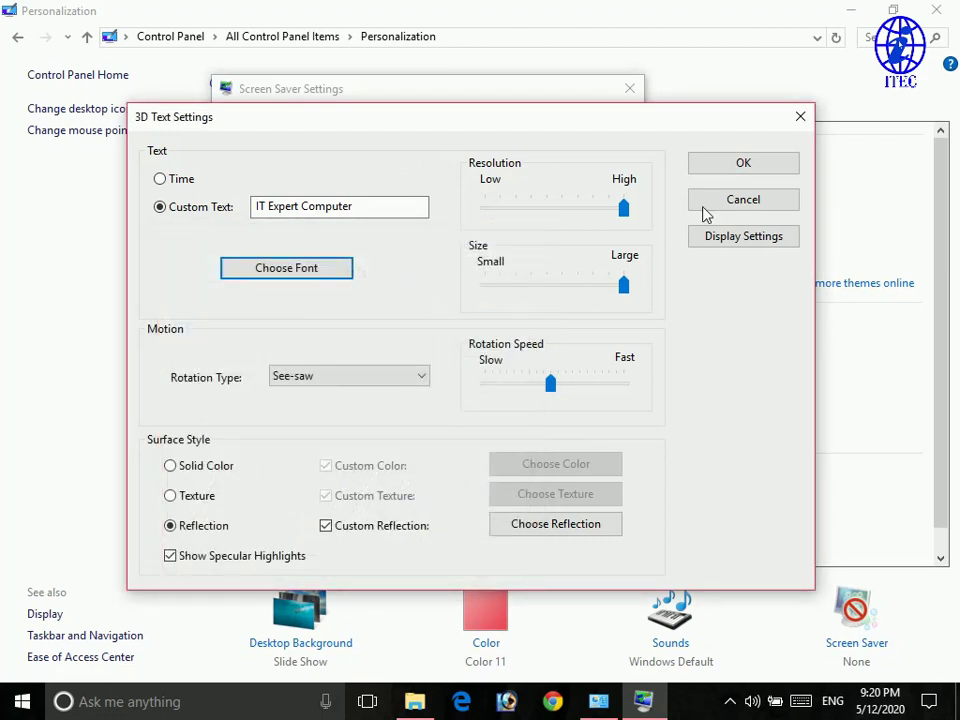
Accept the 3D Text settings and preview the customized screen saver full screen
click(732, 170)
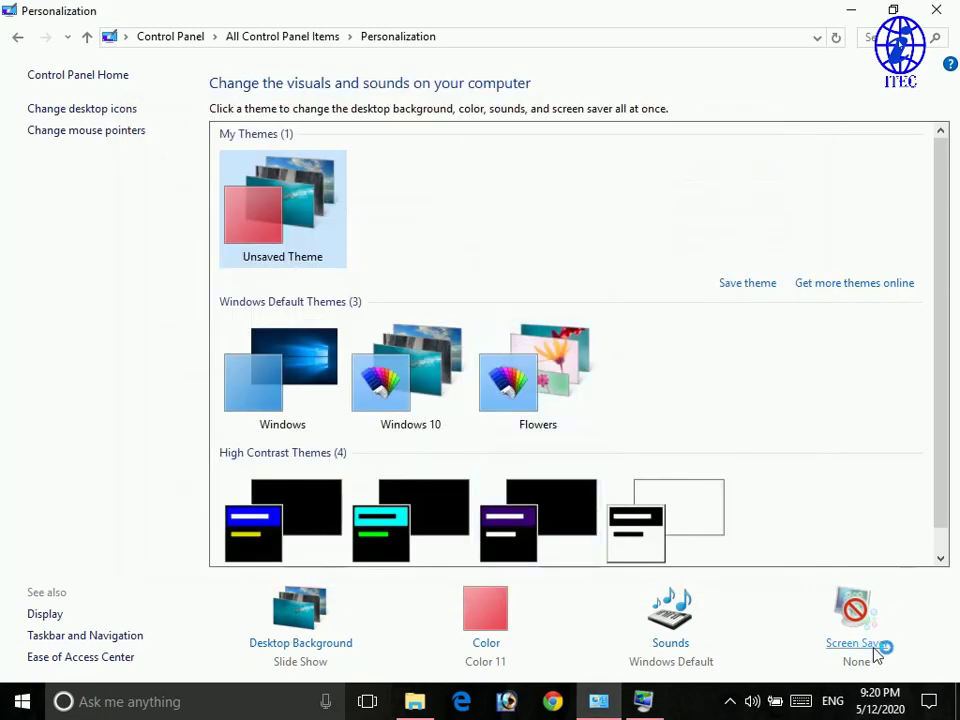
click(565, 359)
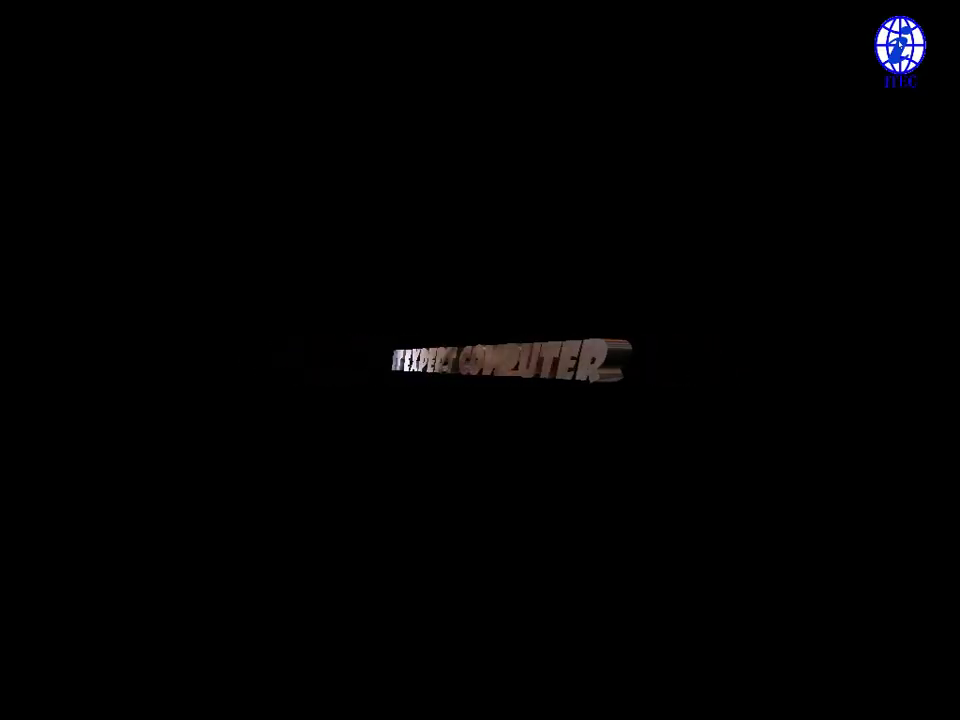
mouse_move(621, 75)
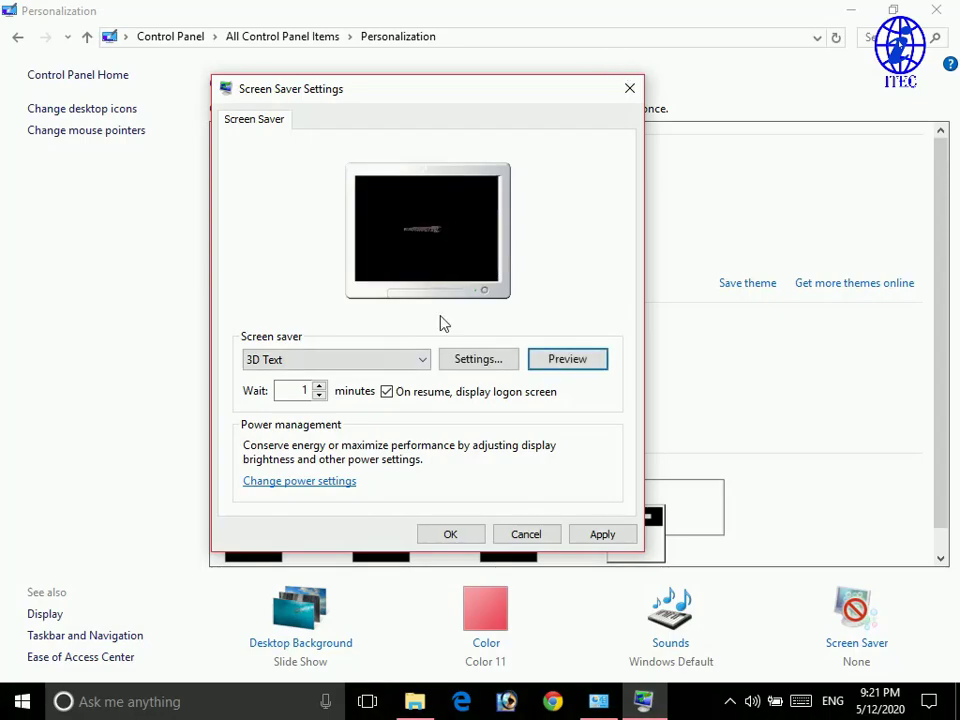
Increase the 3D text's rotation speed toward Fast and reduce its size toward Small
click(491, 362)
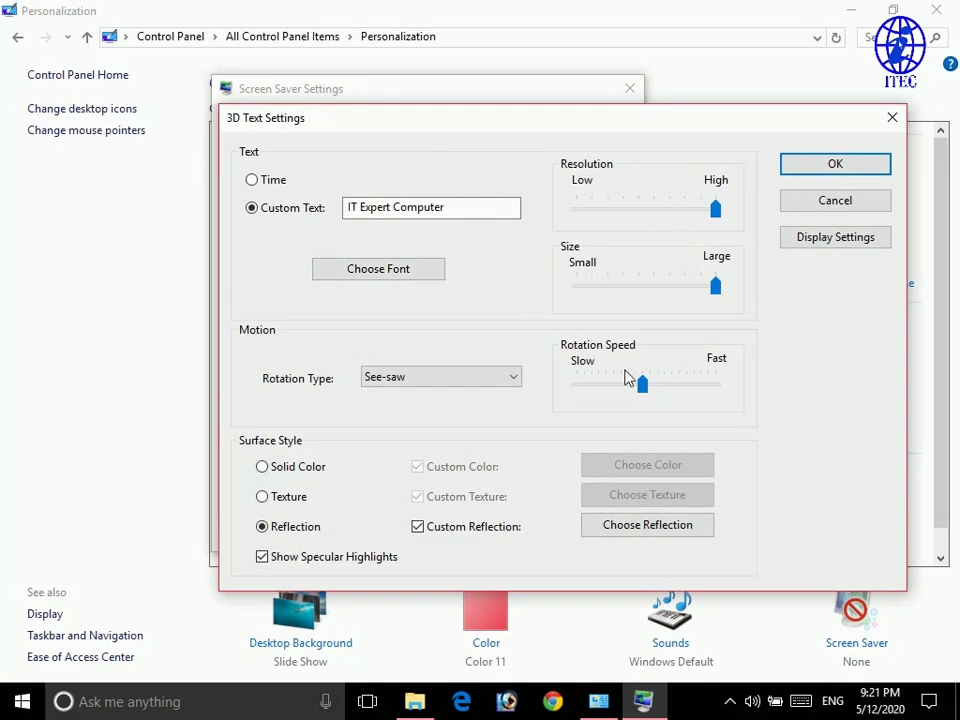
drag(651, 390, 668, 392)
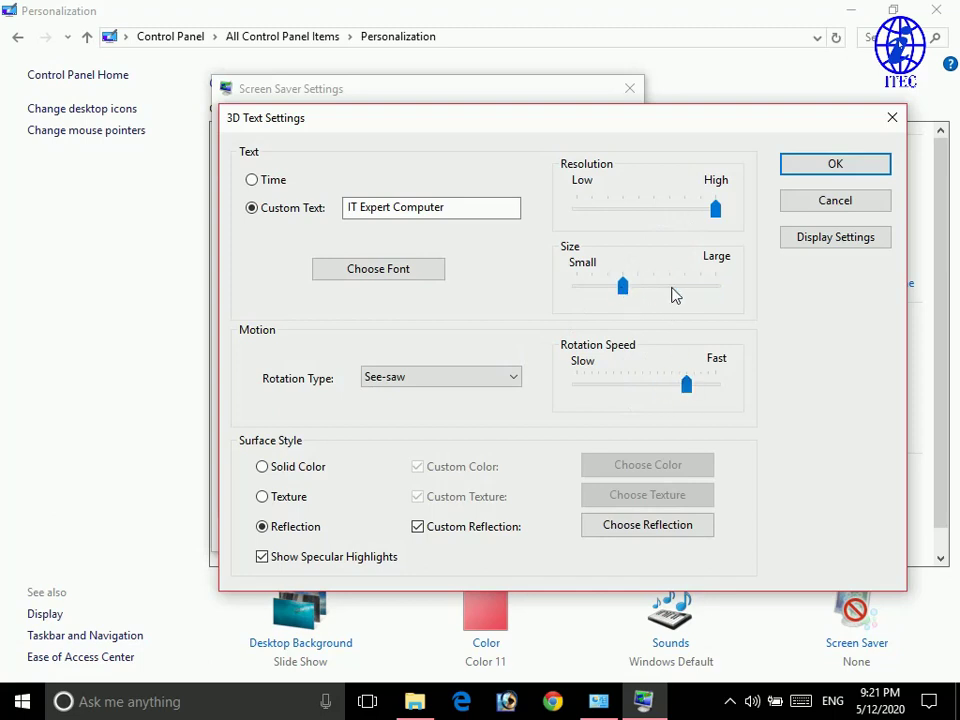
click(821, 168)
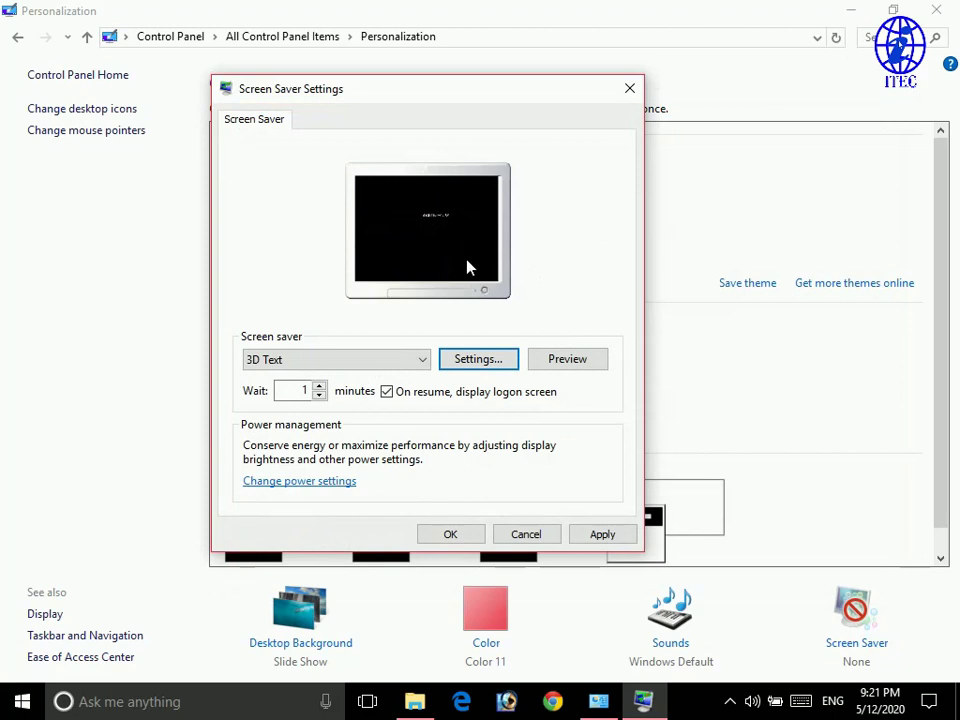
Reopen the 3D Text settings and set the size to Large and the resolution to High
click(494, 362)
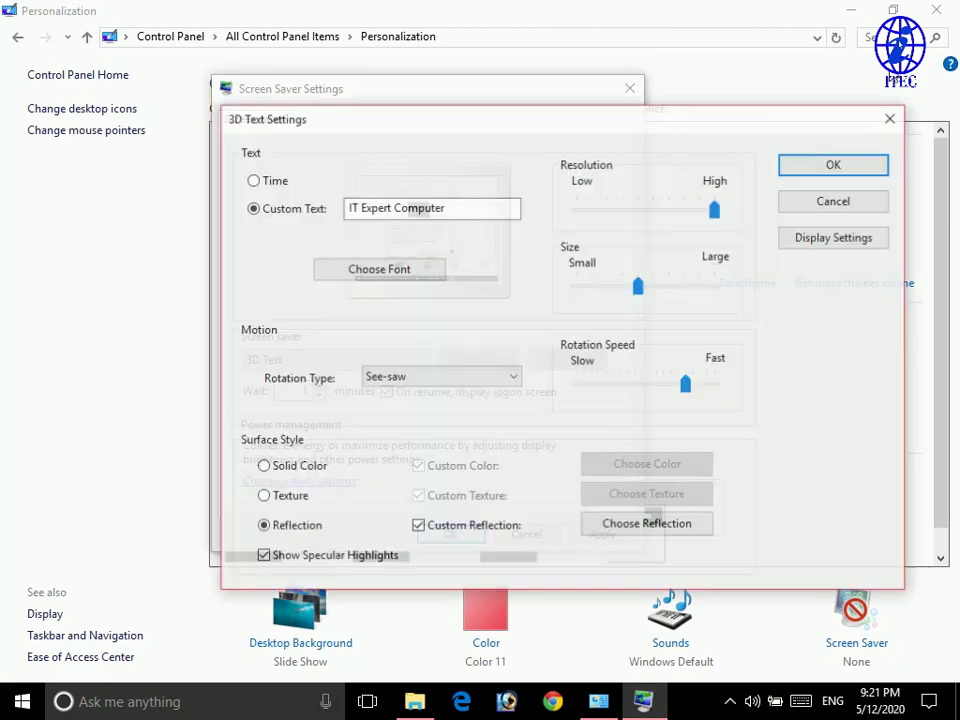
drag(637, 287, 700, 292)
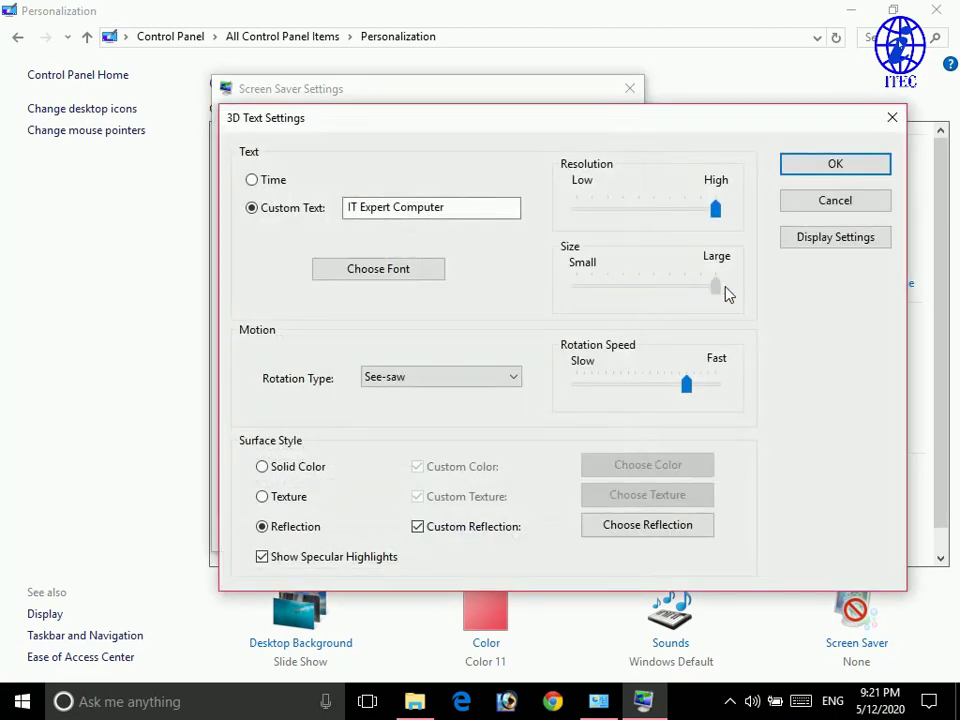
drag(620, 218, 723, 233)
Change the 3D text's rotation type to Wobble and preview the screen saver full screen
click(437, 378)
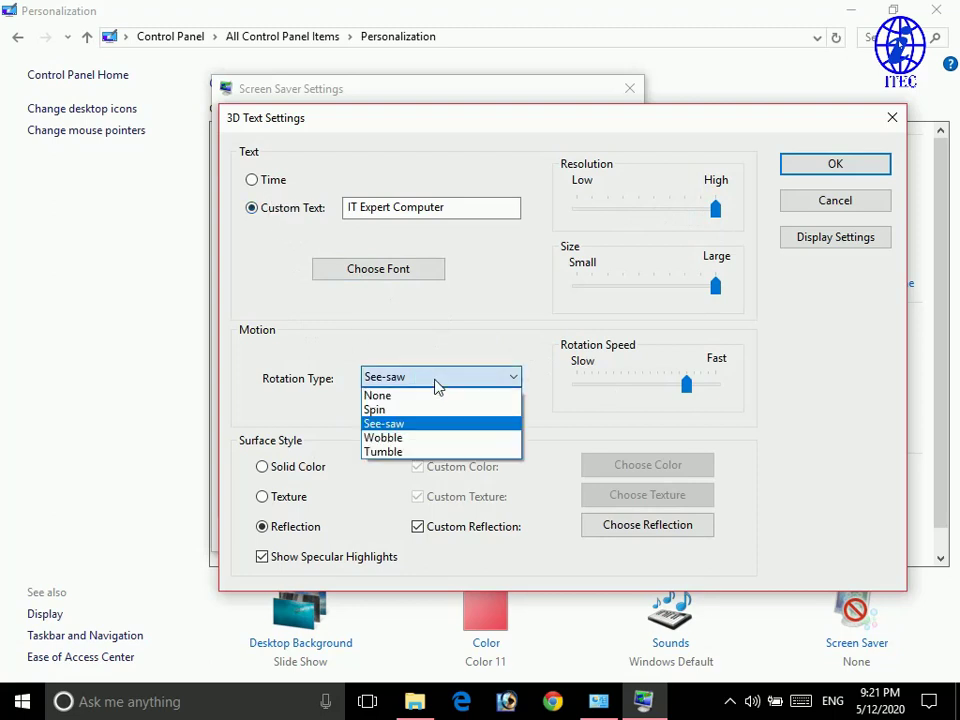
click(408, 442)
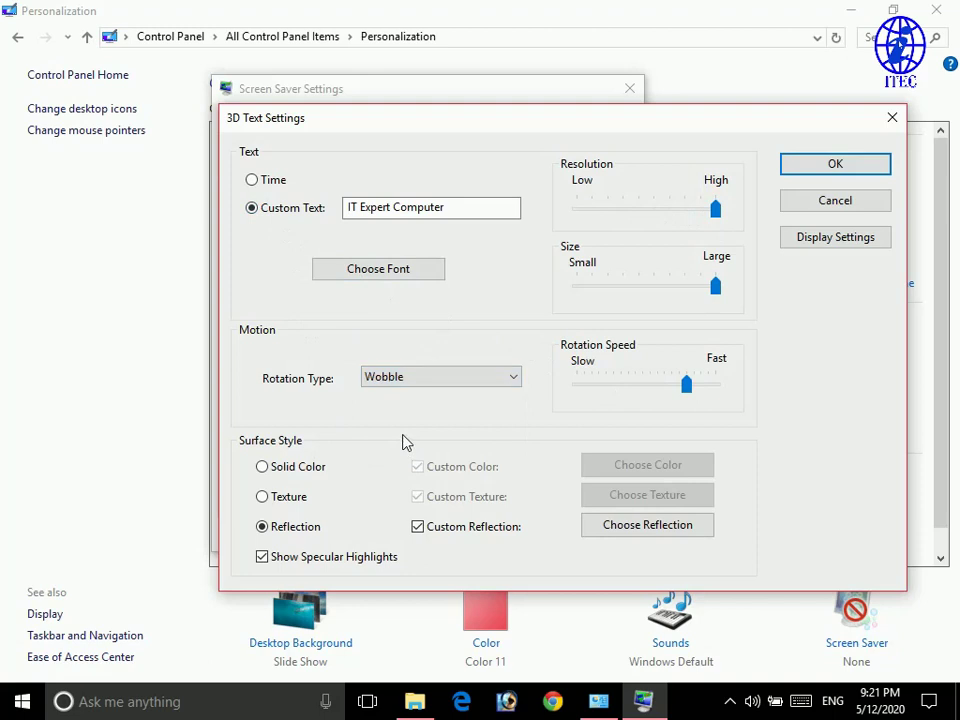
click(848, 170)
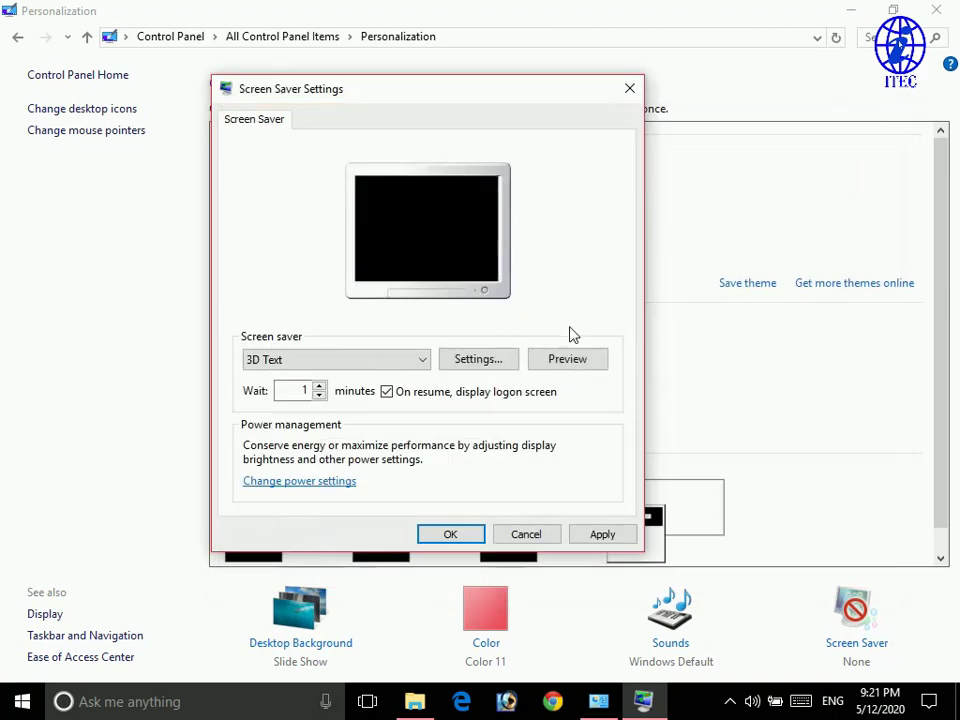
click(570, 362)
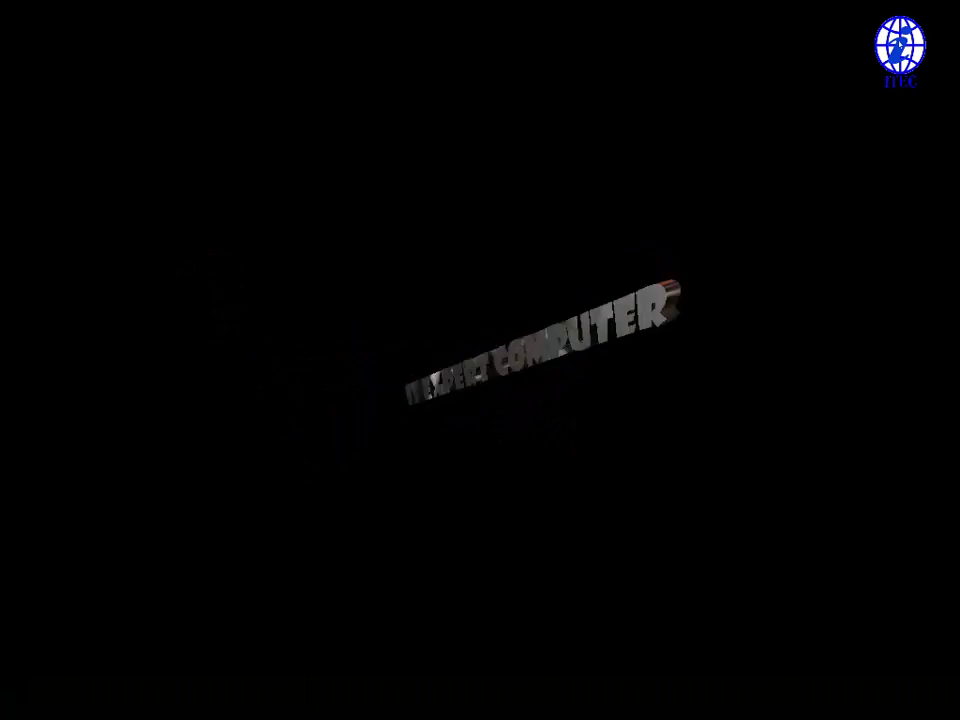
mouse_move(536, 321)
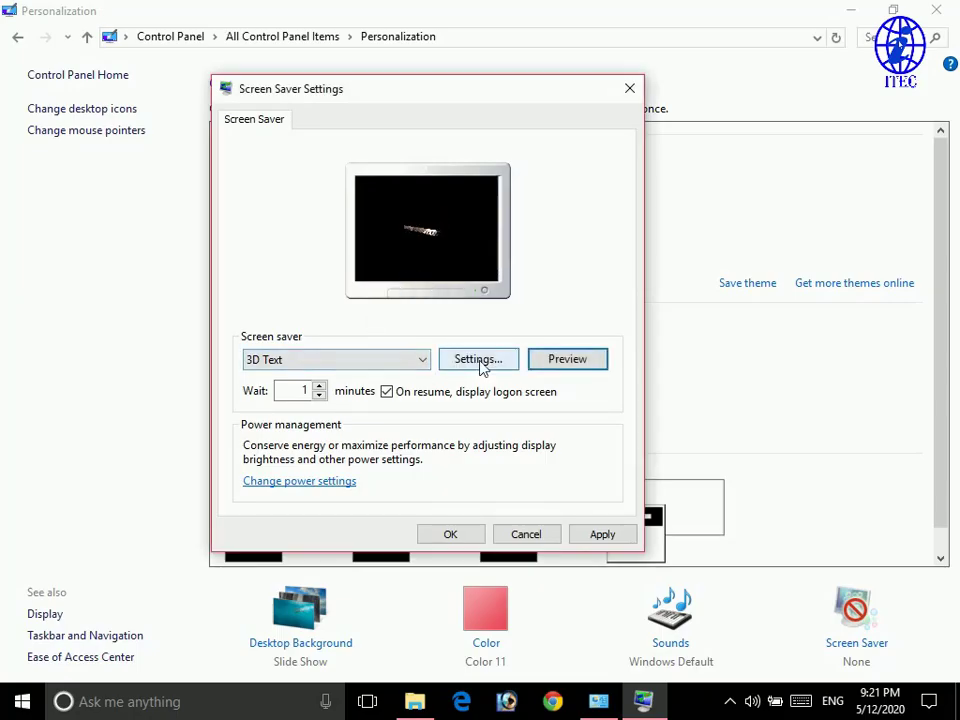
Change the 3D text's rotation type to Tumble and preview the screen saver full screen
click(480, 364)
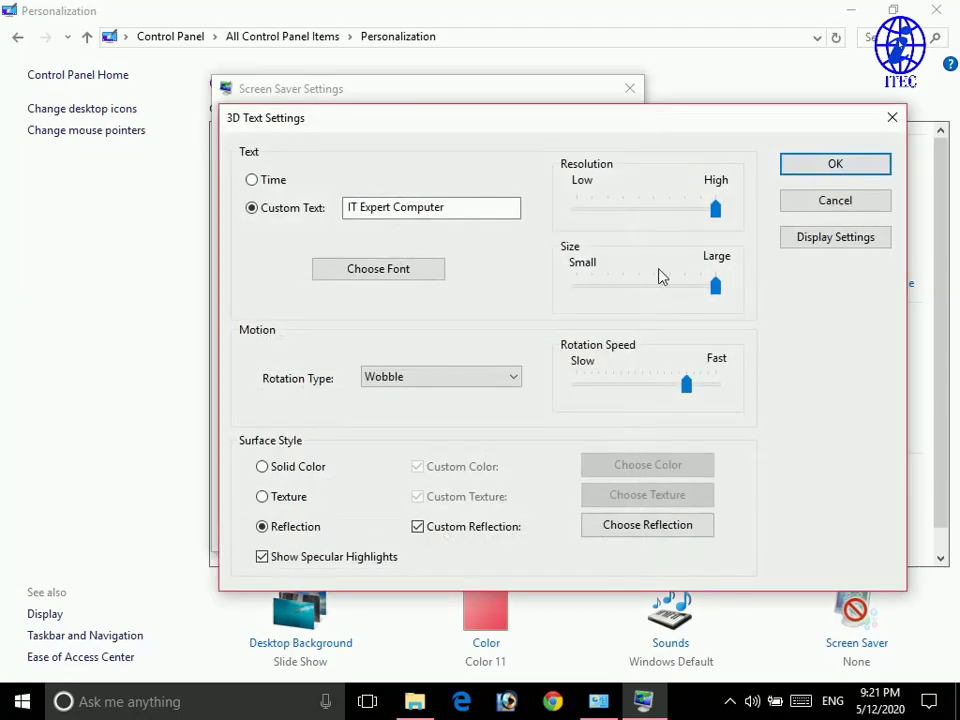
click(480, 378)
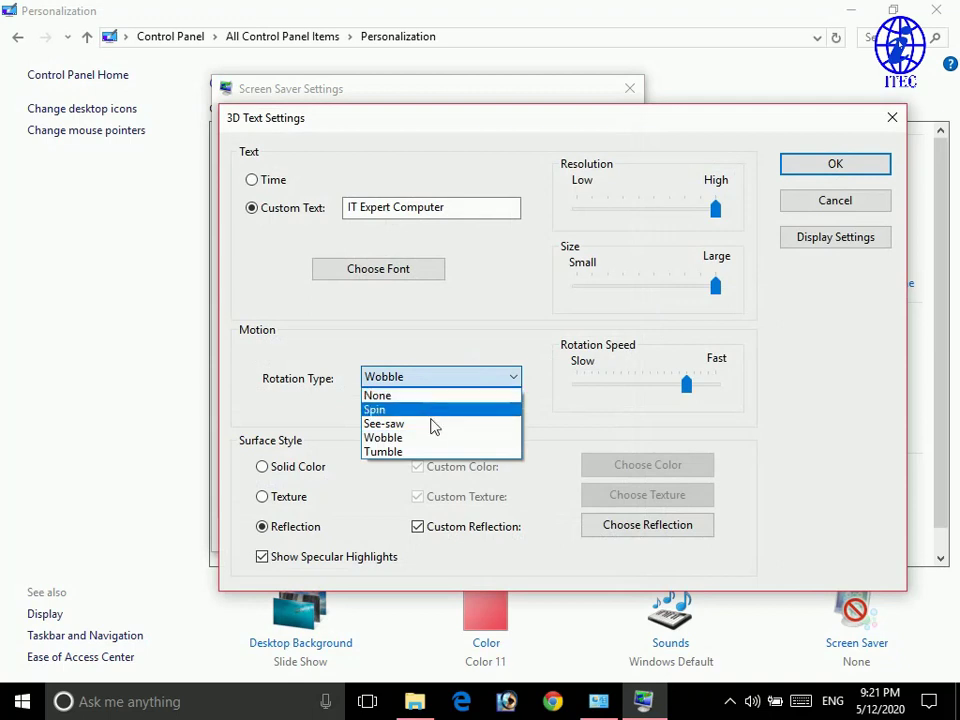
click(427, 452)
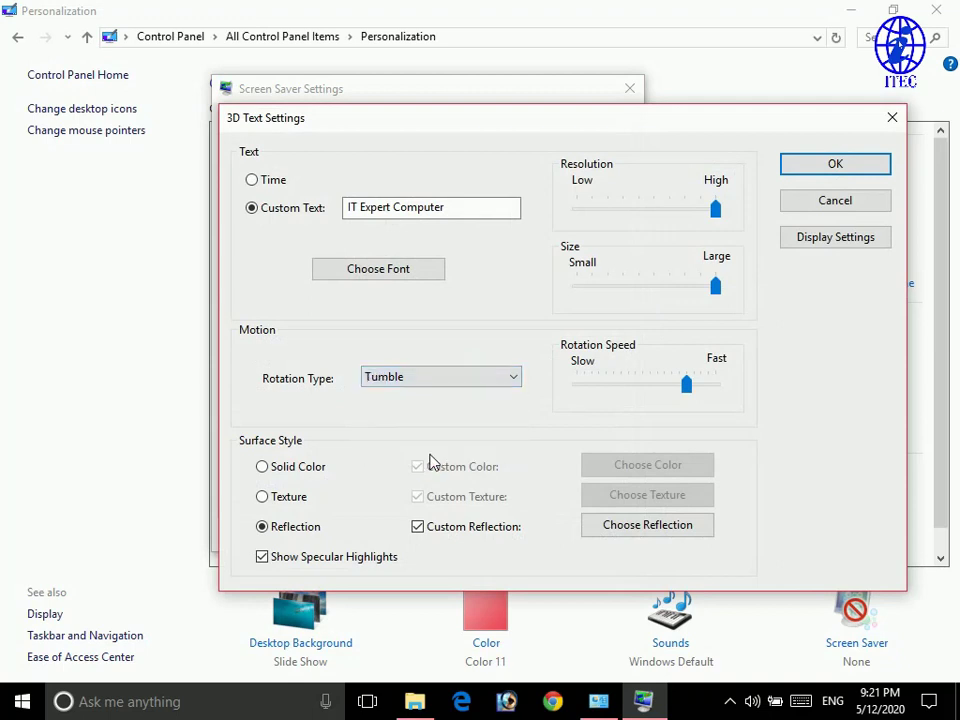
click(806, 170)
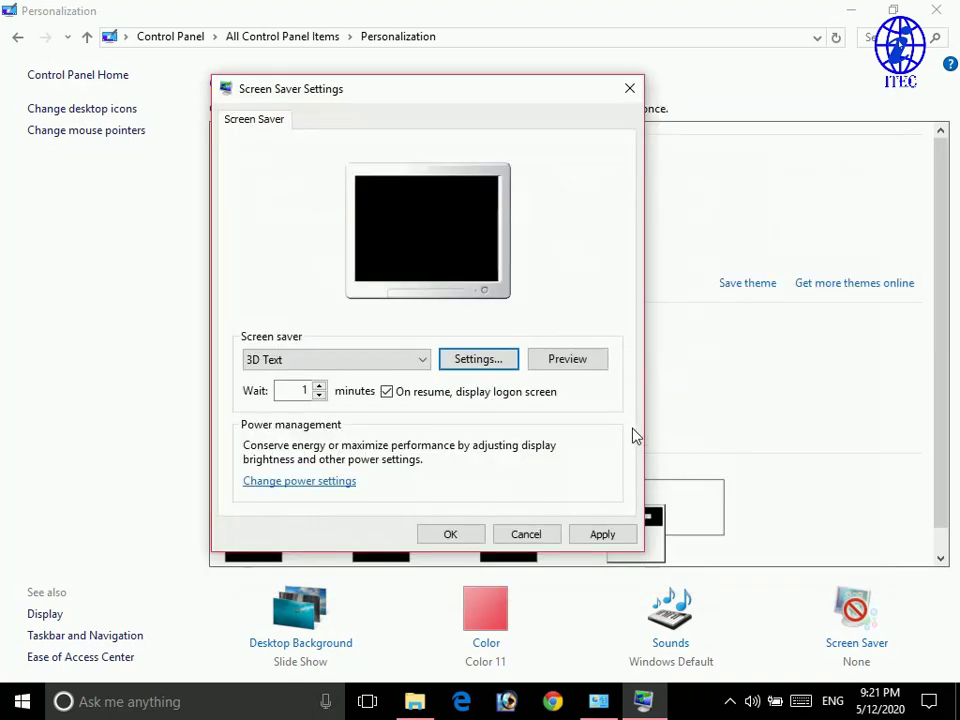
click(588, 367)
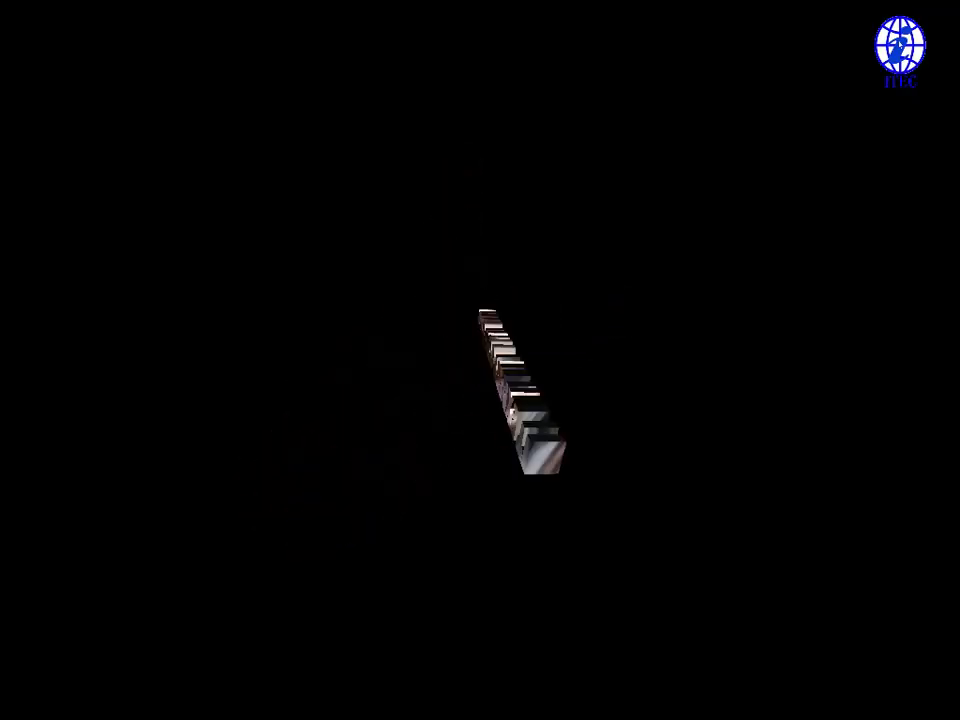
mouse_move(372, 518)
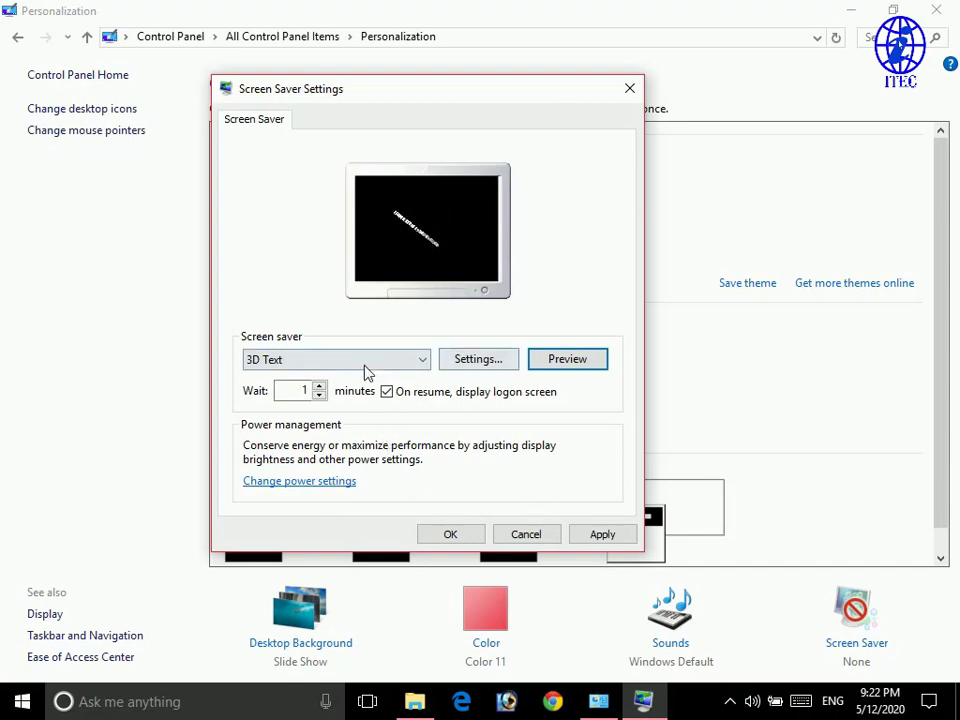
Switch the screen saver to (None) and back to 3D Text, apply it and close the screen saver settings
click(428, 360)
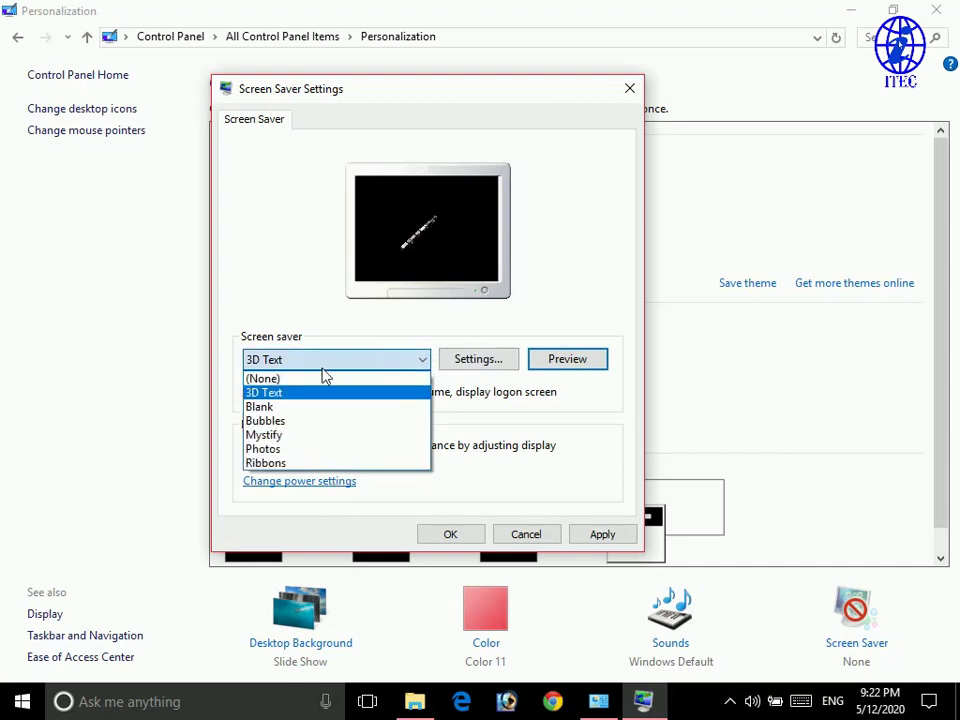
click(296, 380)
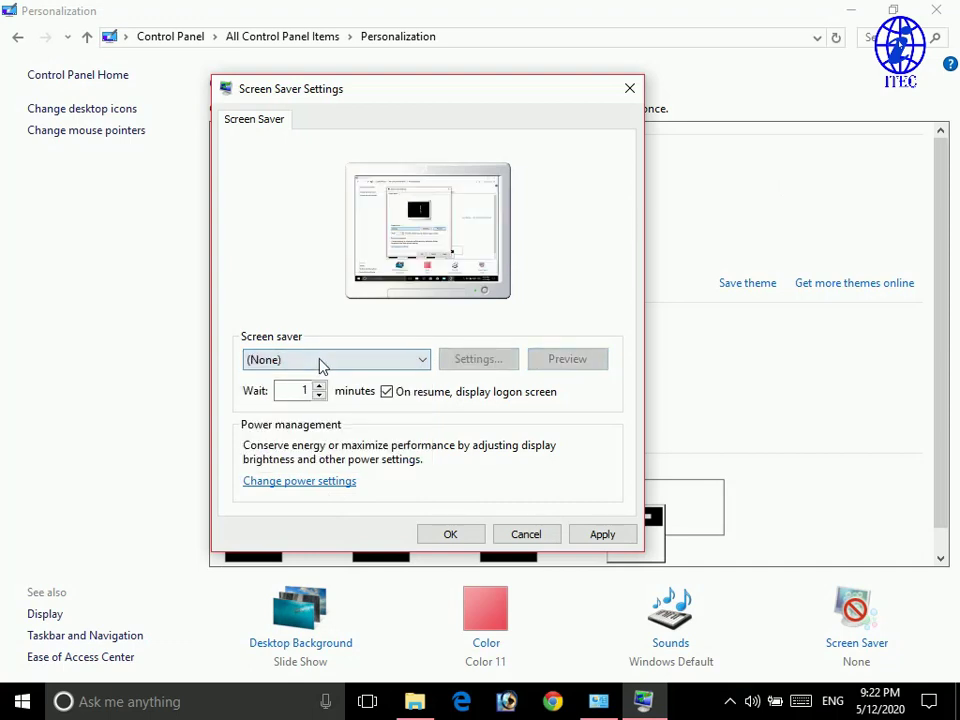
click(325, 362)
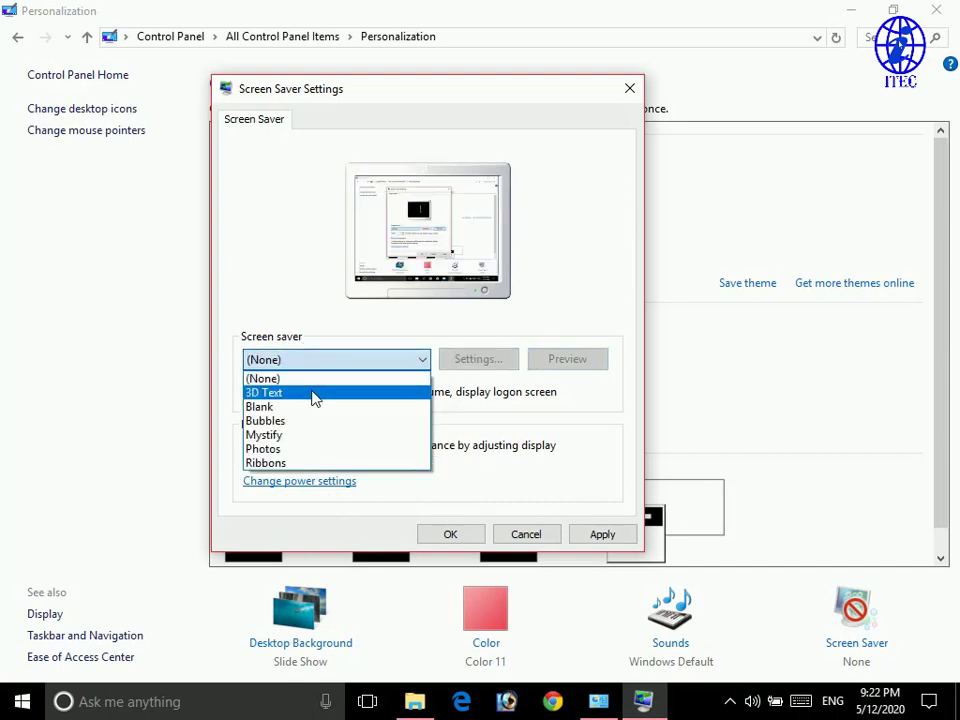
click(312, 392)
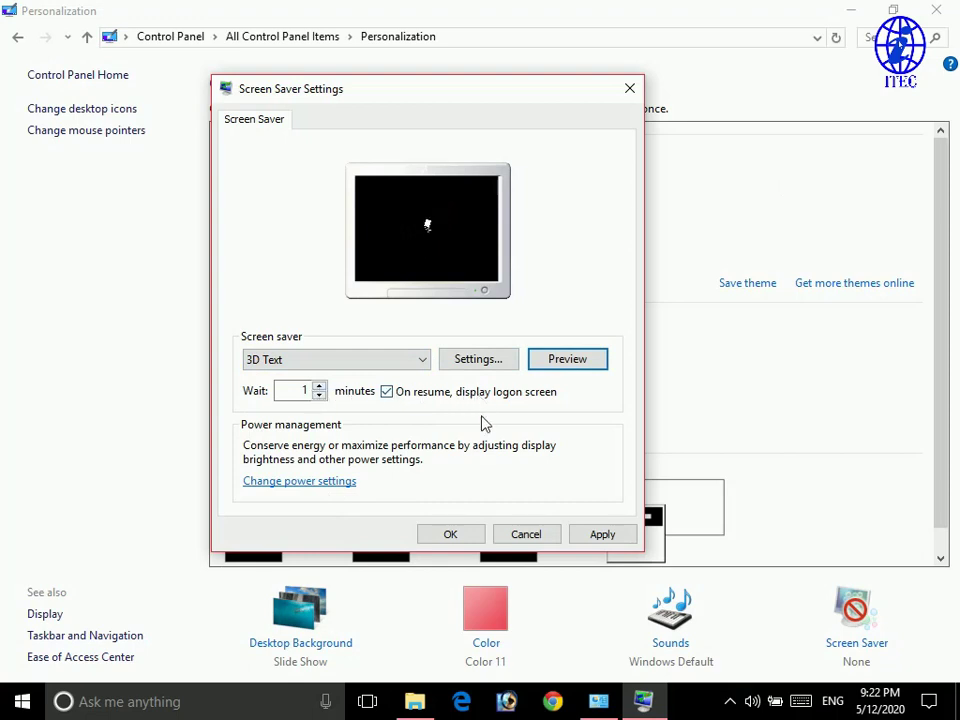
click(604, 536)
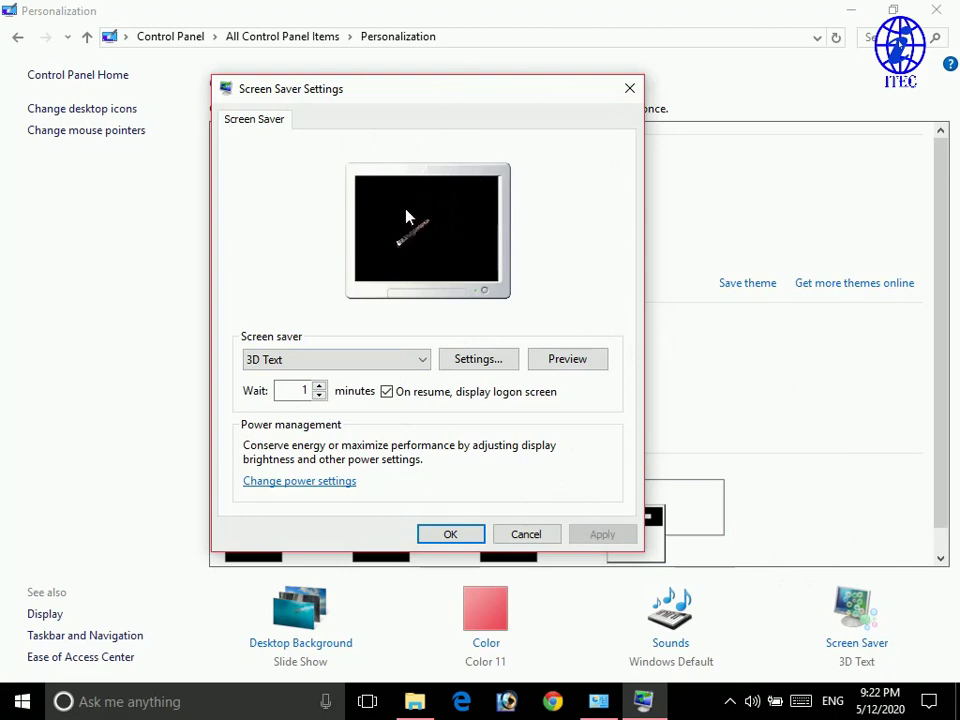
click(448, 533)
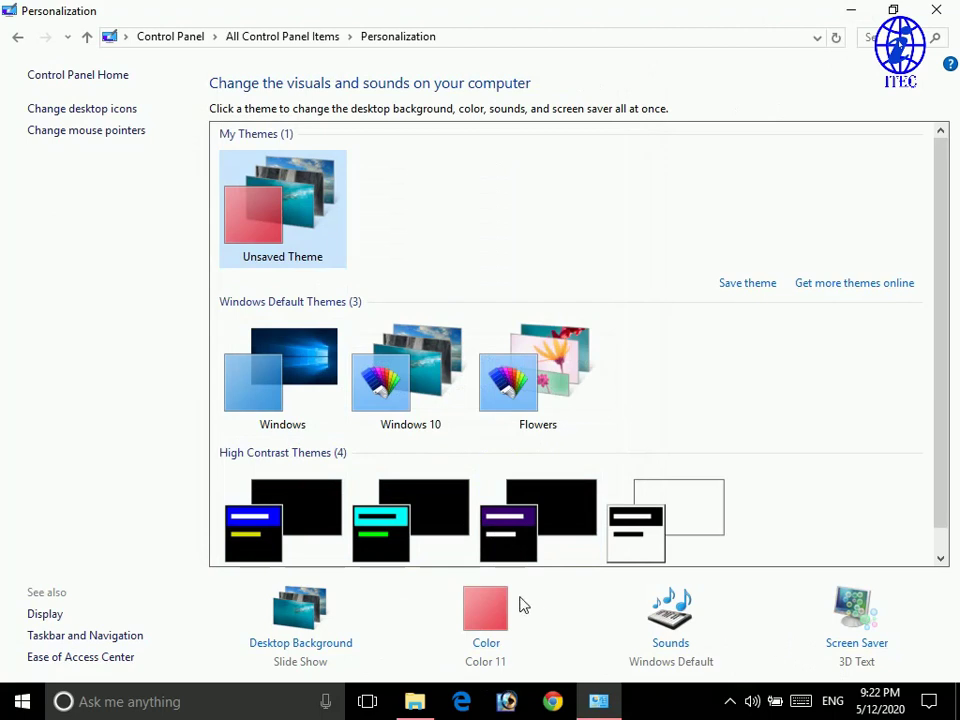
Minimize the Personalization window and open Control Panel from a search for "conto"
scroll(520, 604, down, 1)
scroll(520, 604, up, 1)
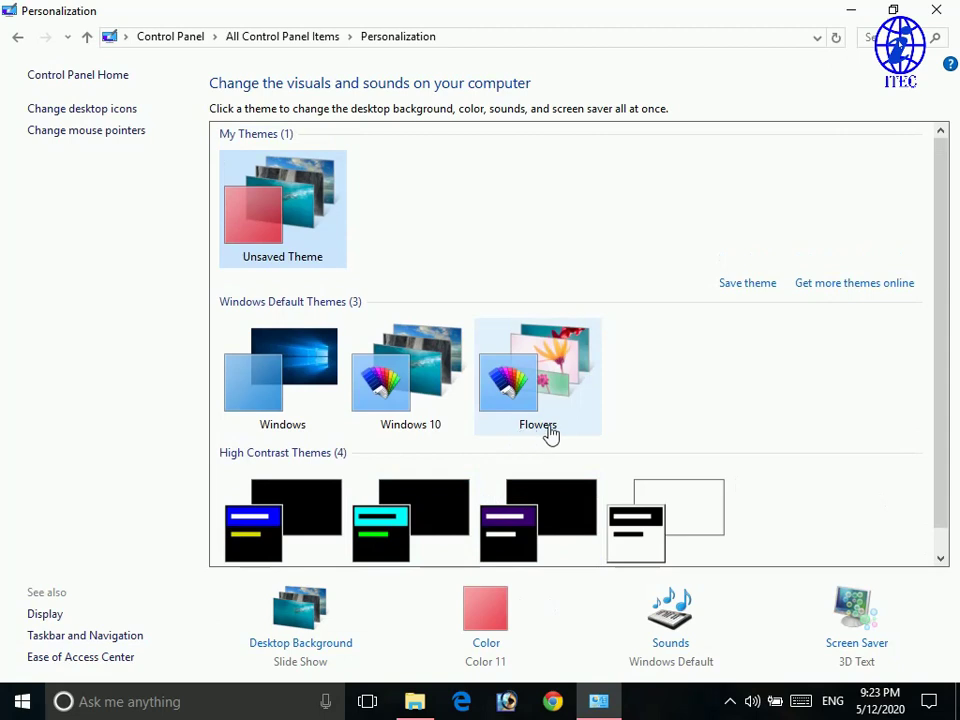
click(849, 14)
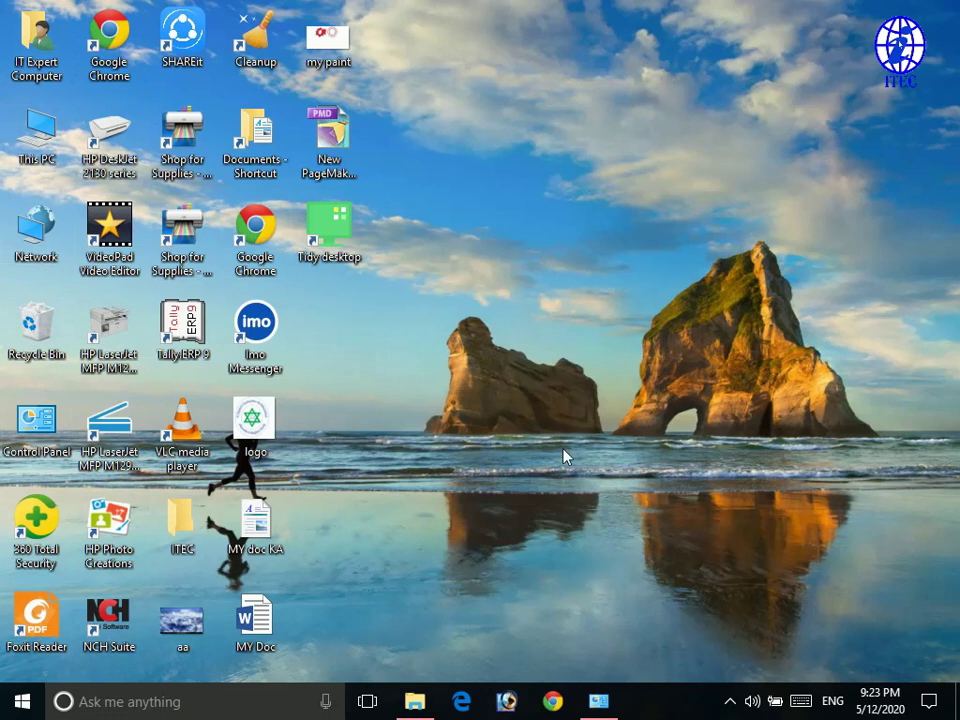
click(197, 711)
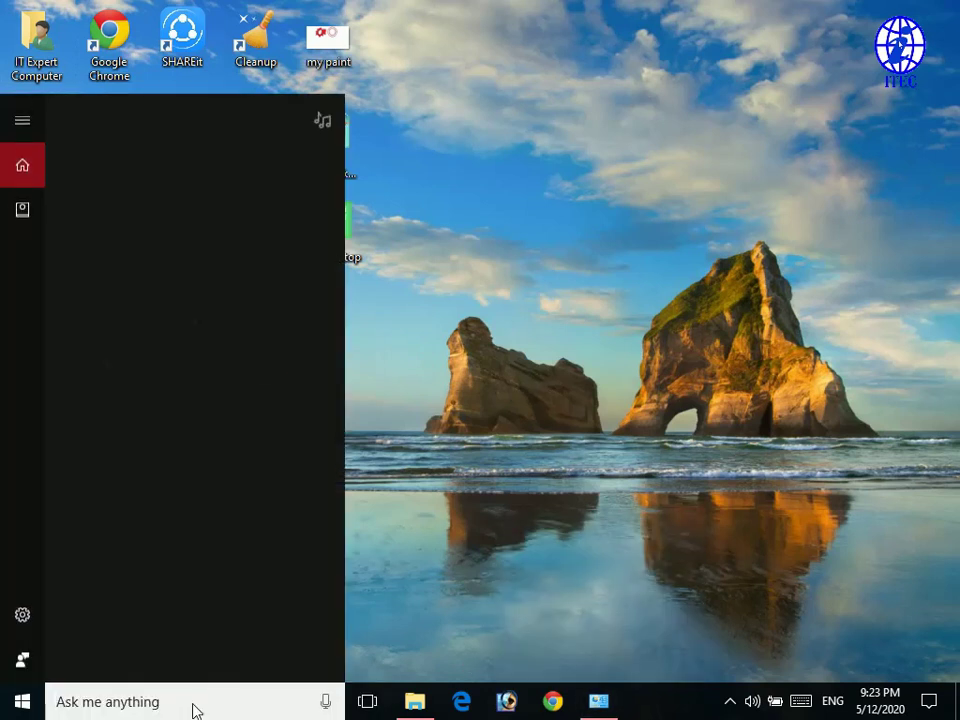
text(con)
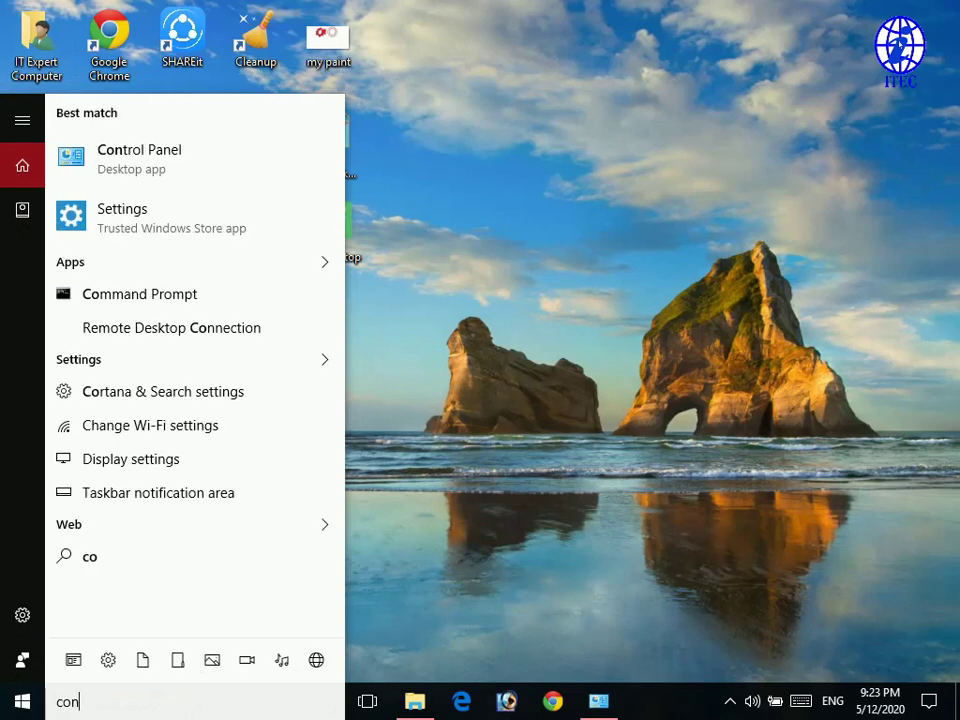
text(to)
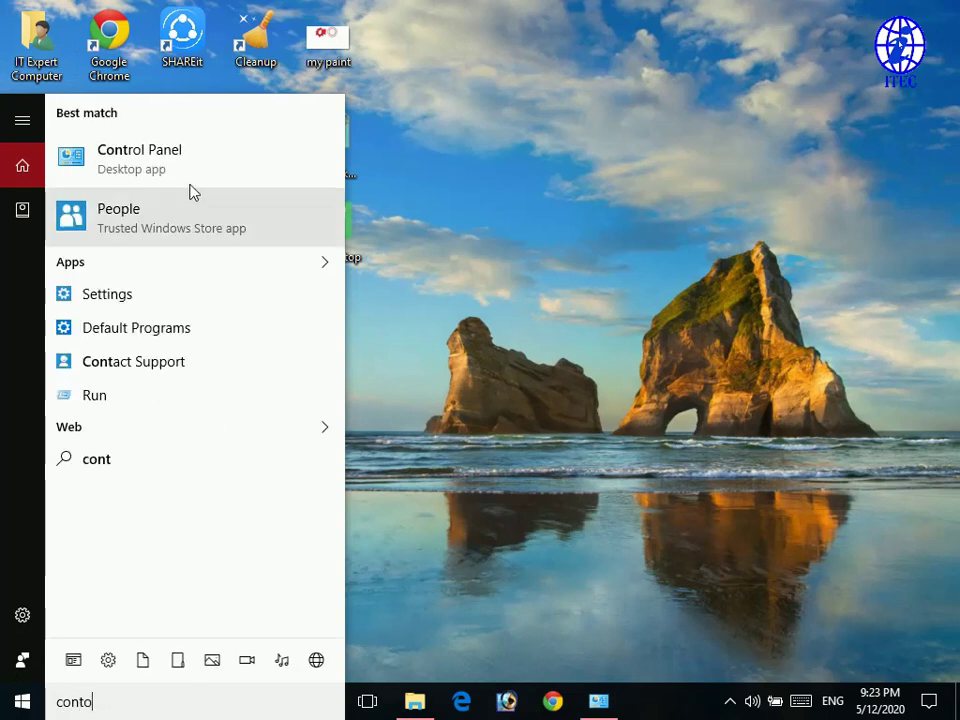
click(150, 172)
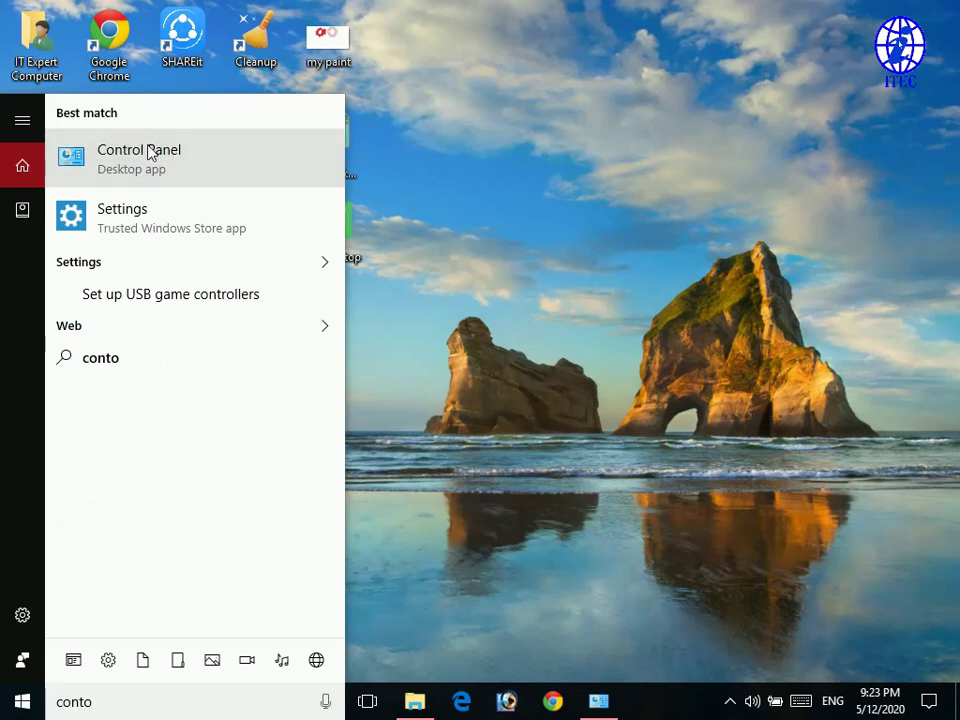
Close the extra Control Panel windows and return to the Personalization window
click(604, 707)
click(24, 40)
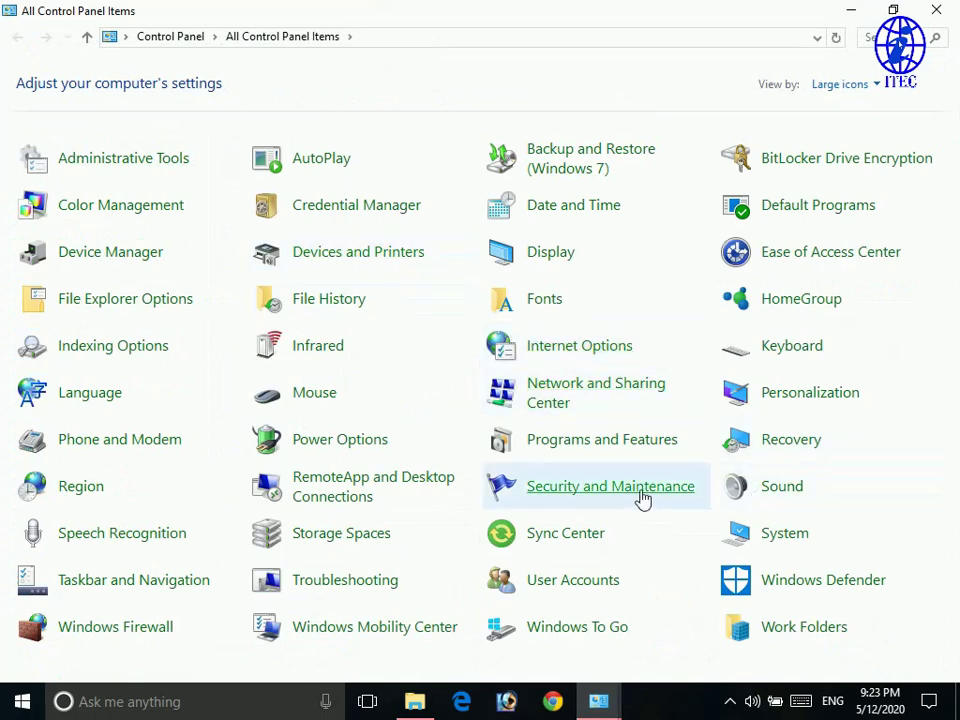
click(558, 420)
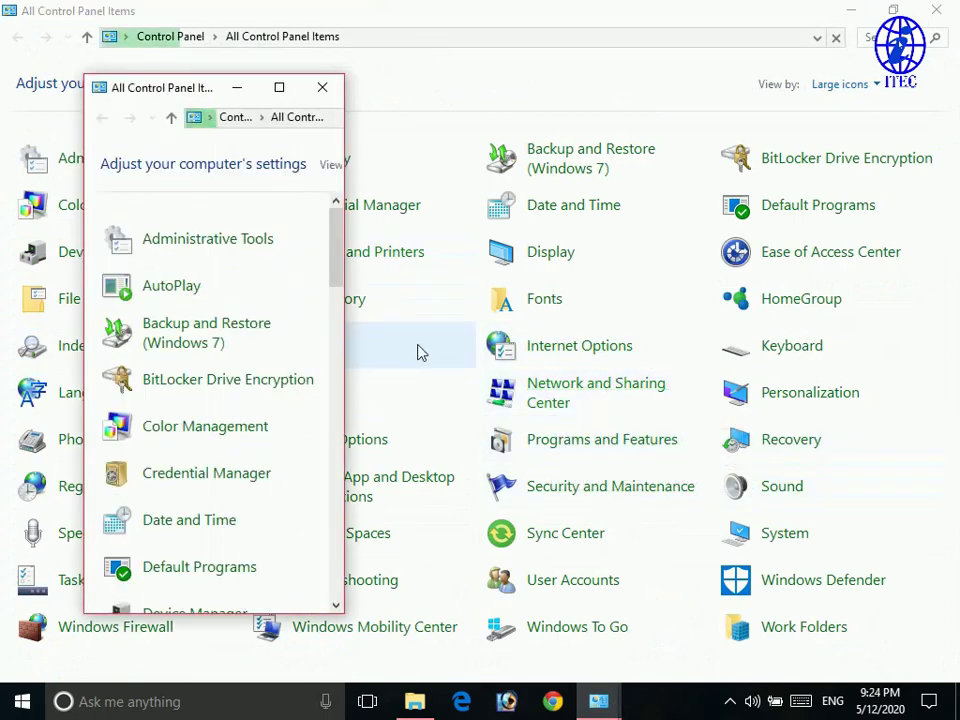
click(322, 87)
click(604, 440)
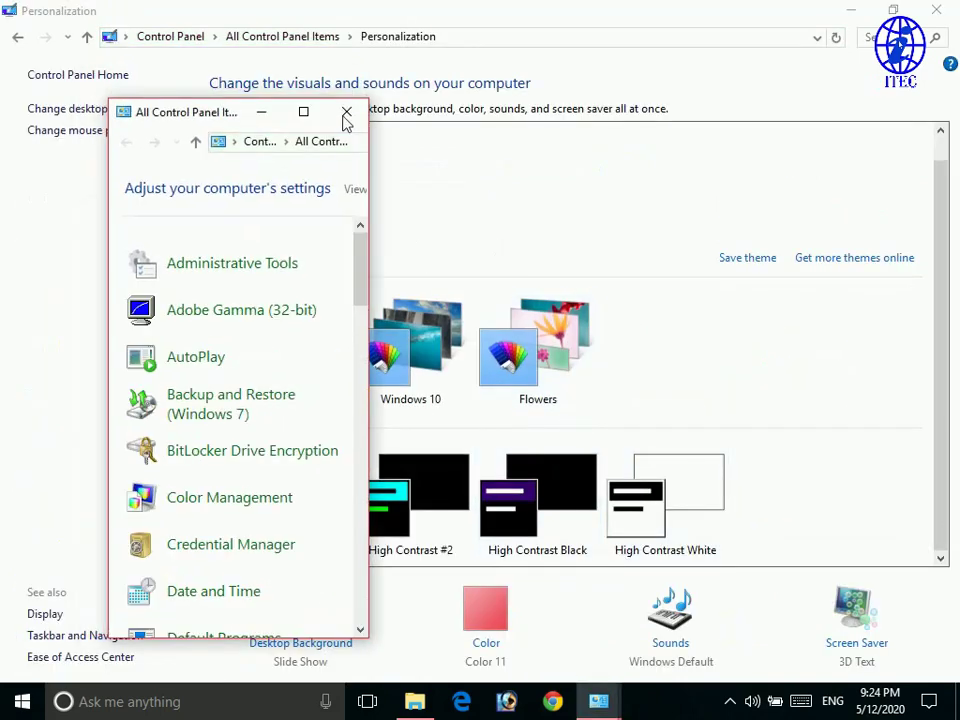
click(347, 113)
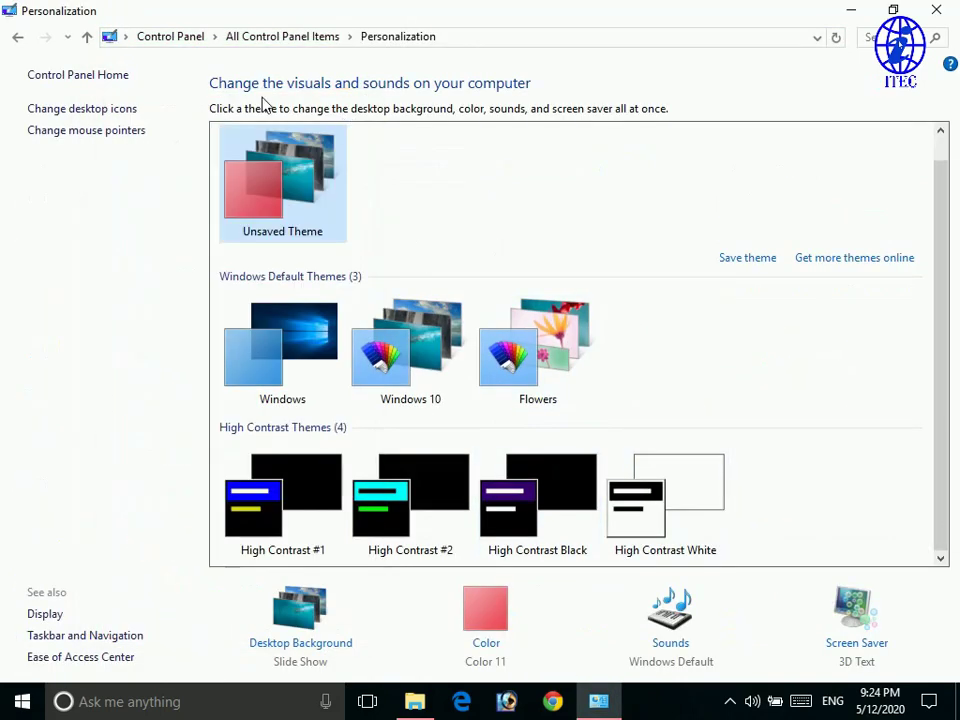
Go back to All Control Panel Items and reopen Personalization
click(17, 38)
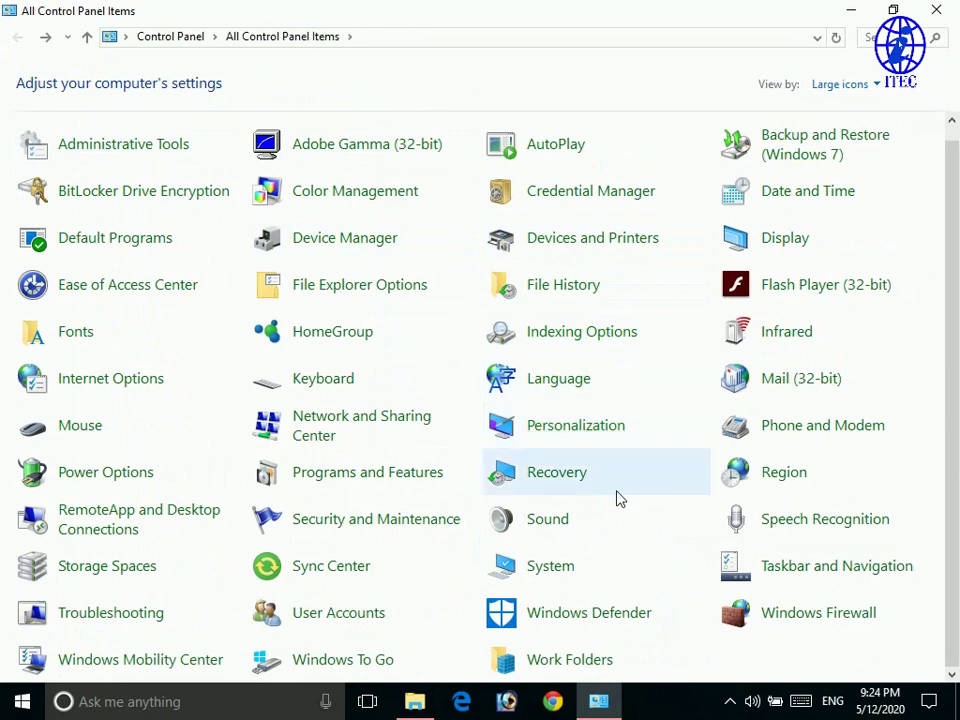
scroll(576, 522, up, 1)
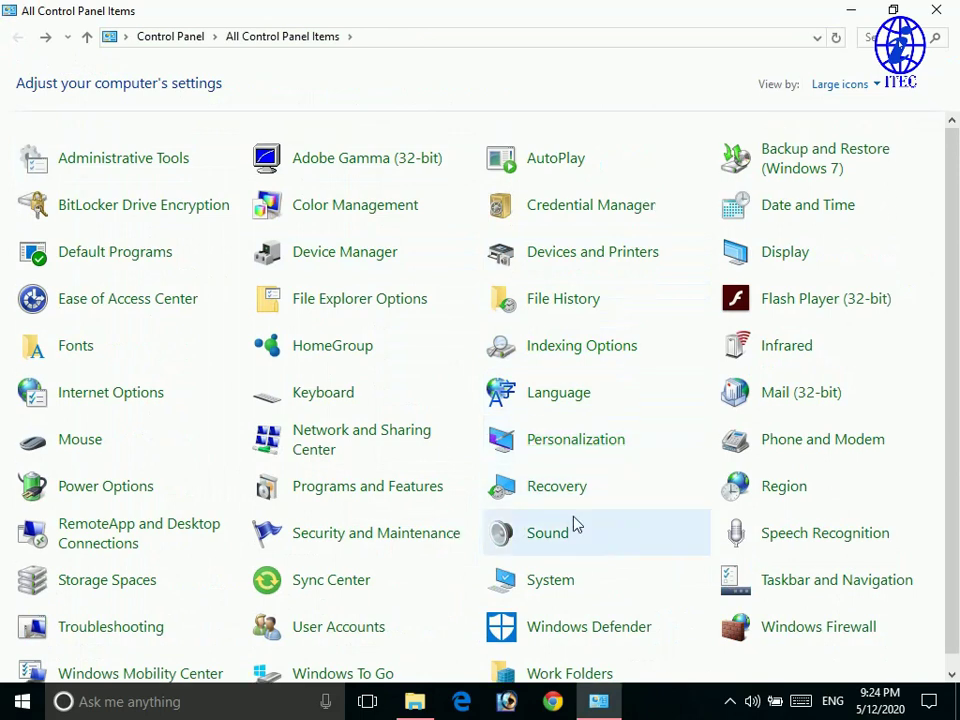
click(567, 453)
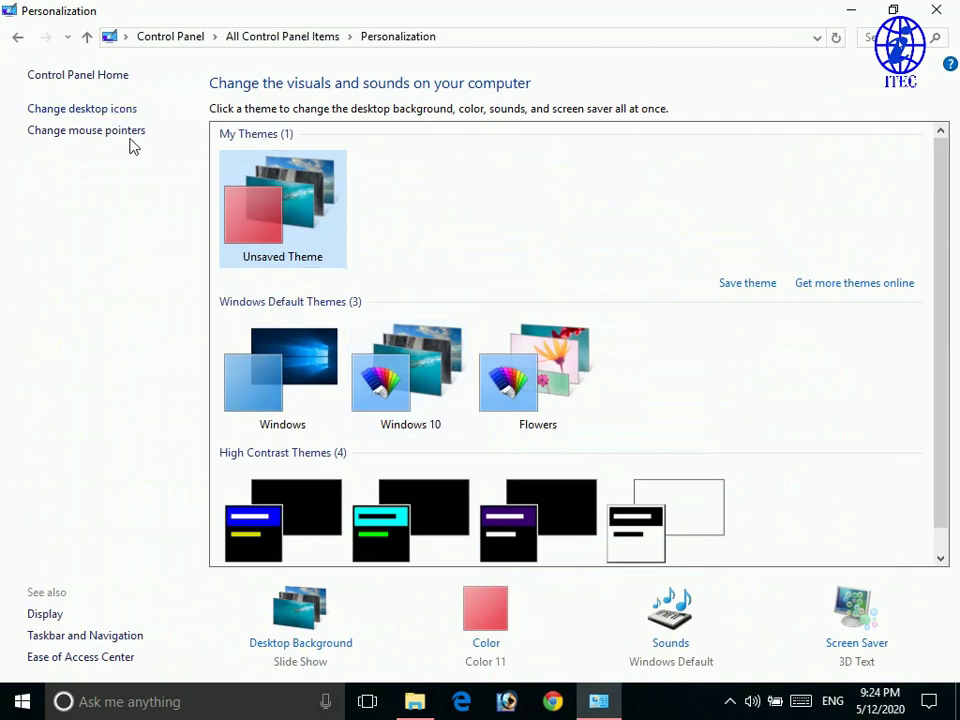
Hide the Computer icon in the Desktop Icon Settings and show the desktop
click(108, 117)
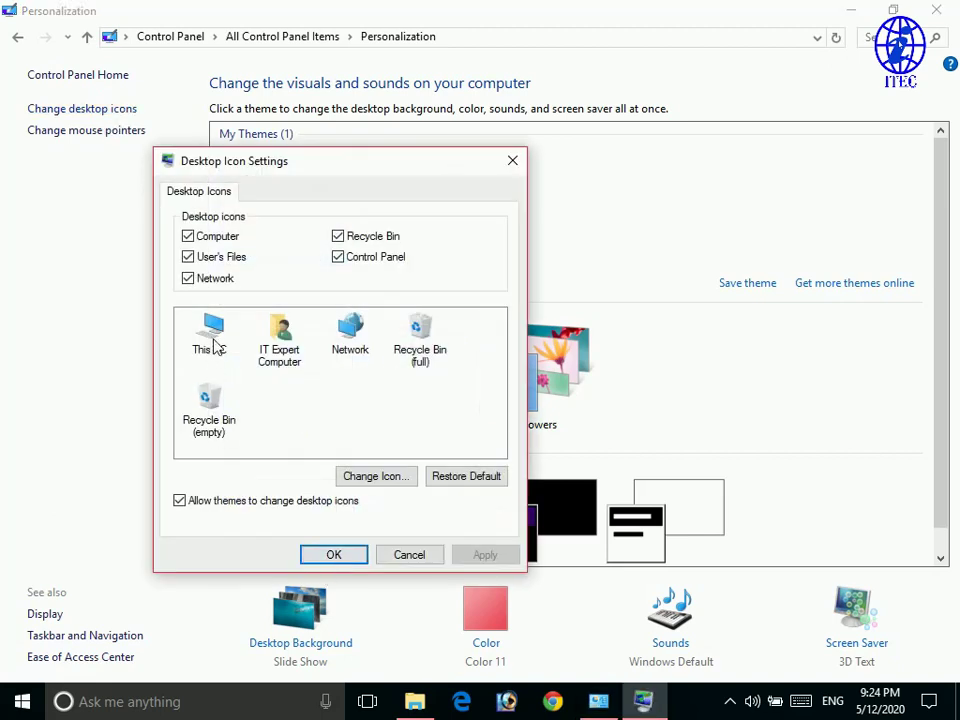
click(188, 237)
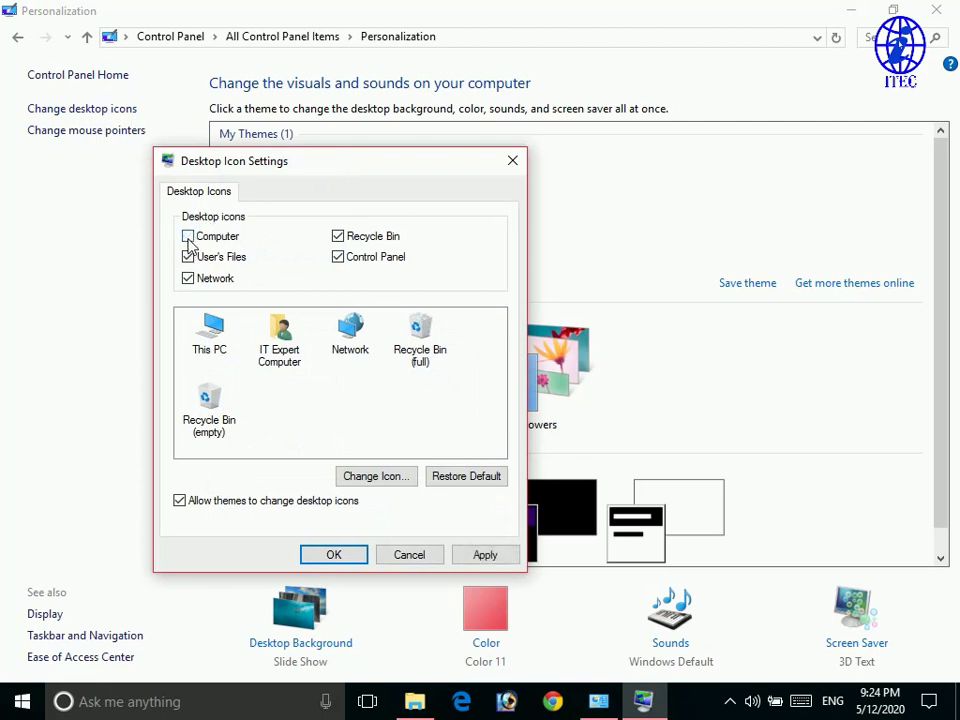
click(345, 561)
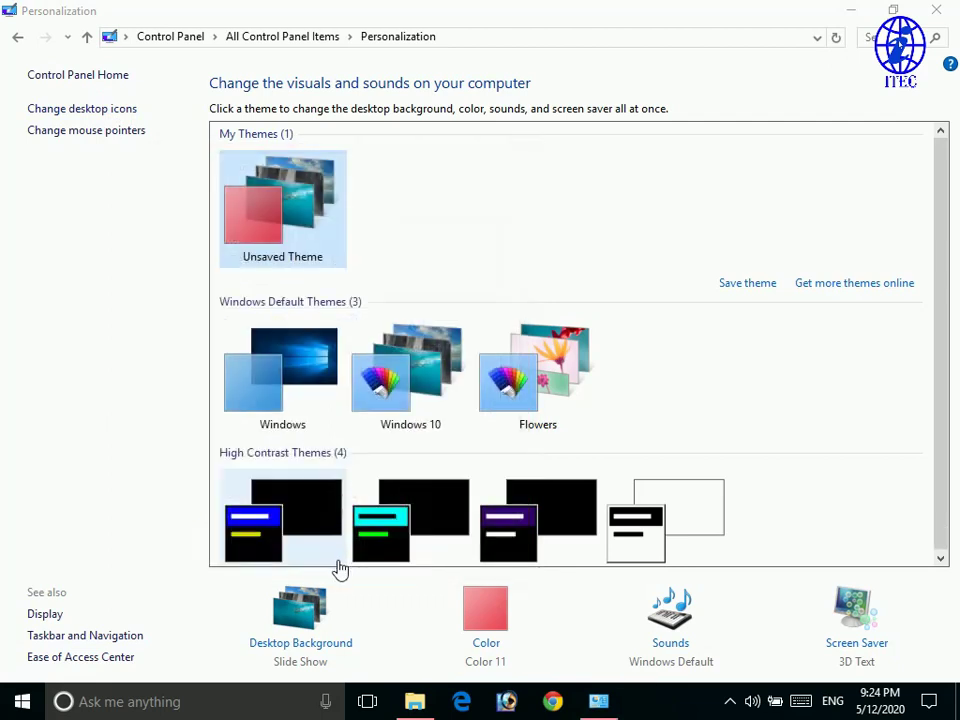
click(849, 10)
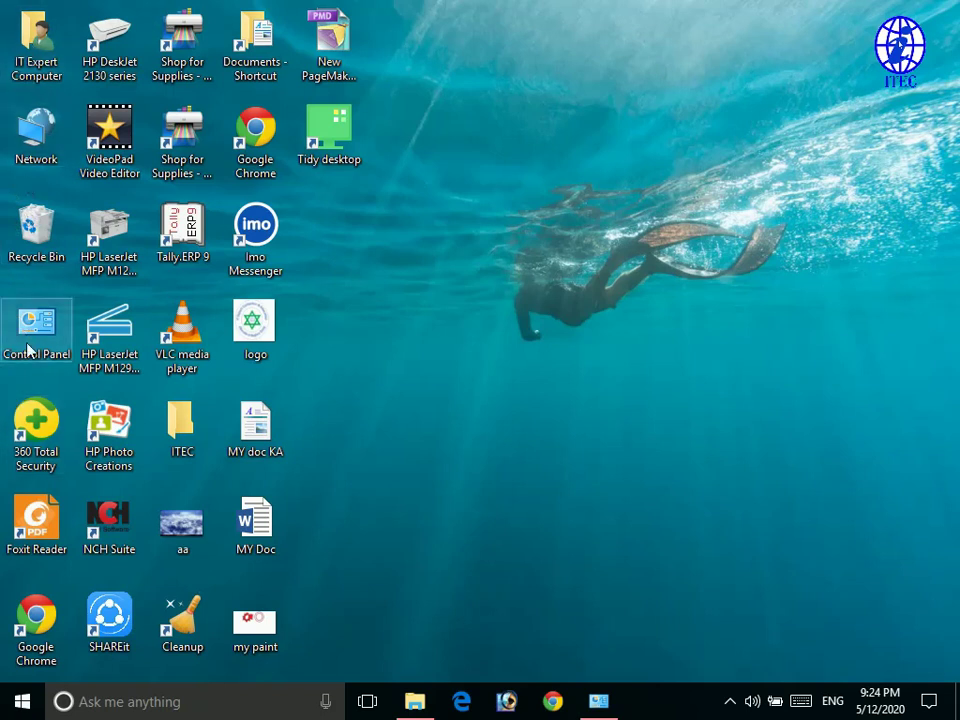
Reopen the Desktop Icon Settings, hide the Recycle Bin, User's Files and Network icons, and show the desktop
click(598, 701)
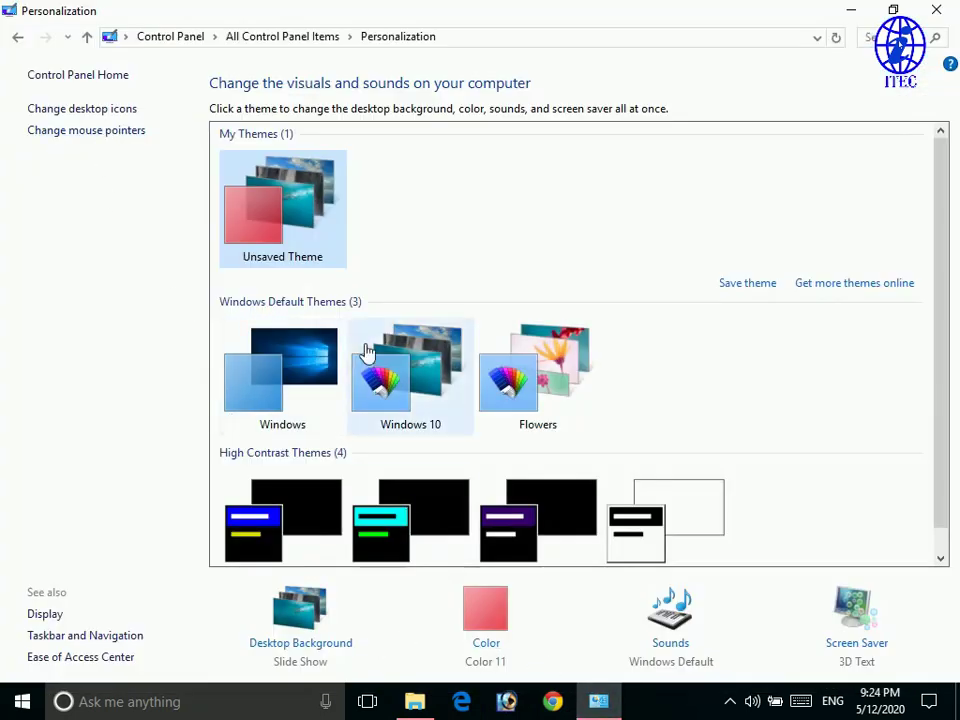
click(113, 110)
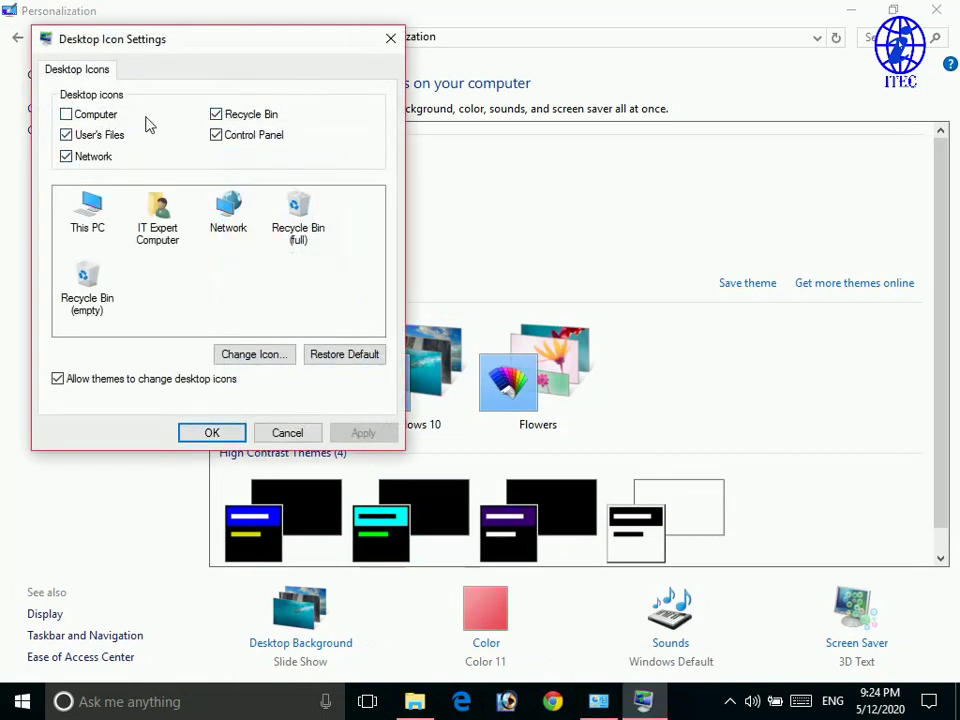
click(216, 115)
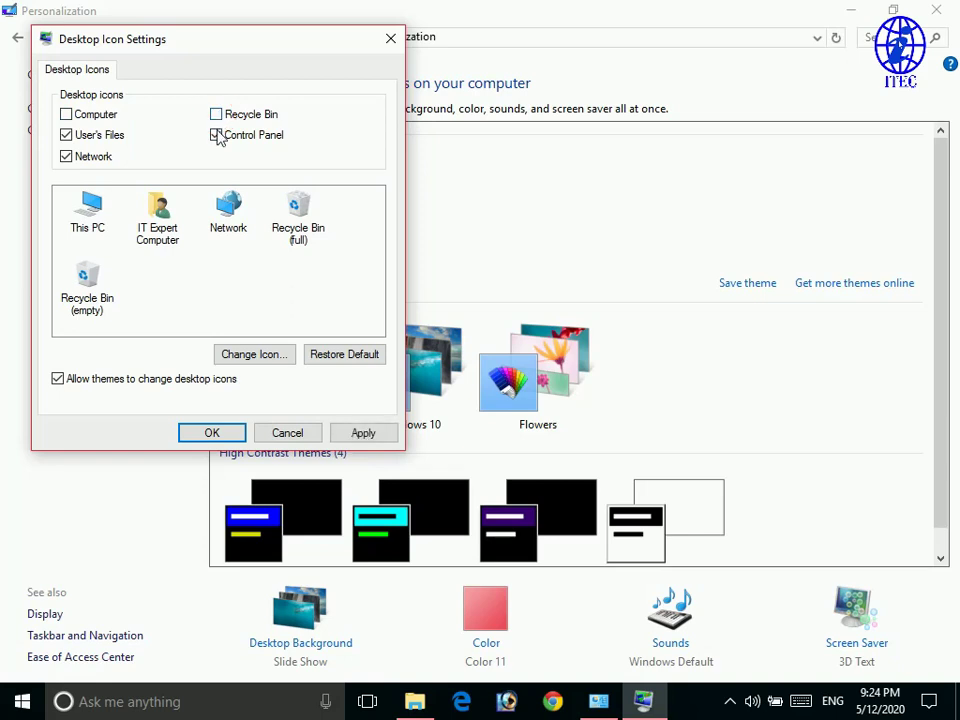
click(113, 138)
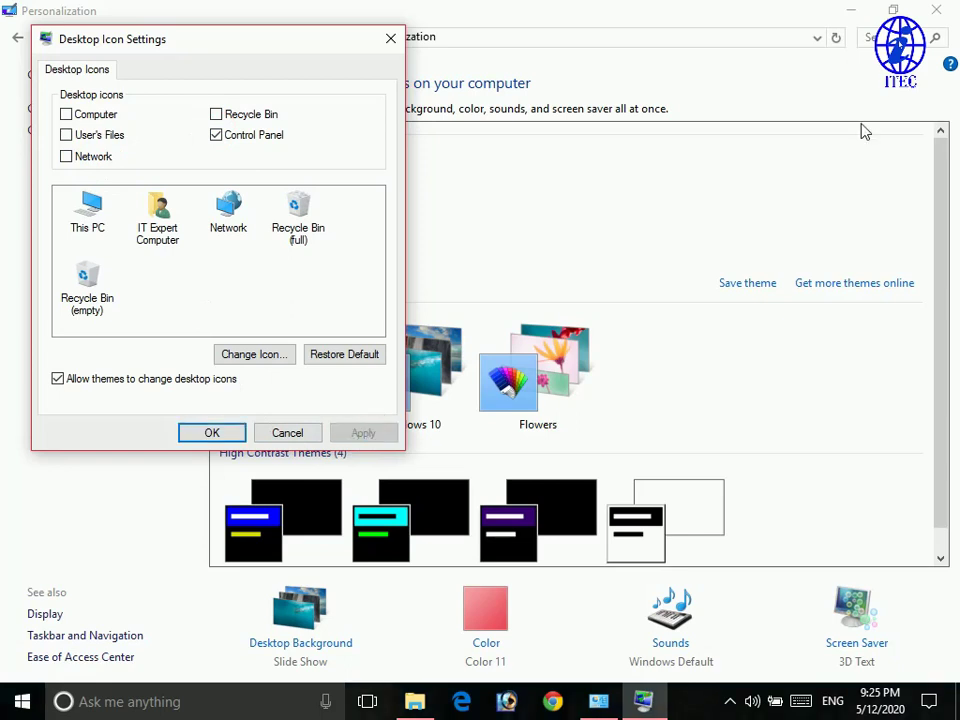
key(Return)
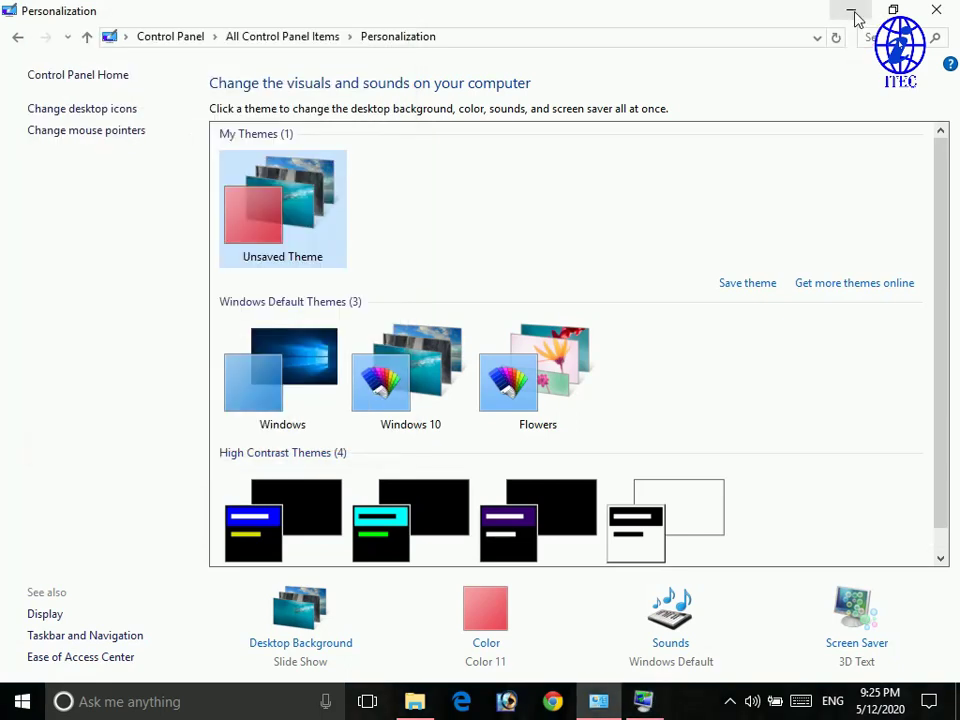
click(852, 13)
click(392, 39)
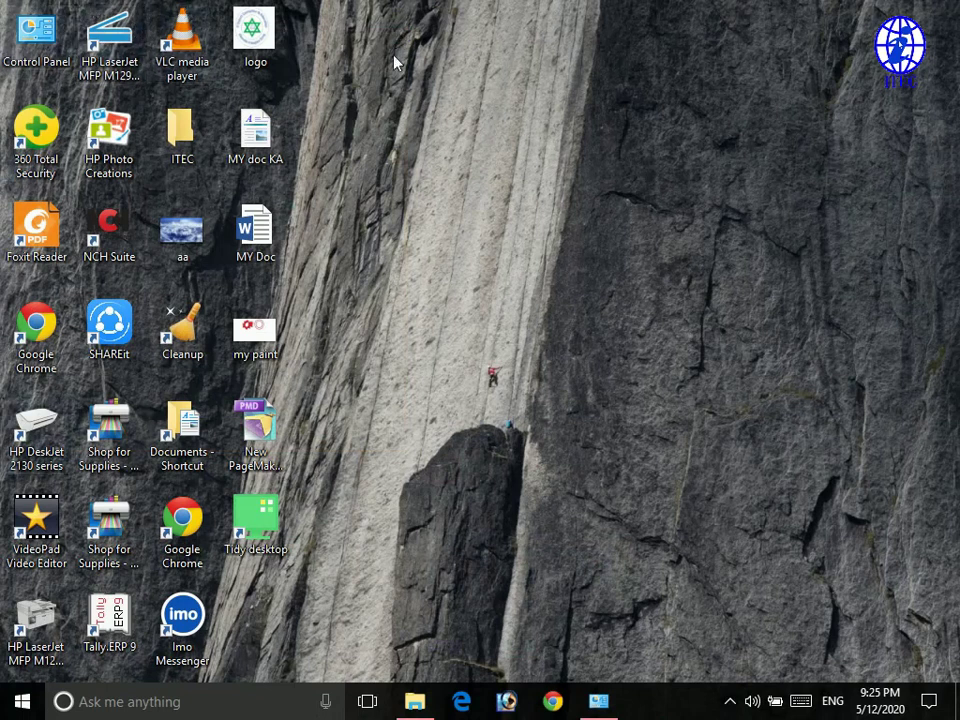
Show the Computer, Recycle Bin, User's Files and Network icons again through the Desktop Icon Settings, and close the dialog
click(598, 701)
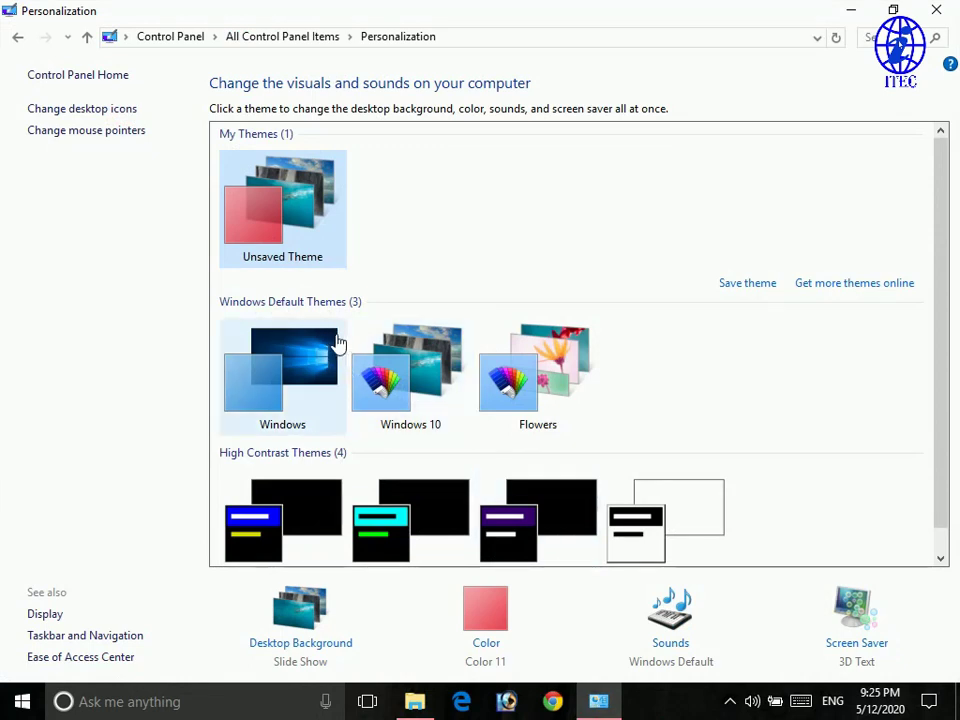
scroll(339, 340, down, 1)
scroll(370, 338, up, 1)
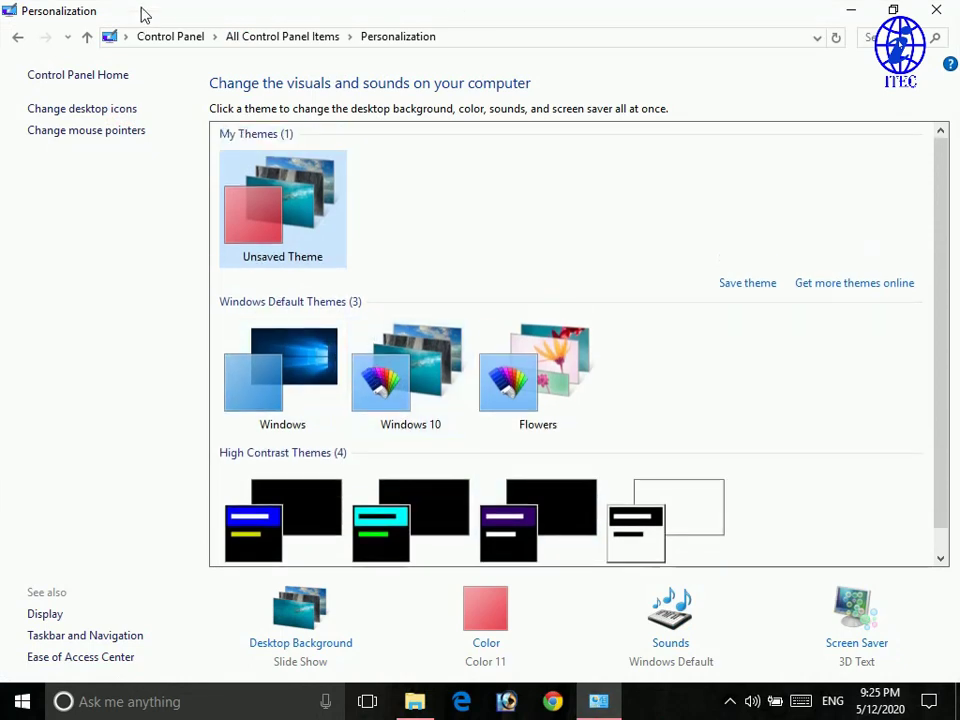
click(136, 112)
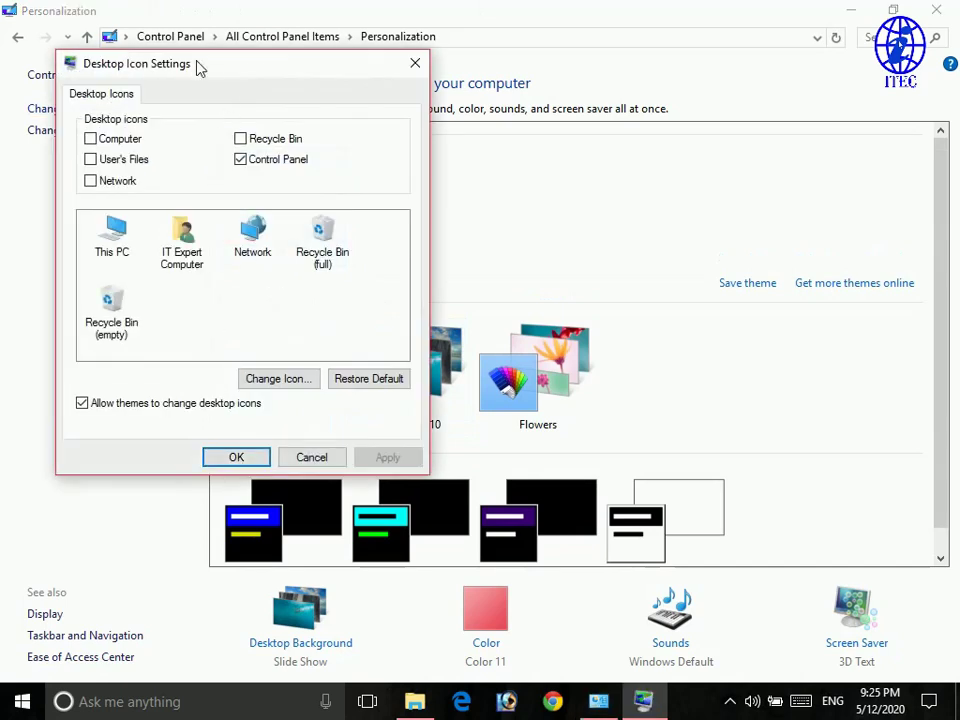
click(90, 139)
click(255, 144)
click(133, 160)
click(131, 183)
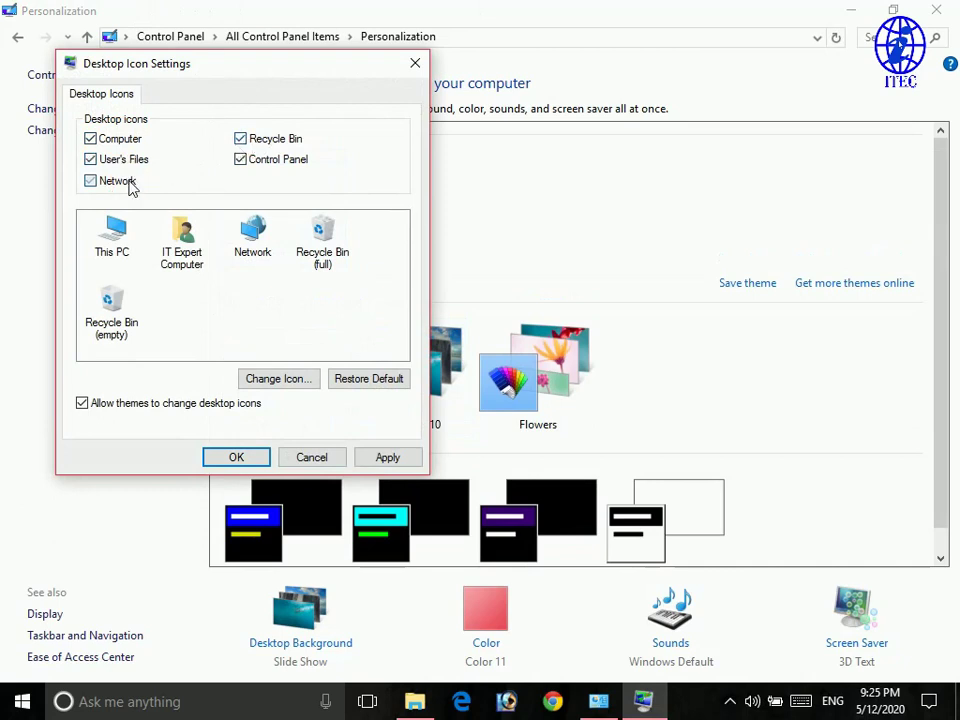
click(375, 459)
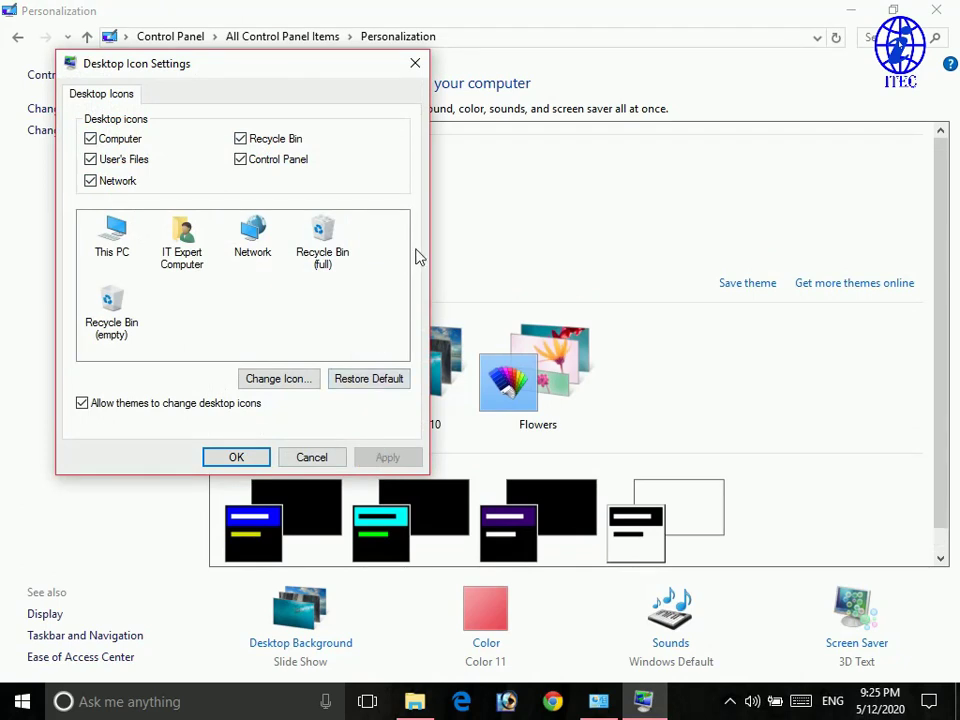
click(416, 68)
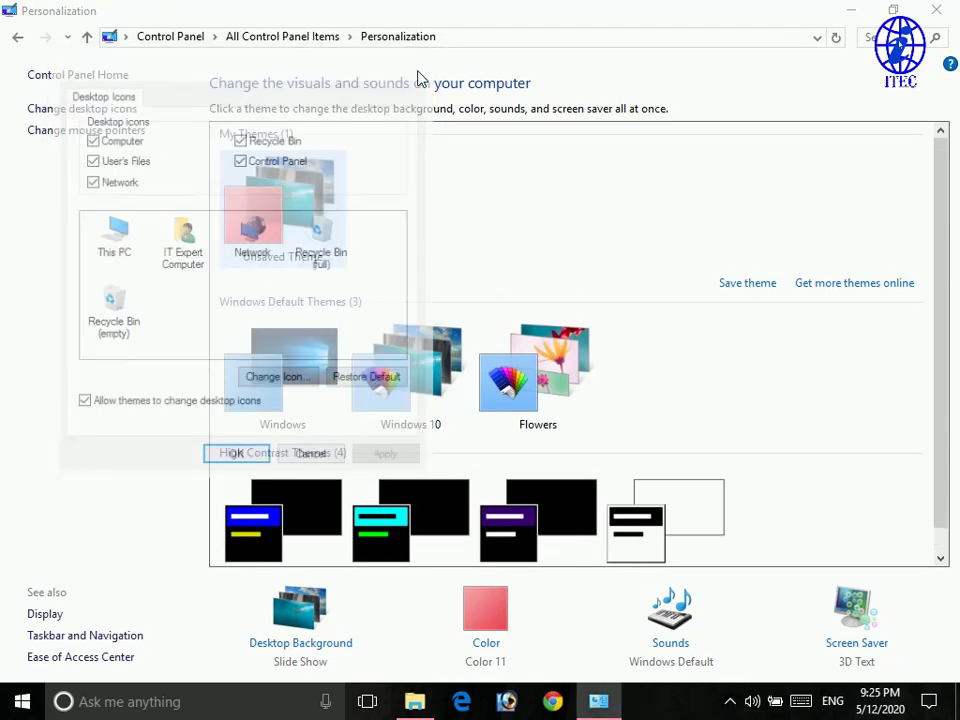
Look over the available themes and close the Personalization window
scroll(480, 260, down, 1)
scroll(518, 272, up, 1)
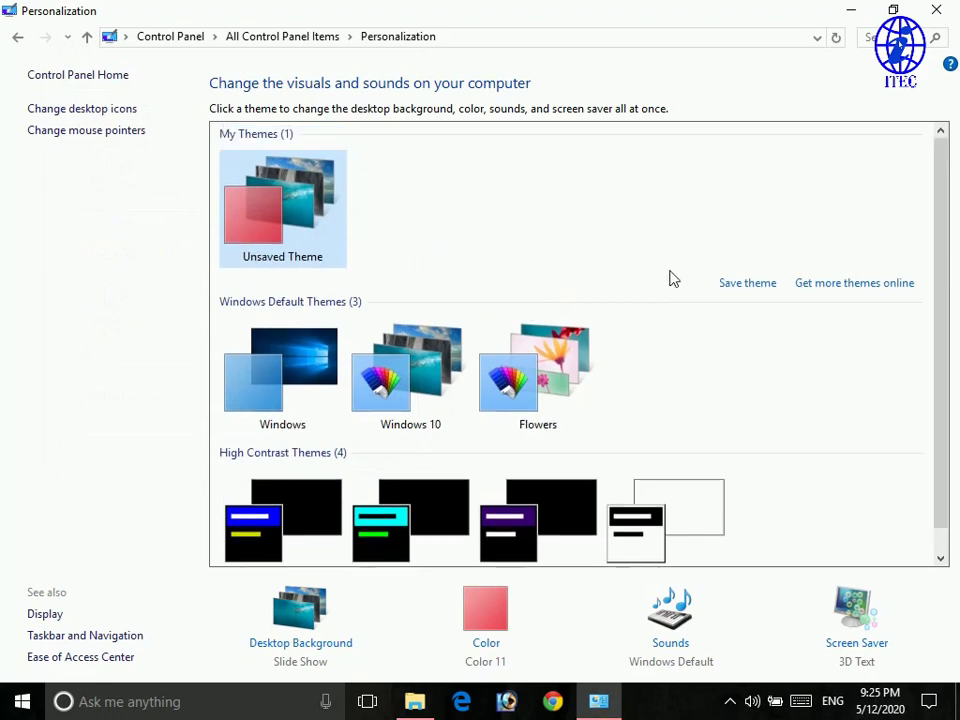
scroll(765, 320, down, 1)
scroll(790, 380, up, 1)
click(936, 10)
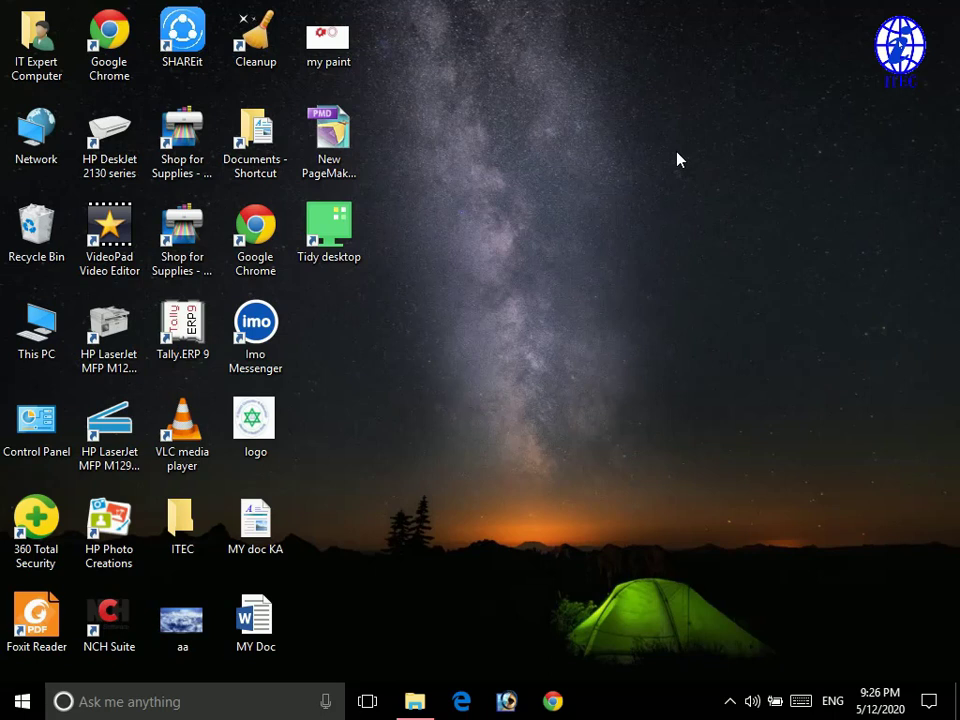
Refresh the desktop four times
right_click(569, 206)
click(596, 260)
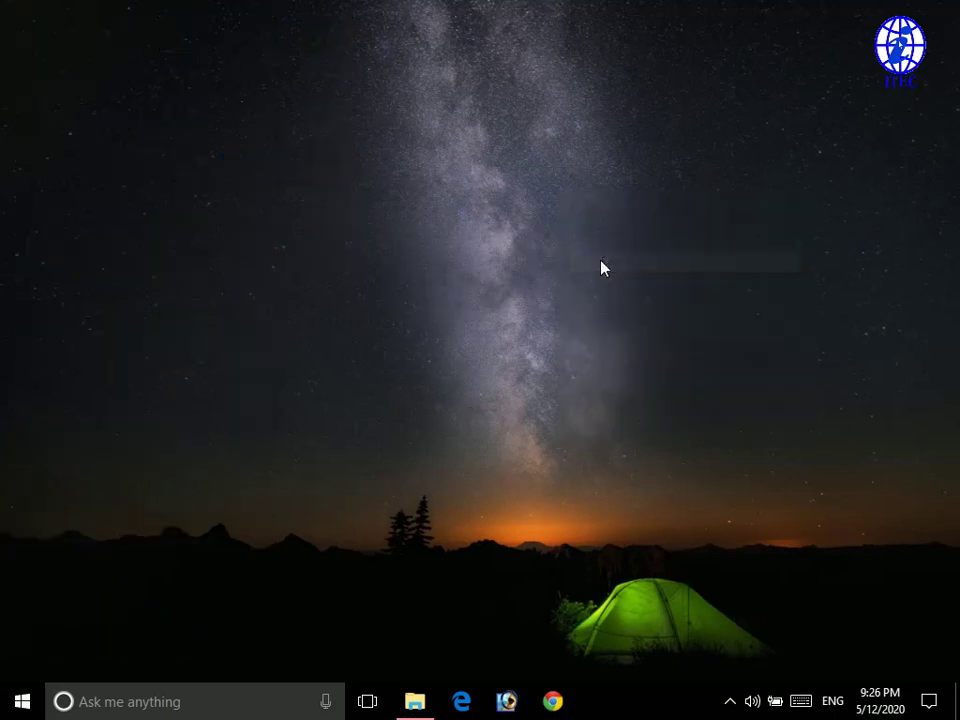
right_click(546, 180)
click(596, 240)
right_click(526, 188)
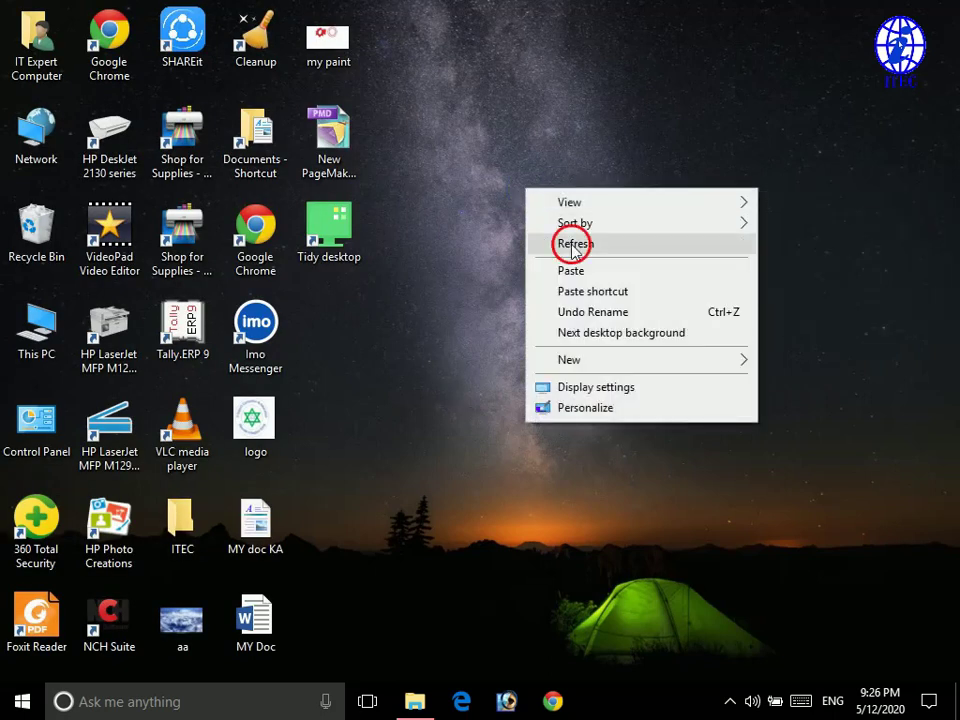
click(574, 249)
right_click(572, 198)
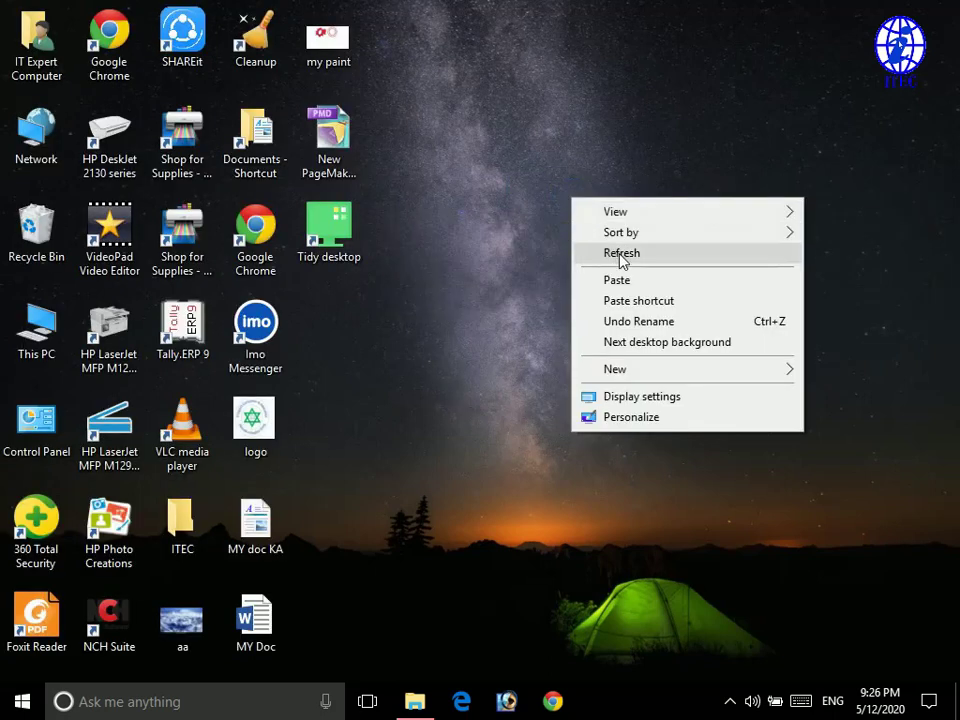
click(580, 251)
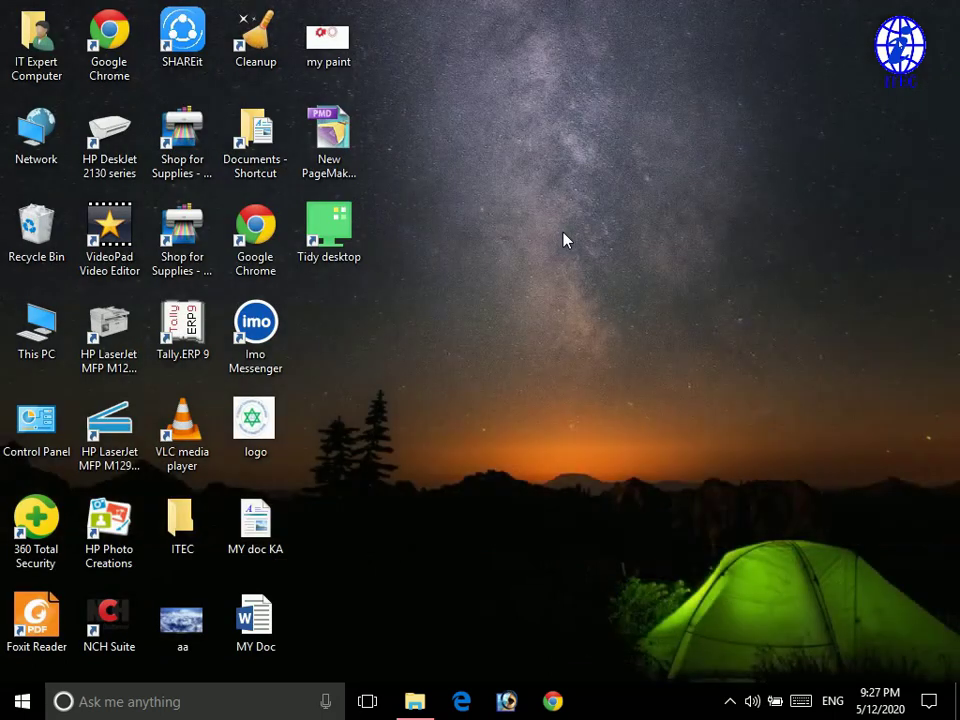